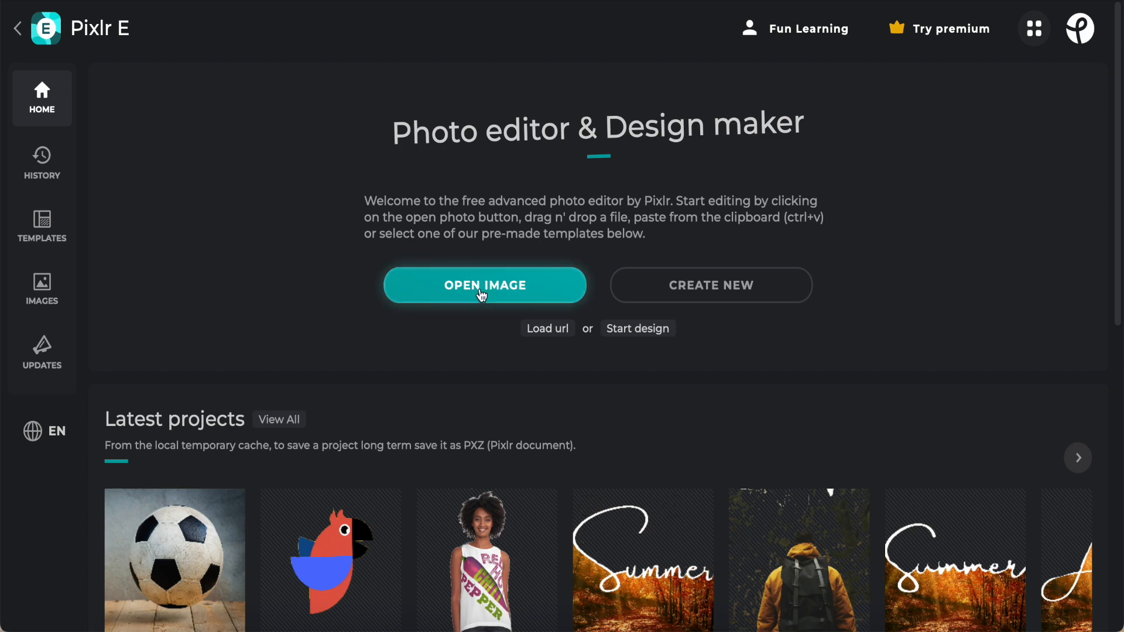
# Step: Open Untitled design-14.png from the Downloads folder and unlock its Background layer
pyautogui.click(482, 294)
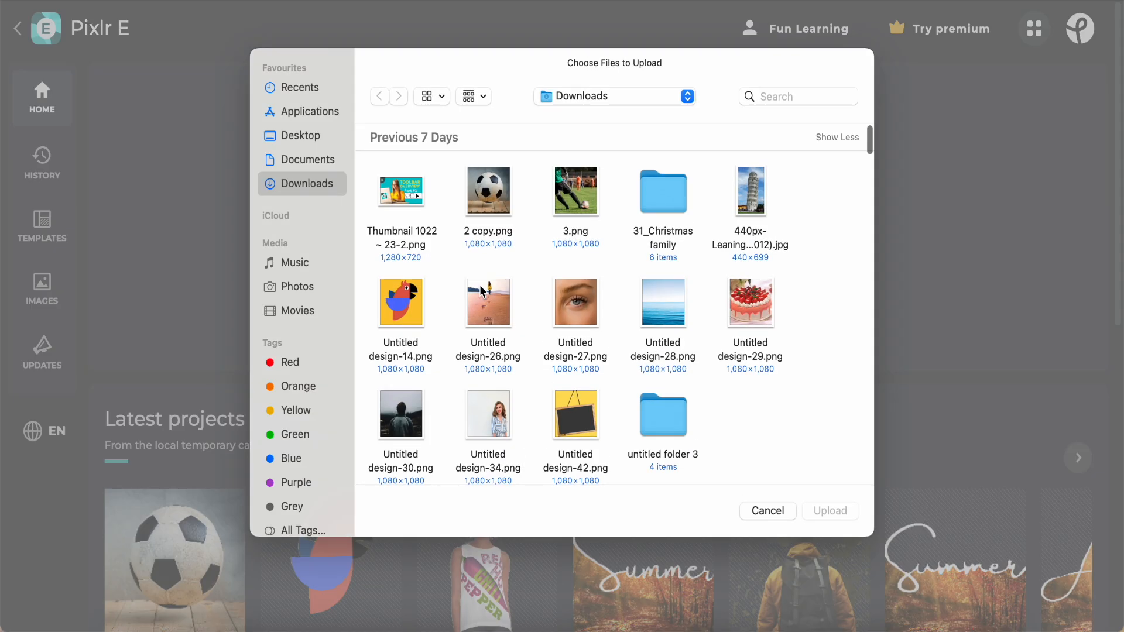
pyautogui.click(407, 314)
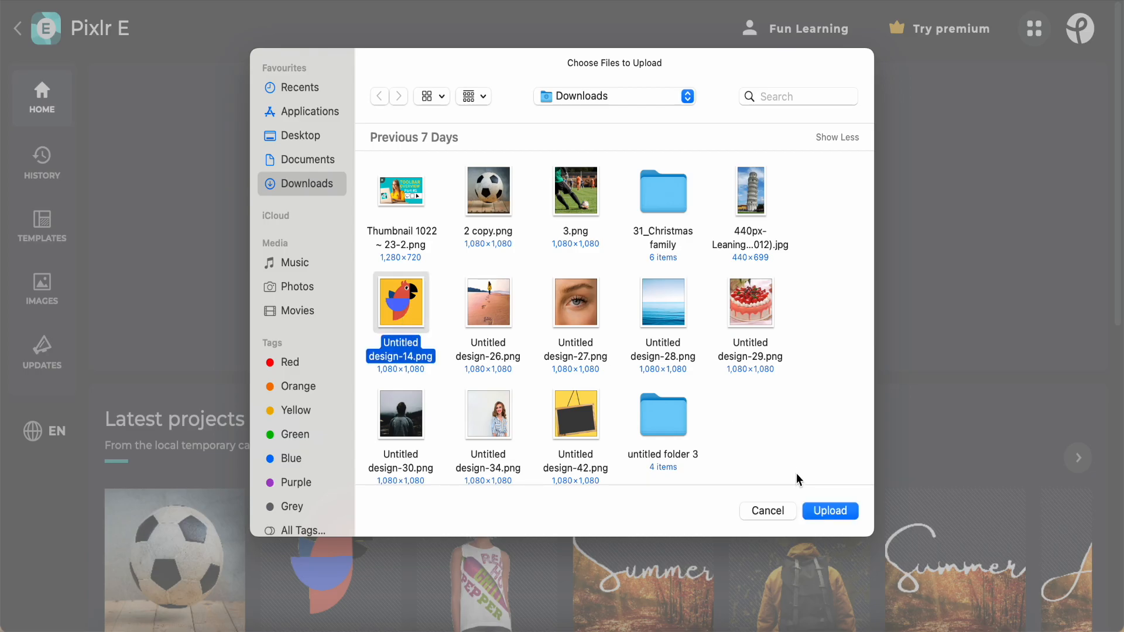
pyautogui.click(820, 511)
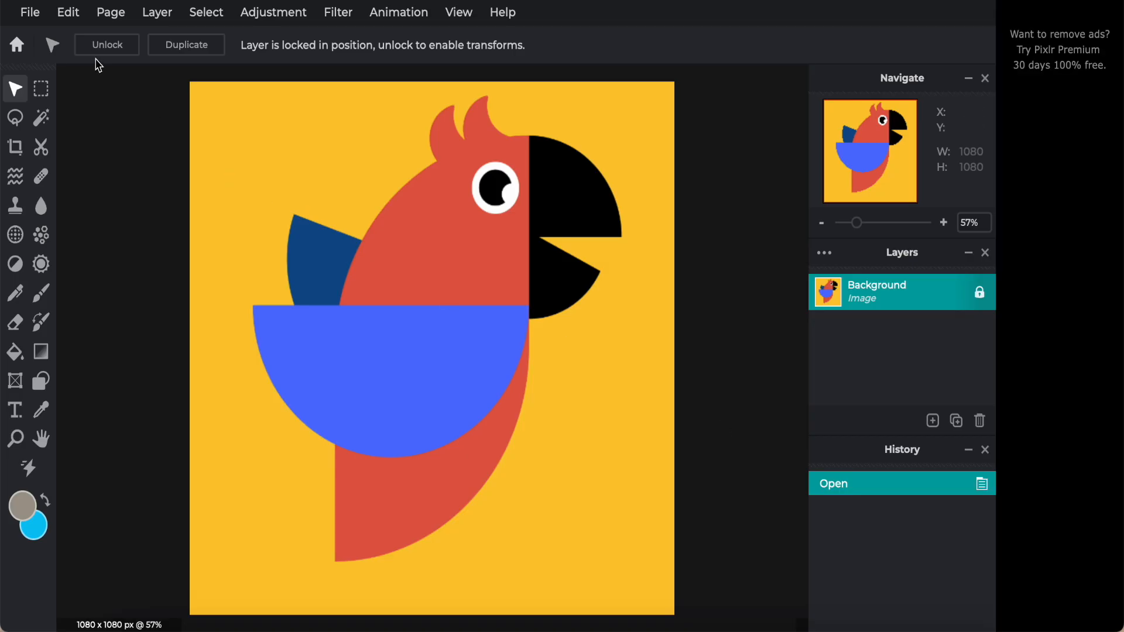
pyautogui.click(107, 46)
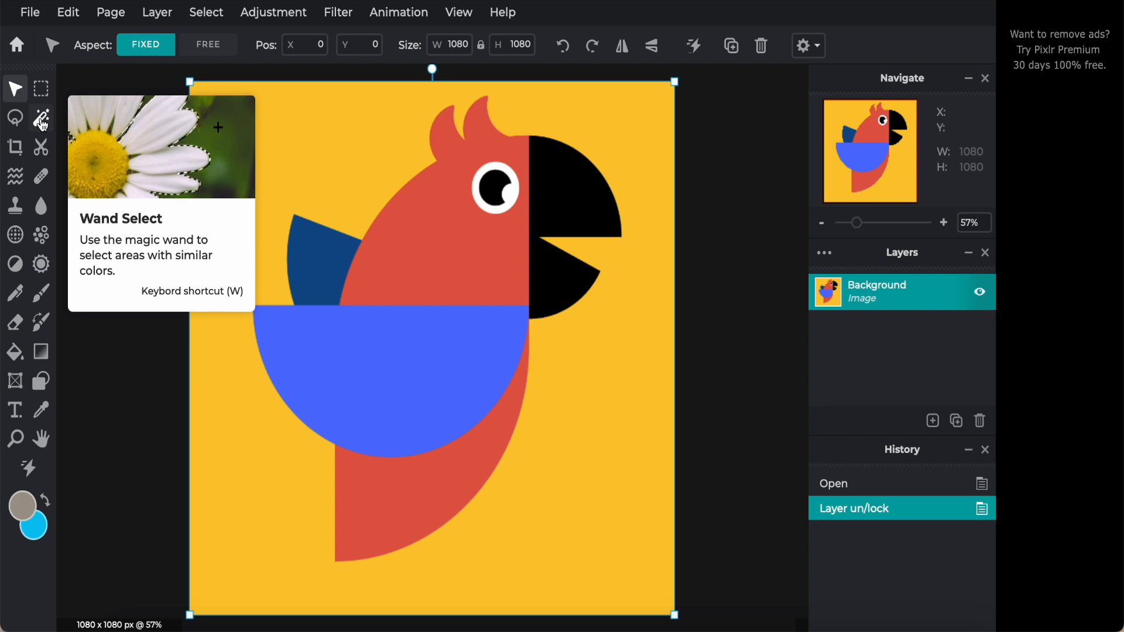
# Step: Try deleting the parrot's bright blue half-circle with a Wand selection, and undo the deletion
pyautogui.click(41, 120)
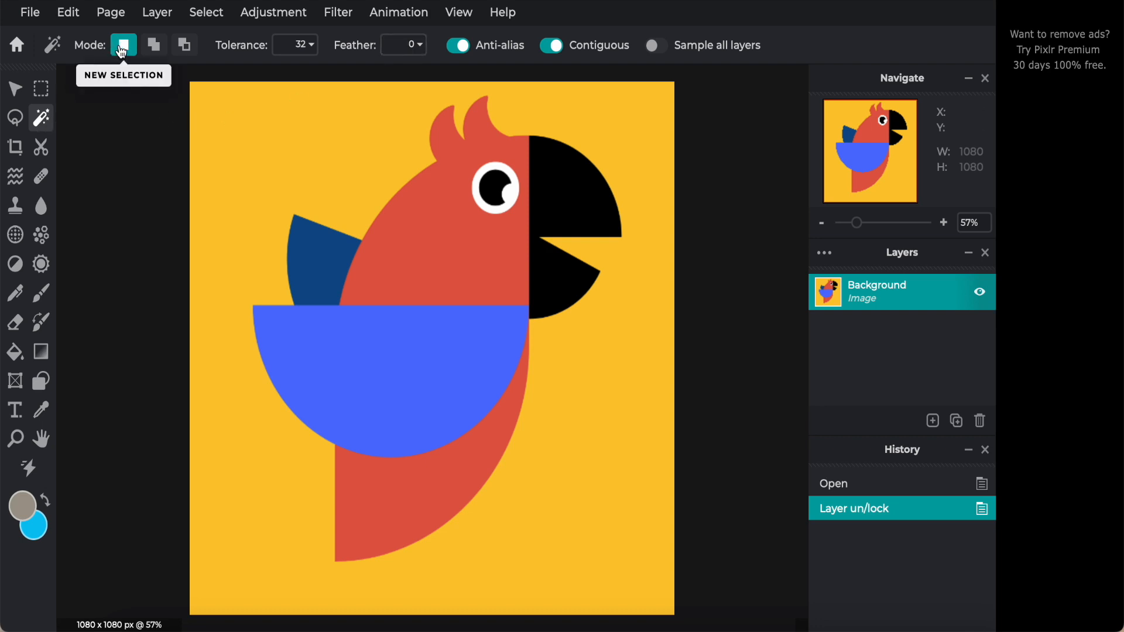
pyautogui.click(375, 351)
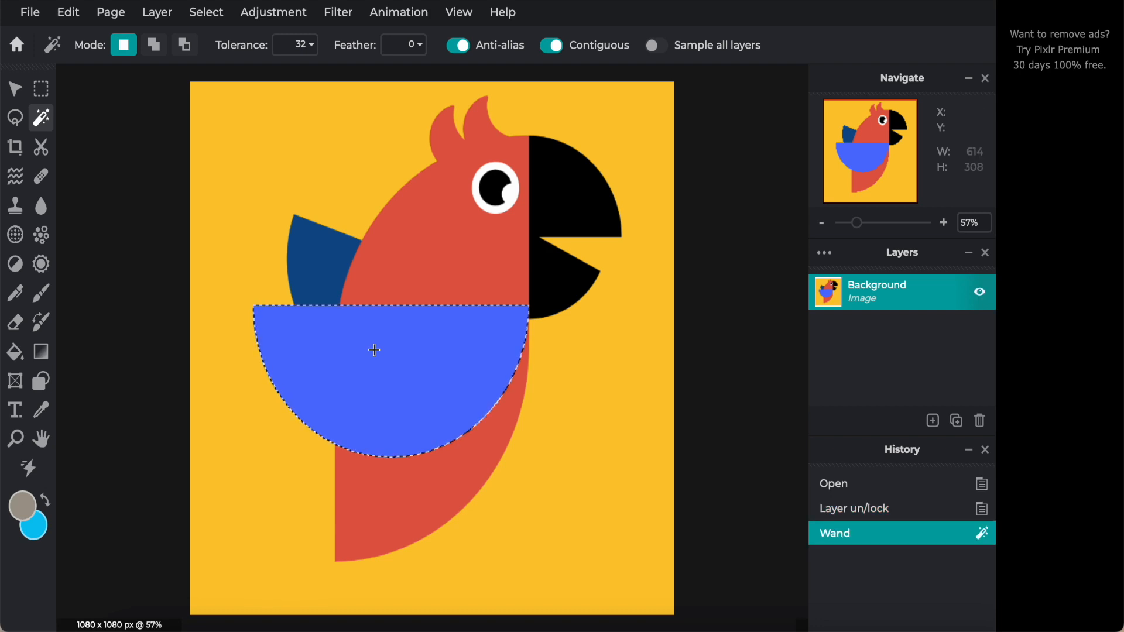
pyautogui.press('Delete')
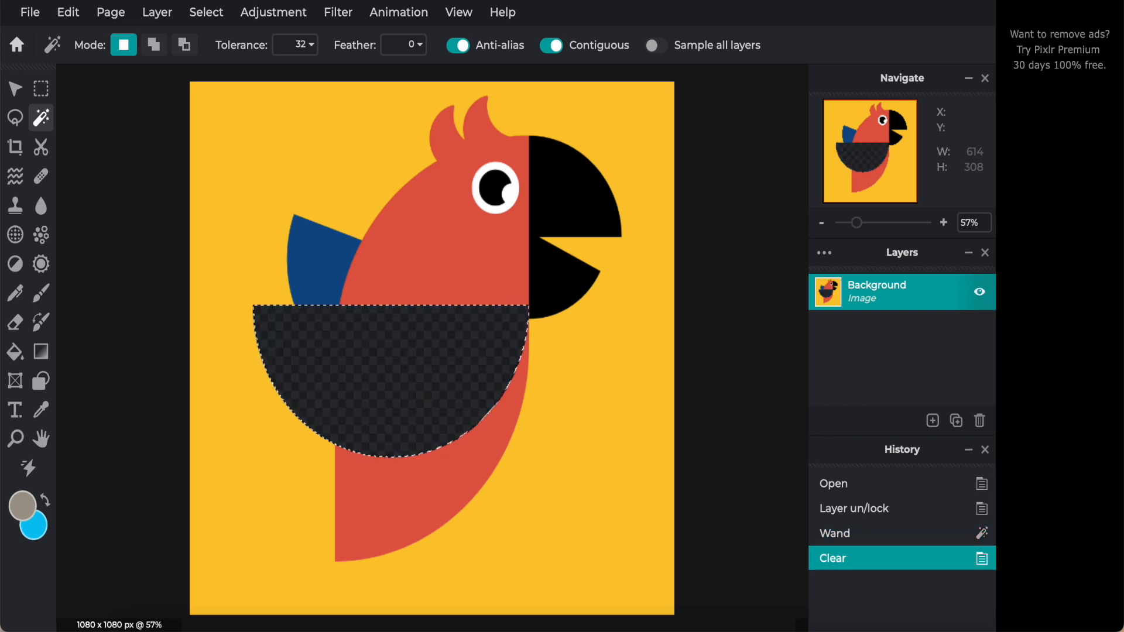
pyautogui.hotkey('ctrl', 'z')
pyautogui.click(131, 246)
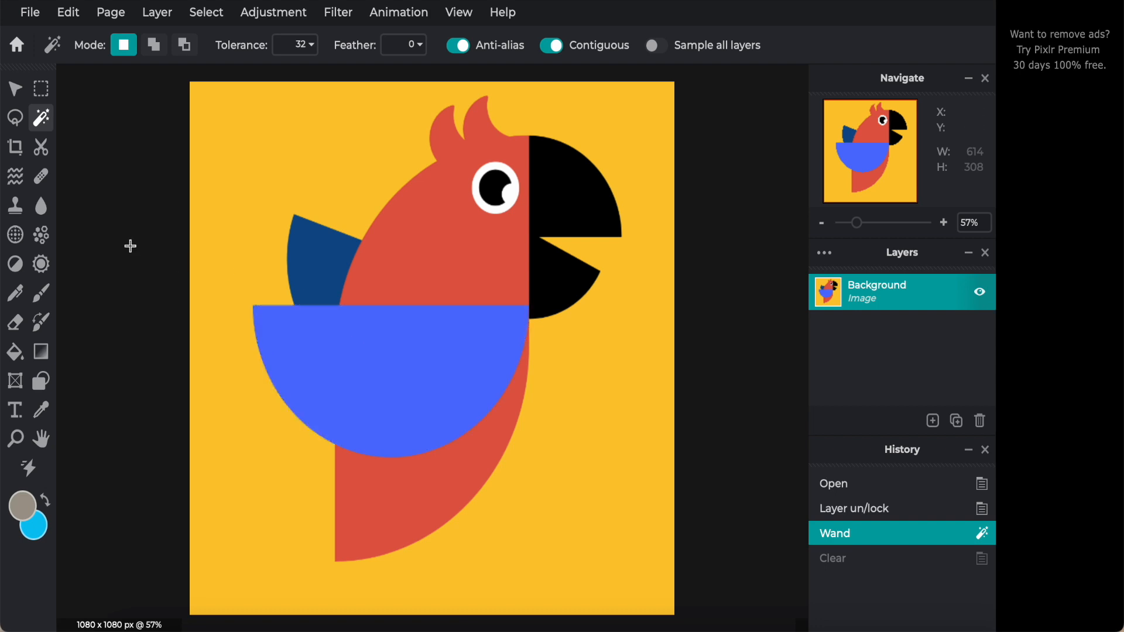
# Step: Try deleting both blue wing shapes with one Wand selection at tolerance 100, and undo the deletion
pyautogui.click(315, 52)
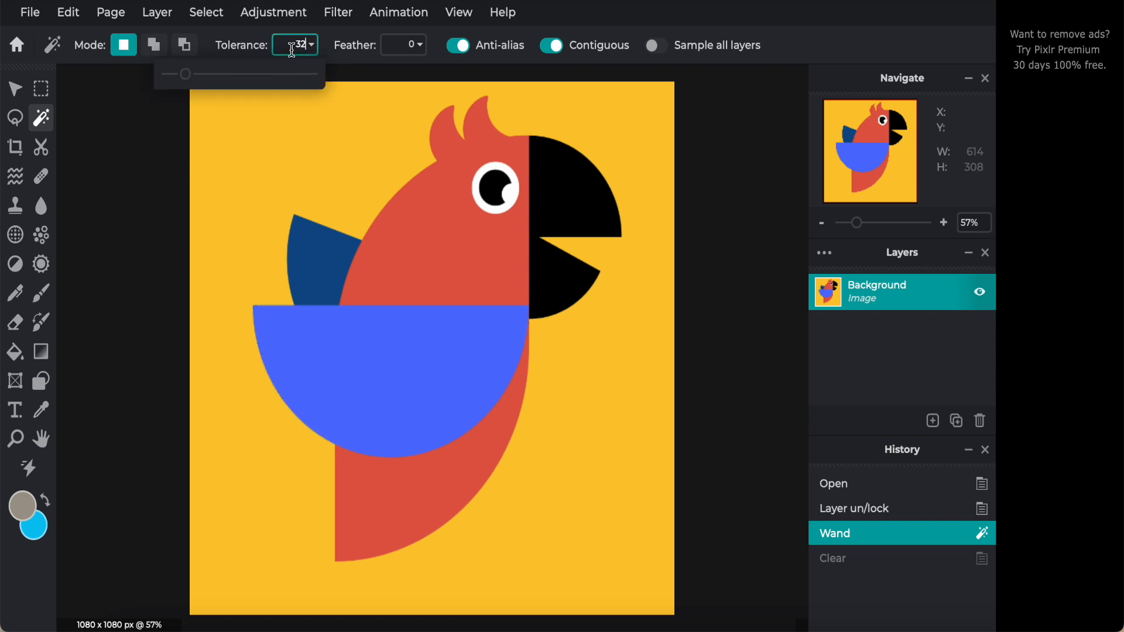
pyautogui.press('BackSpace')
pyautogui.press('BackSpace')
pyautogui.write('100')
pyautogui.press('Return')
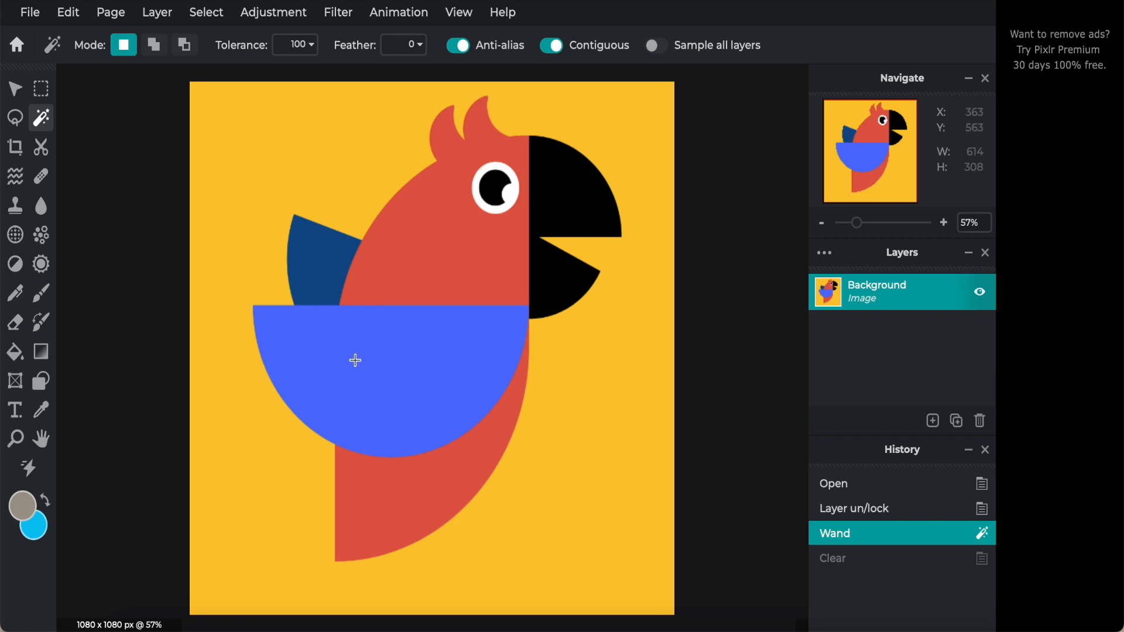
pyautogui.click(387, 366)
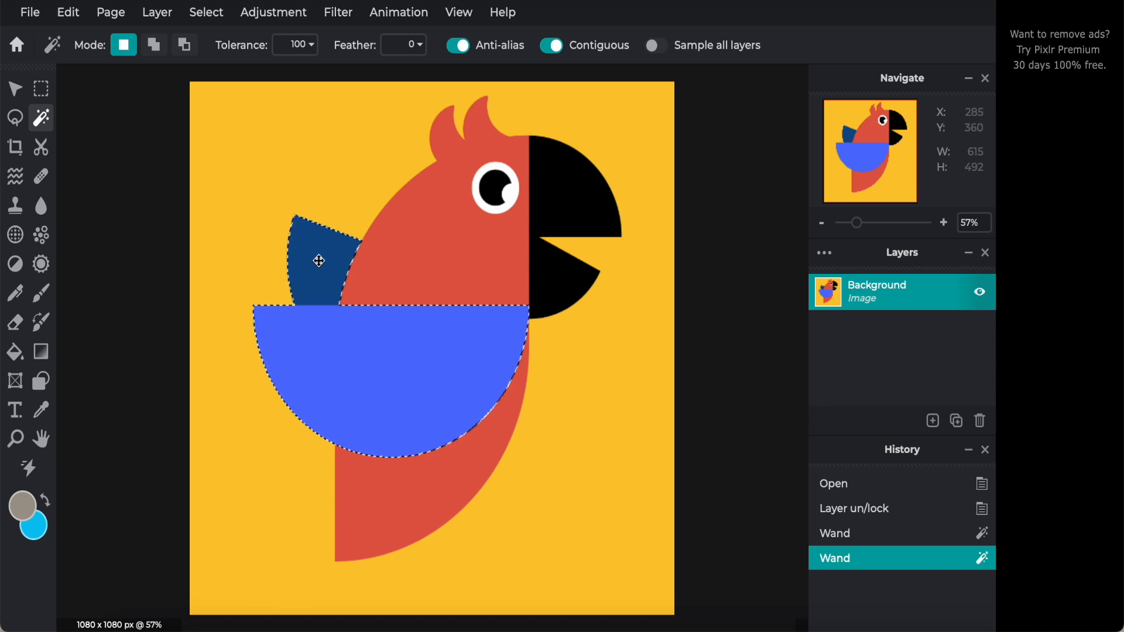
pyautogui.press('Delete')
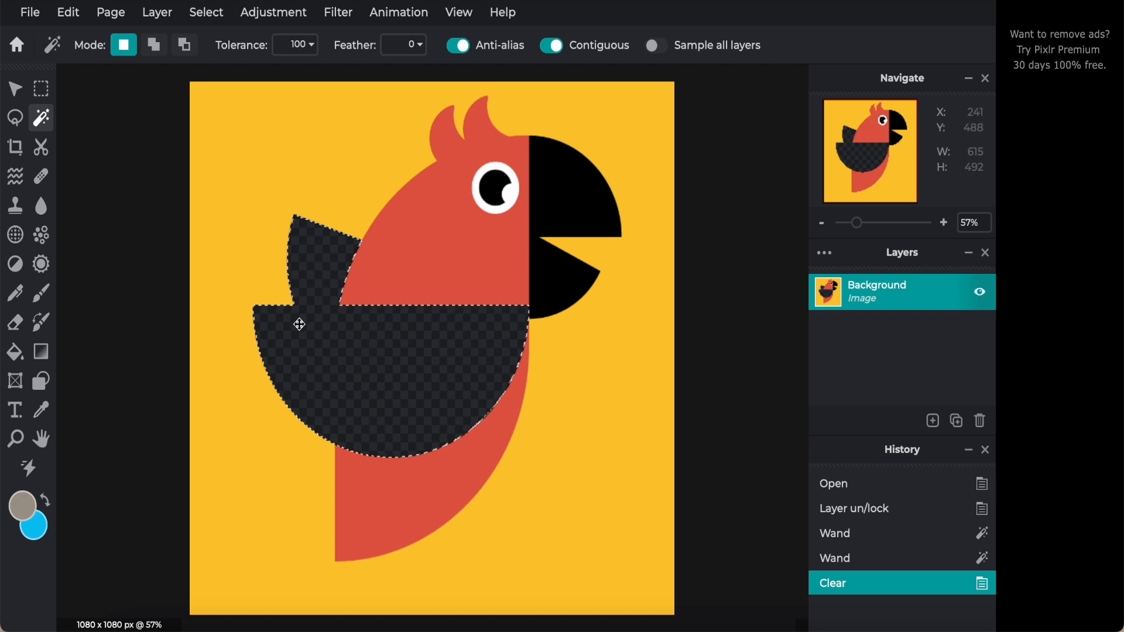
pyautogui.hotkey('ctrl', 'z')
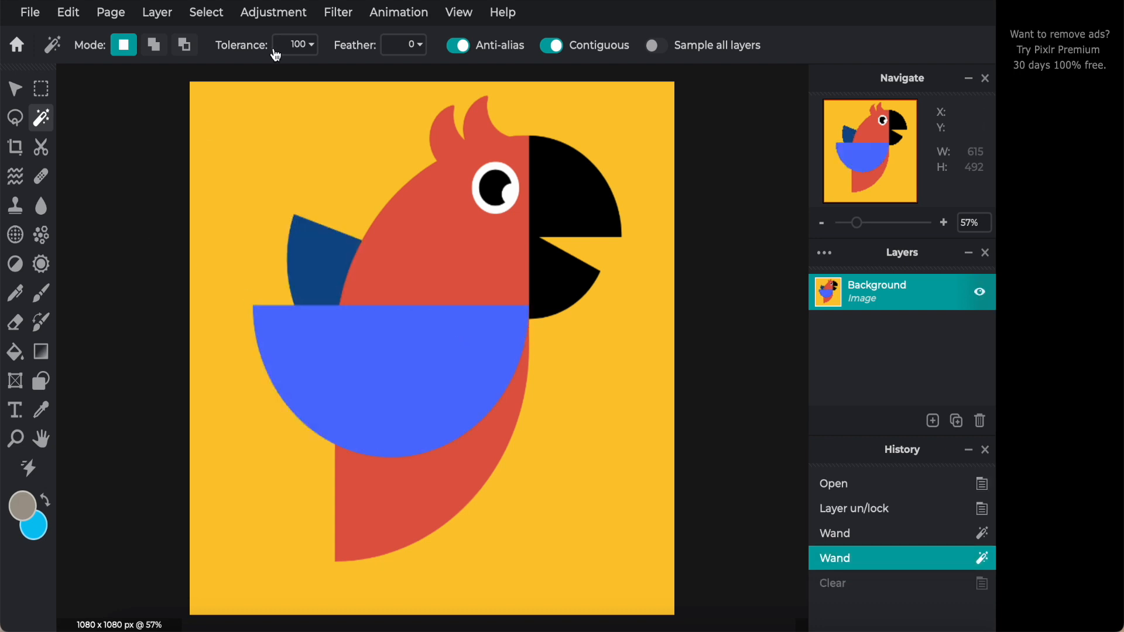
# Step: Set the Wand tolerance to 32
pyautogui.click(310, 45)
pyautogui.moveTo(224, 75); pyautogui.dragTo(187, 83)
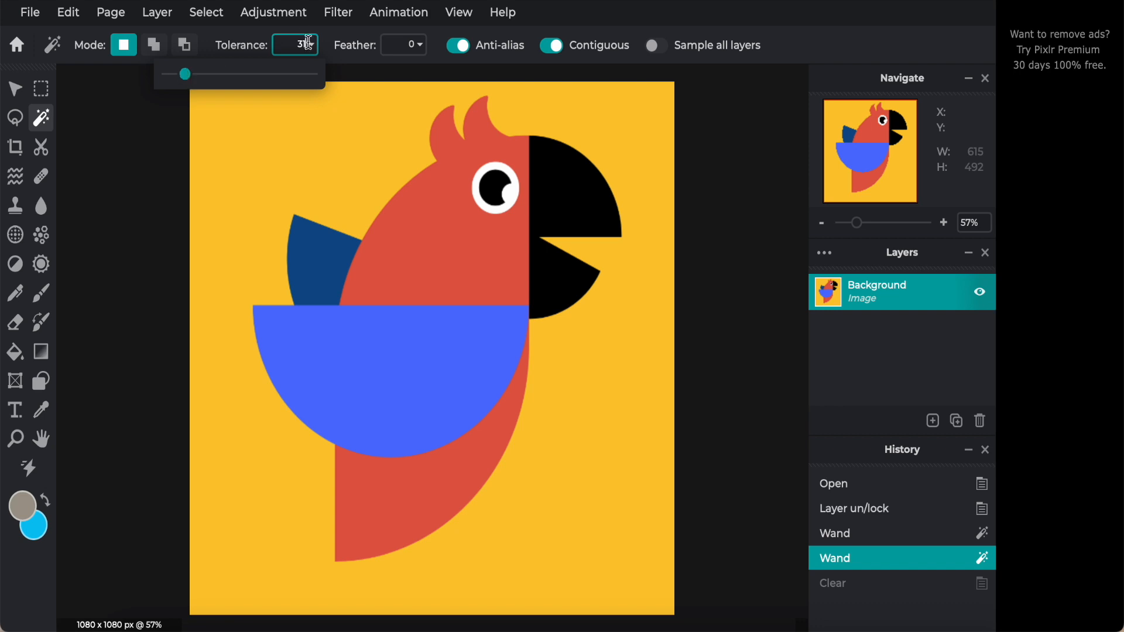
pyautogui.press('BackSpace')
pyautogui.write('2')
pyautogui.click(126, 177)
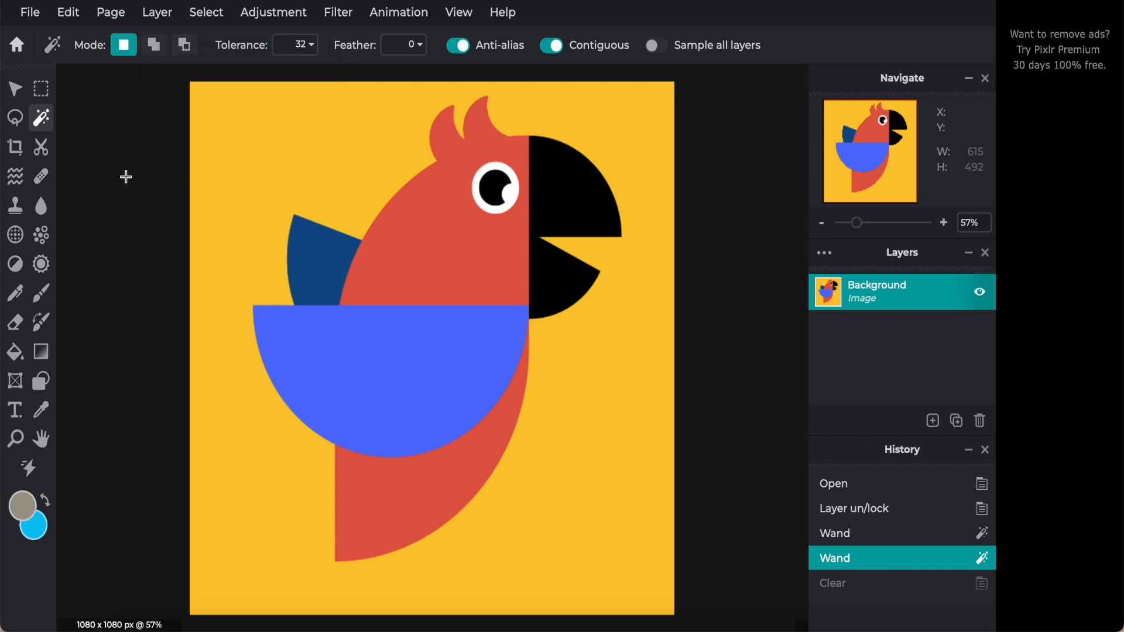
# Step: Delete the parrot's bright blue half-circle using a Wand selection with the feather set to 50
pyautogui.click(406, 49)
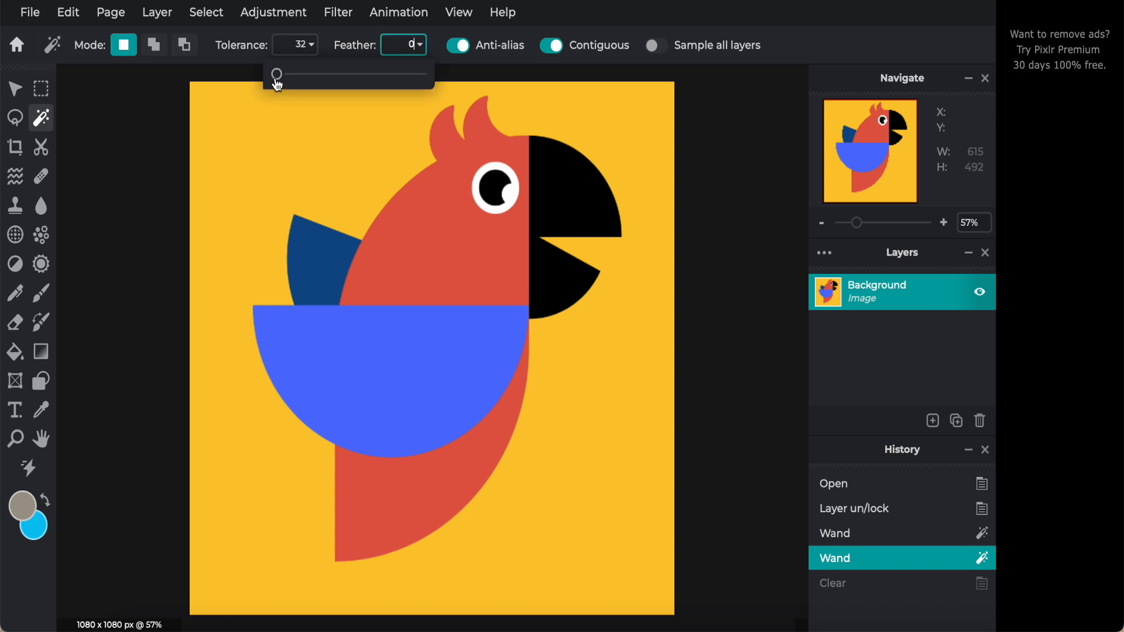
pyautogui.moveTo(277, 75); pyautogui.dragTo(333, 75)
pyautogui.moveTo(401, 47); pyautogui.dragTo(417, 47)
pyautogui.write('50')
pyautogui.click(139, 219)
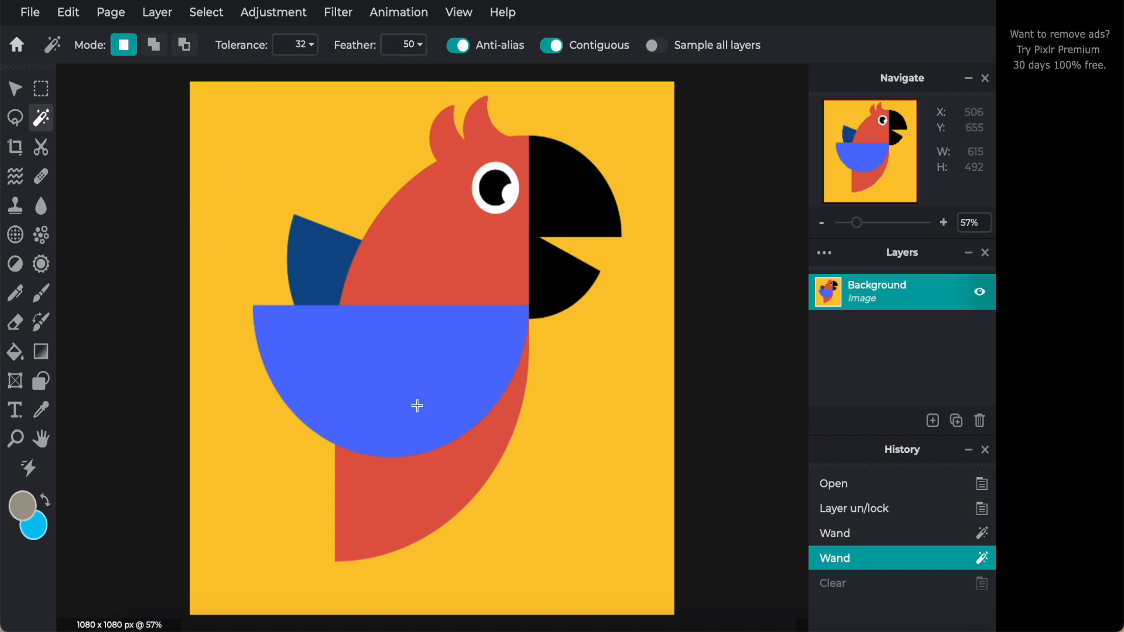
pyautogui.click(390, 372)
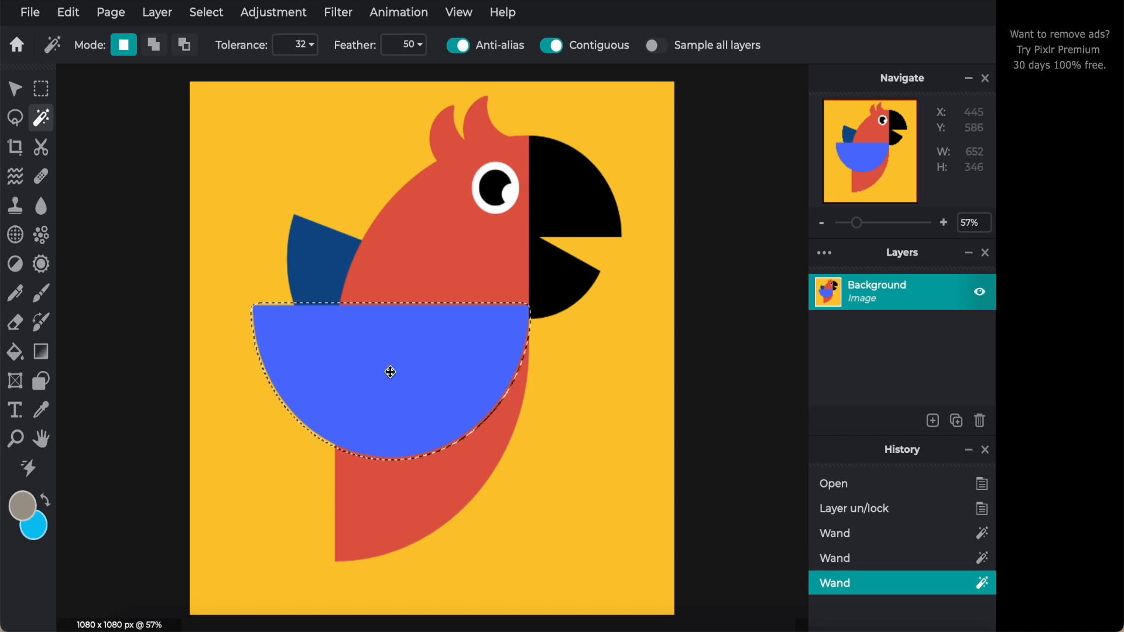
pyautogui.scroll(1, 390, 372)
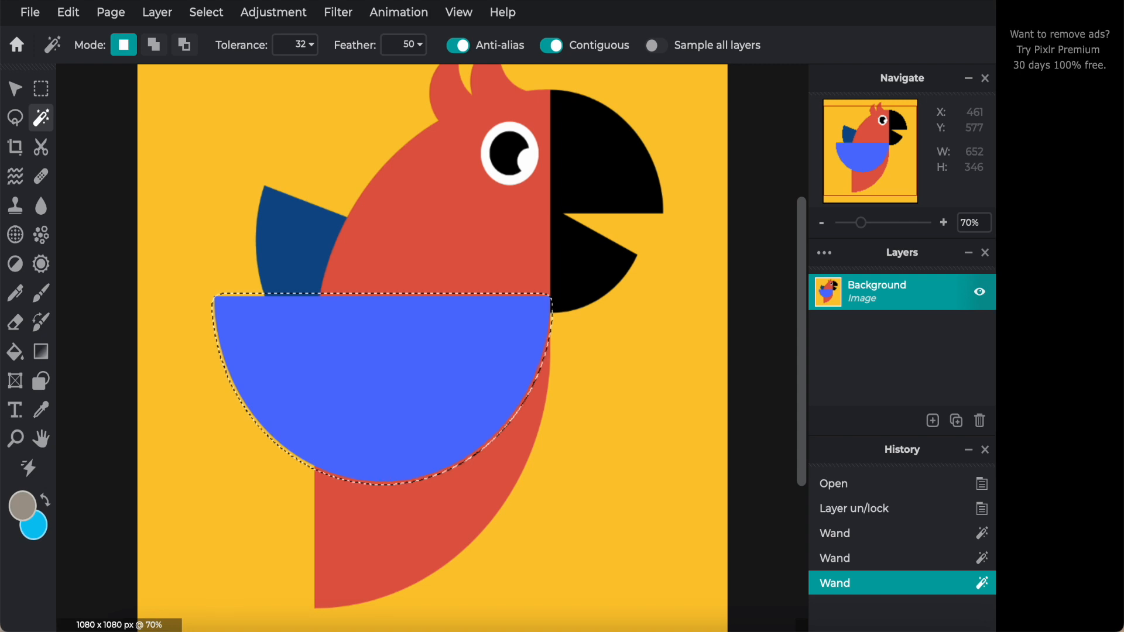
pyautogui.scroll(1, 433, 348)
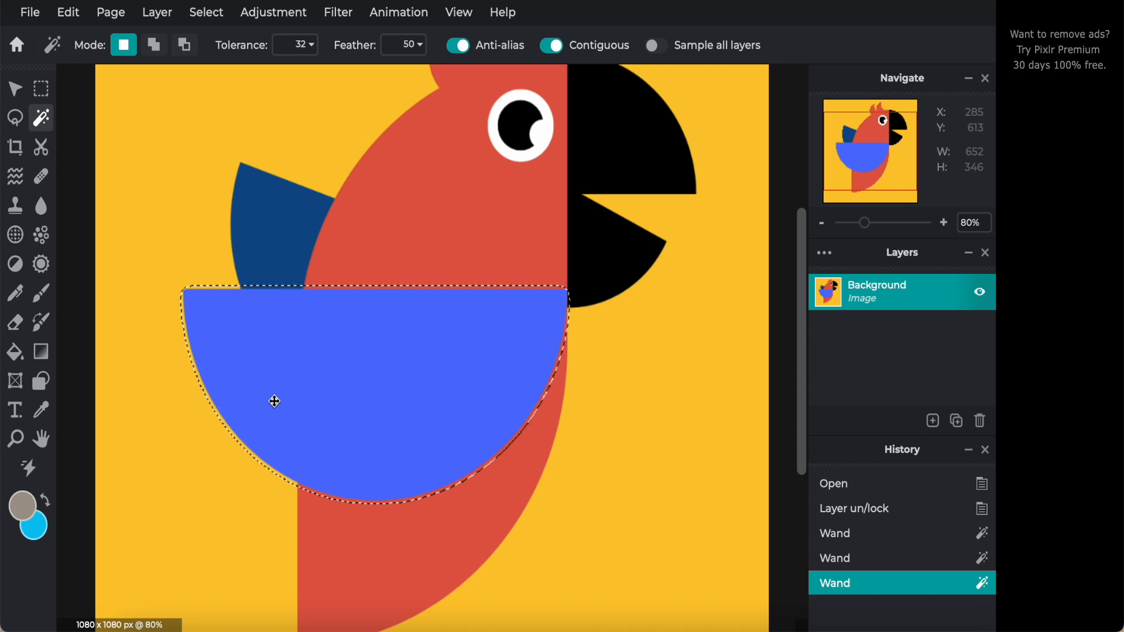
pyautogui.press('Delete')
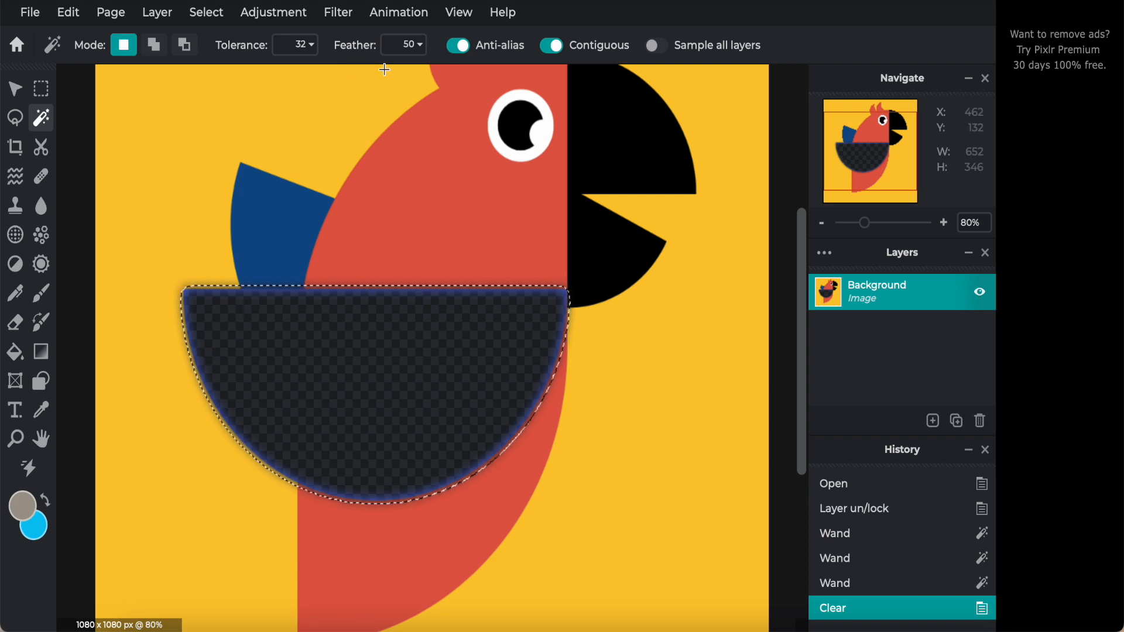
# Step: Delete the dark blue wing shape using a Wand selection with the feather set to 100
pyautogui.click(417, 45)
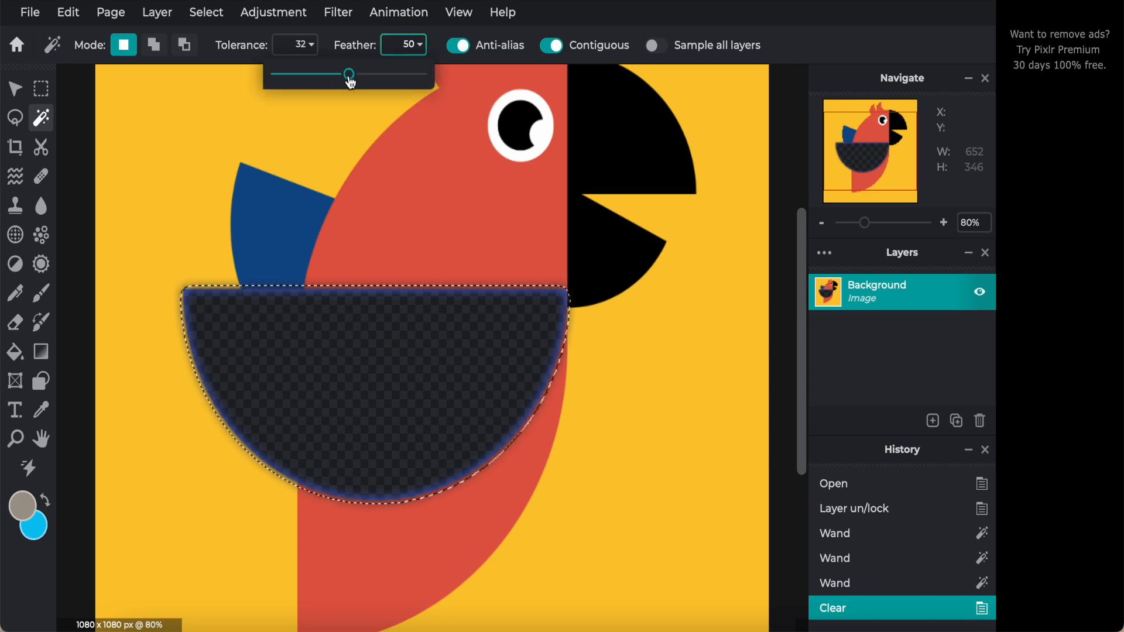
pyautogui.moveTo(350, 80); pyautogui.dragTo(433, 88)
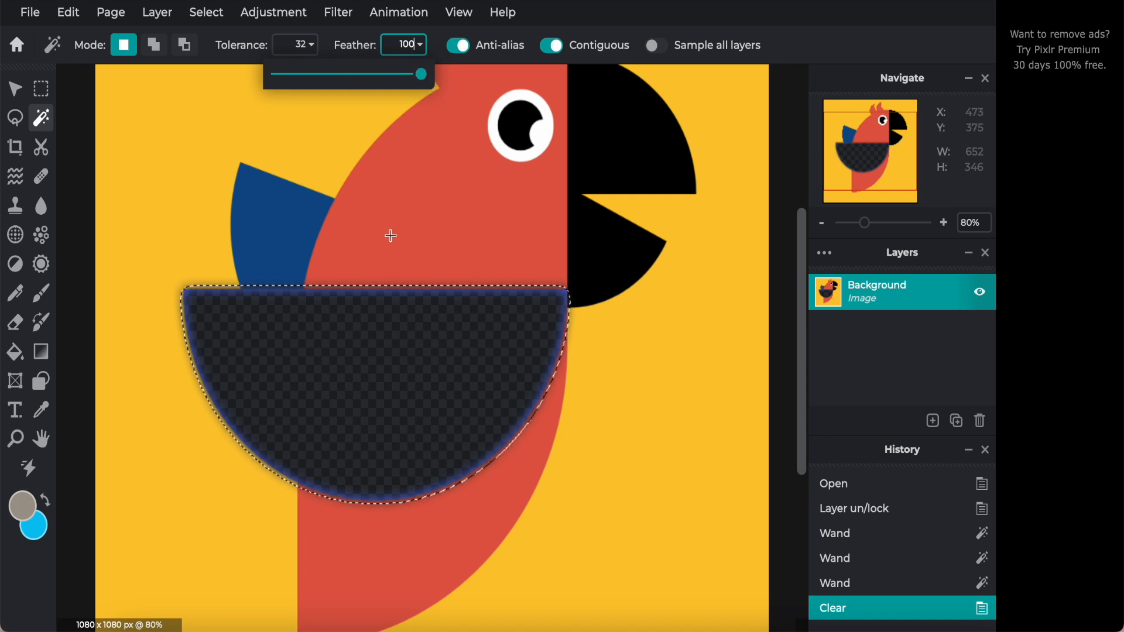
pyautogui.click(275, 219)
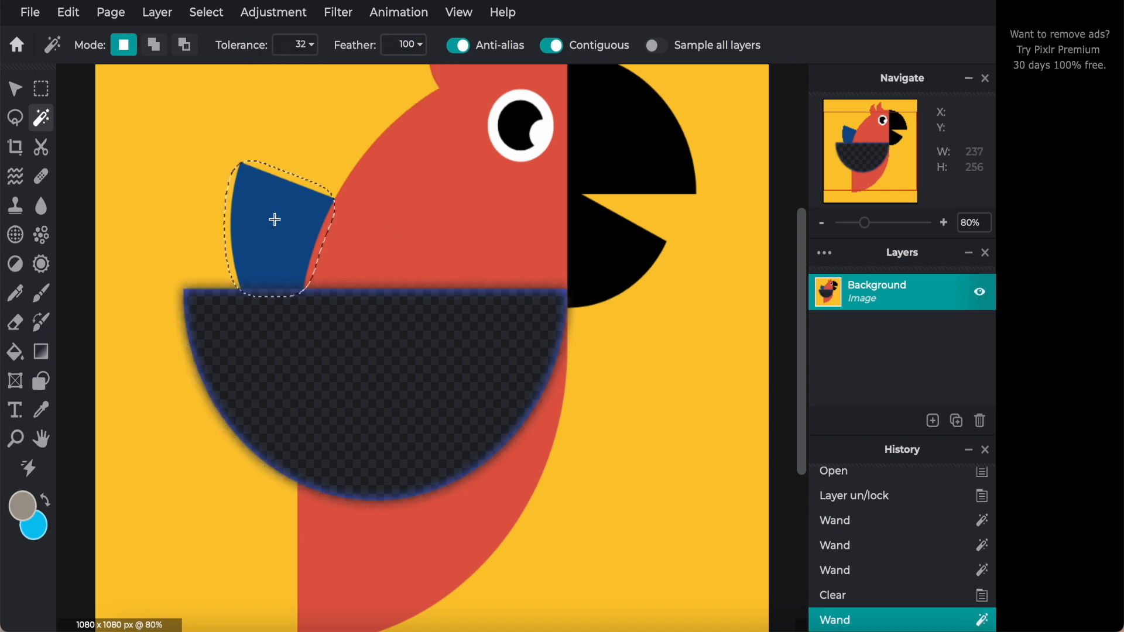
pyautogui.press('Delete')
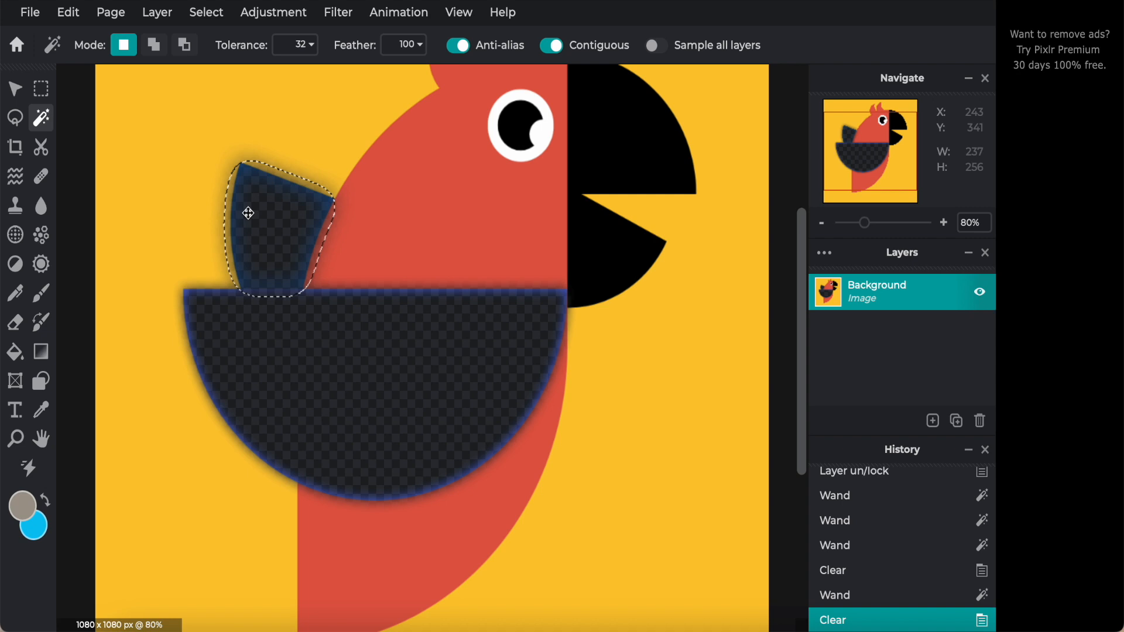
# Step: Set the Wand feather to 0 and deselect the dark blue wing area
pyautogui.click(418, 45)
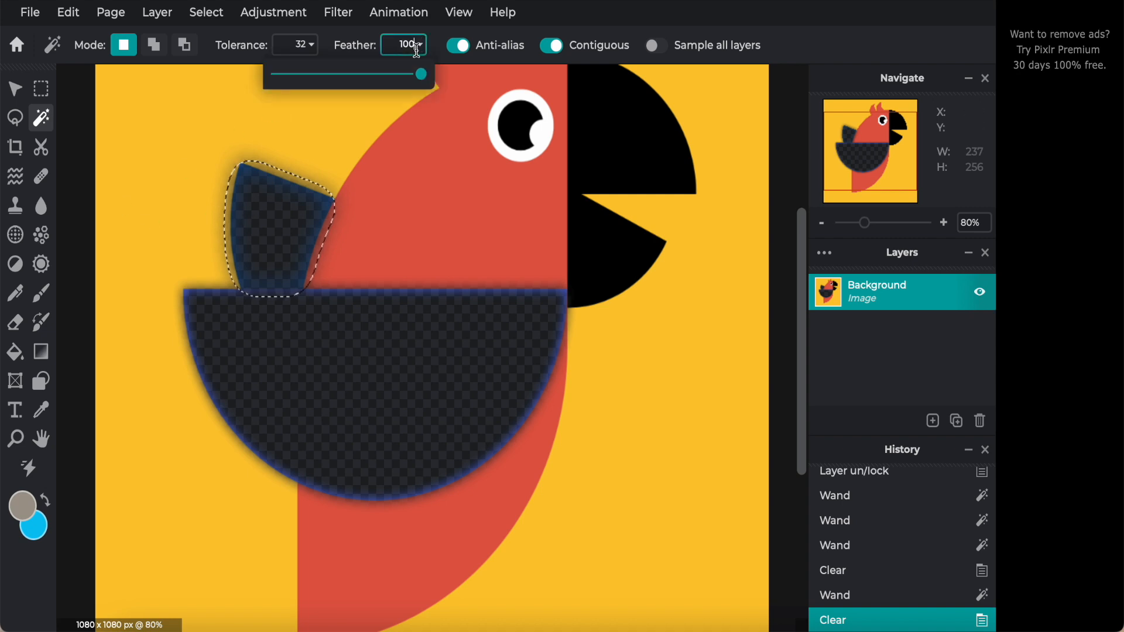
pyautogui.press('BackSpace')
pyautogui.press('BackSpace')
pyautogui.press('BackSpace')
pyautogui.write('0')
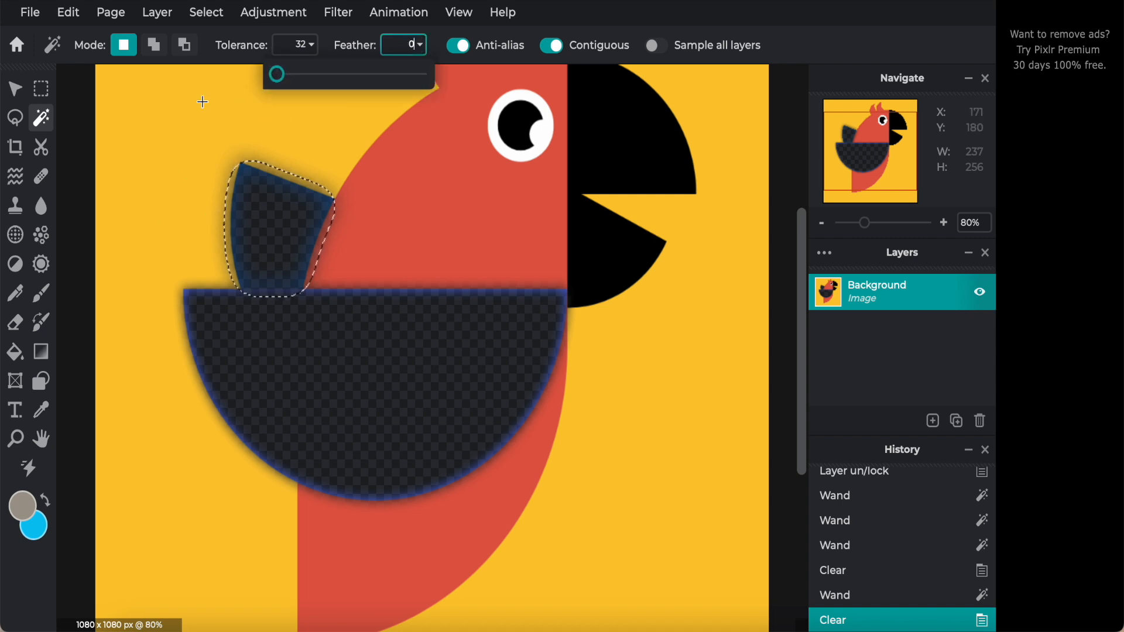
pyautogui.click(74, 214)
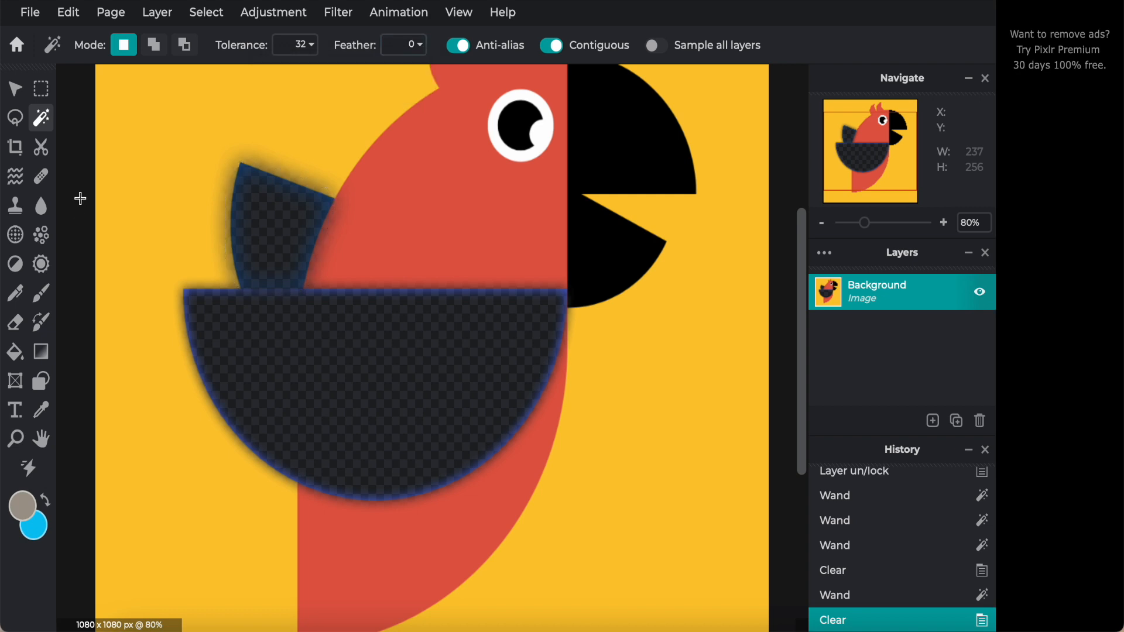
# Step: Undo the feathered deletions of the dark blue wing and the bright blue half-circle
pyautogui.hotkey('ctrl', 'z')
pyautogui.hotkey('ctrl', 'z')
pyautogui.hotkey('ctrl', 'z')
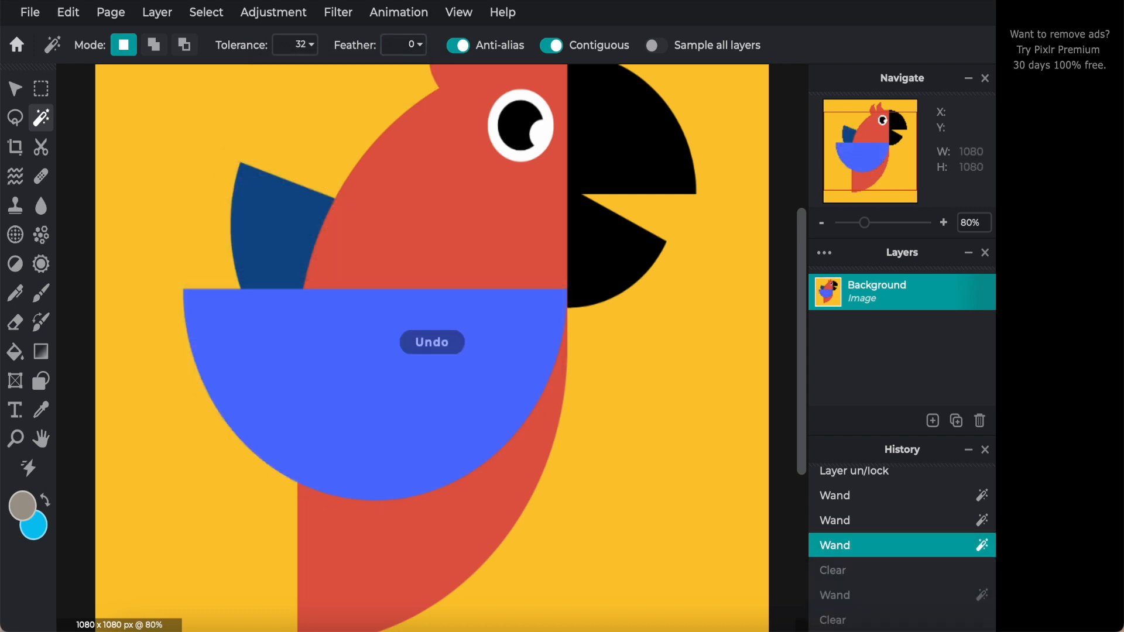
pyautogui.hotkey('ctrl', '-')
pyautogui.hotkey('ctrl', '-')
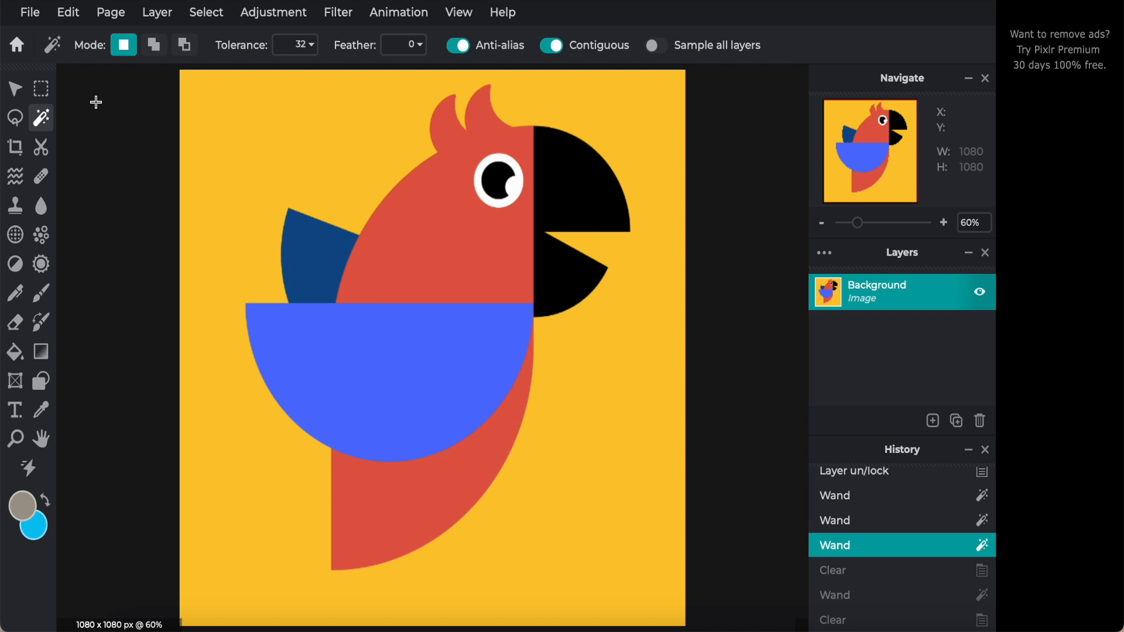
# Step: Open the 440px-Leaning Tower of Pisa JPG image from the Downloads folder
pyautogui.click(16, 147)
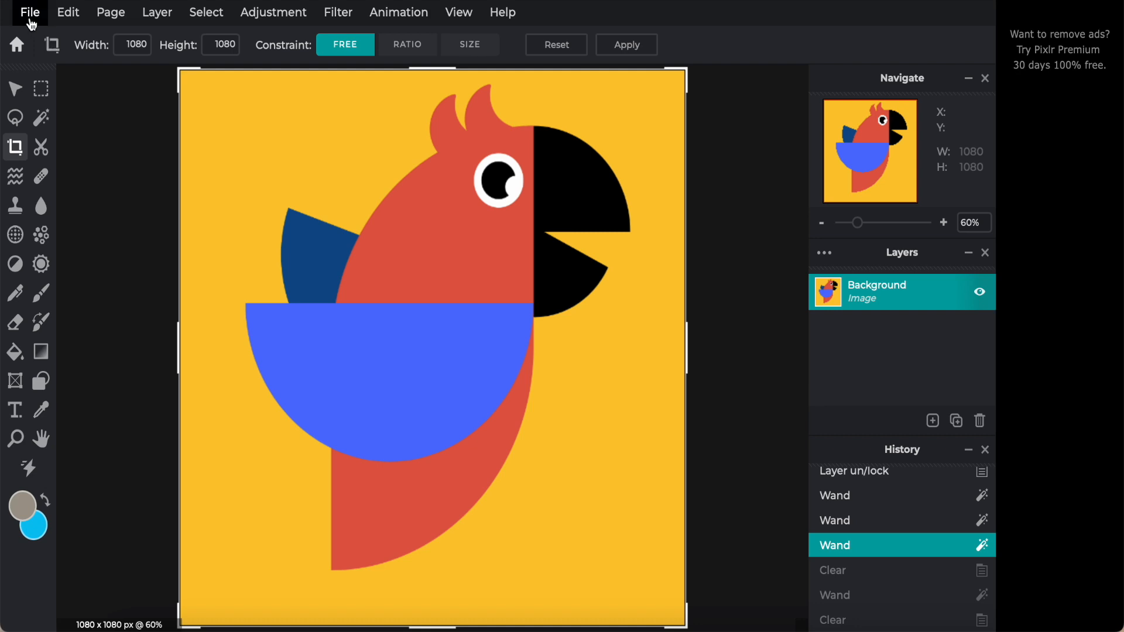
pyautogui.click(30, 18)
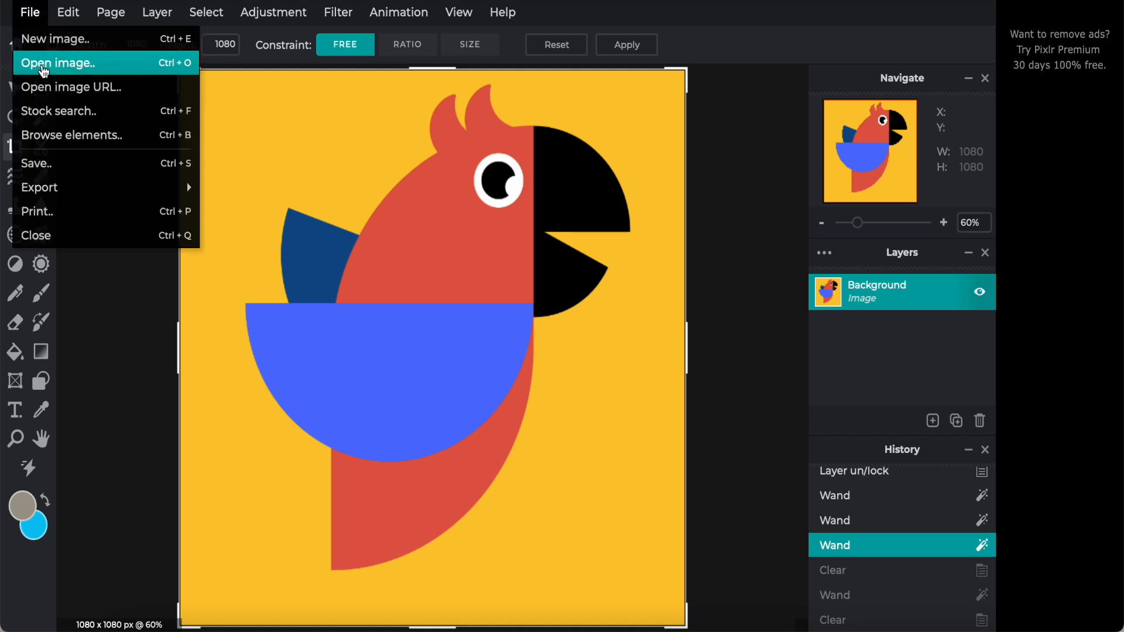
pyautogui.click(44, 65)
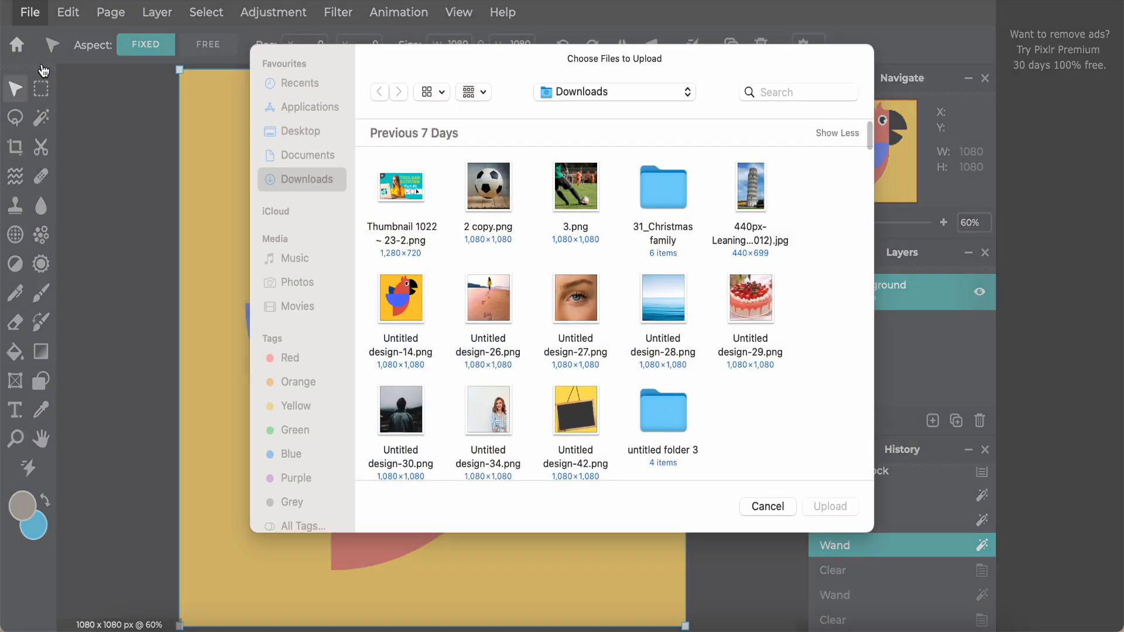
pyautogui.click(754, 202)
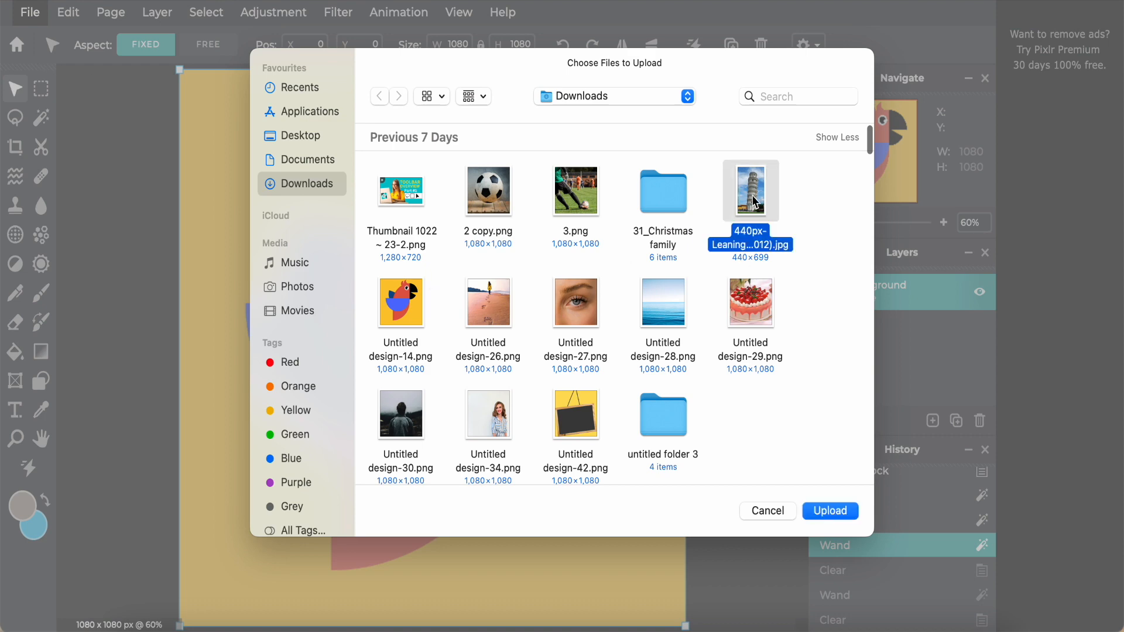
pyautogui.click(850, 512)
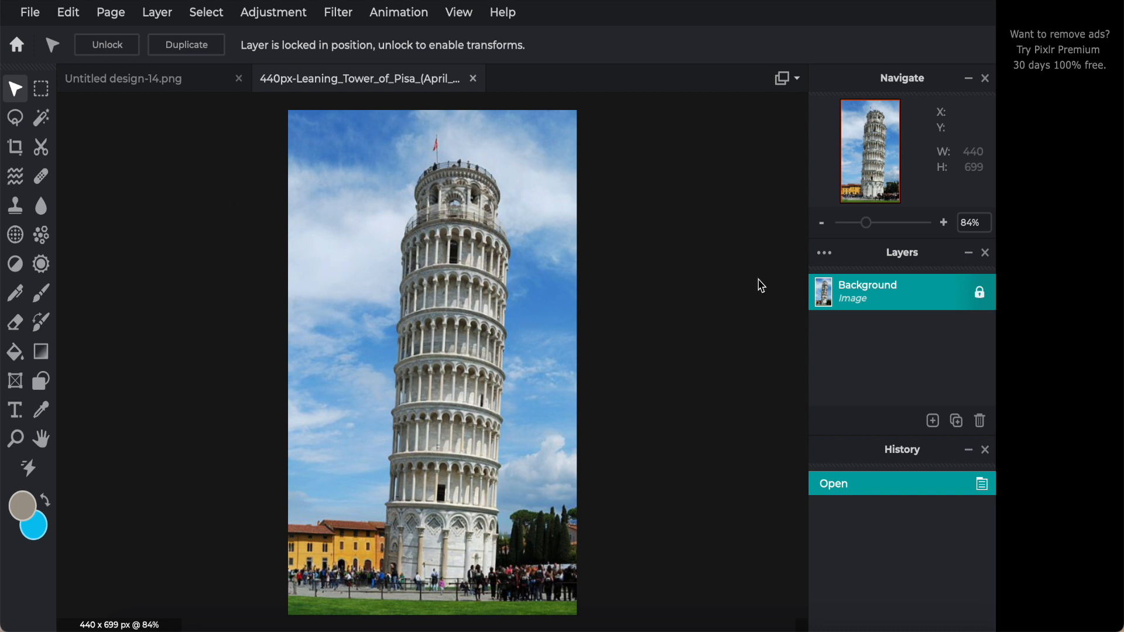
# Step: Unlock the Background layer of the Pisa tower photo
pyautogui.click(980, 293)
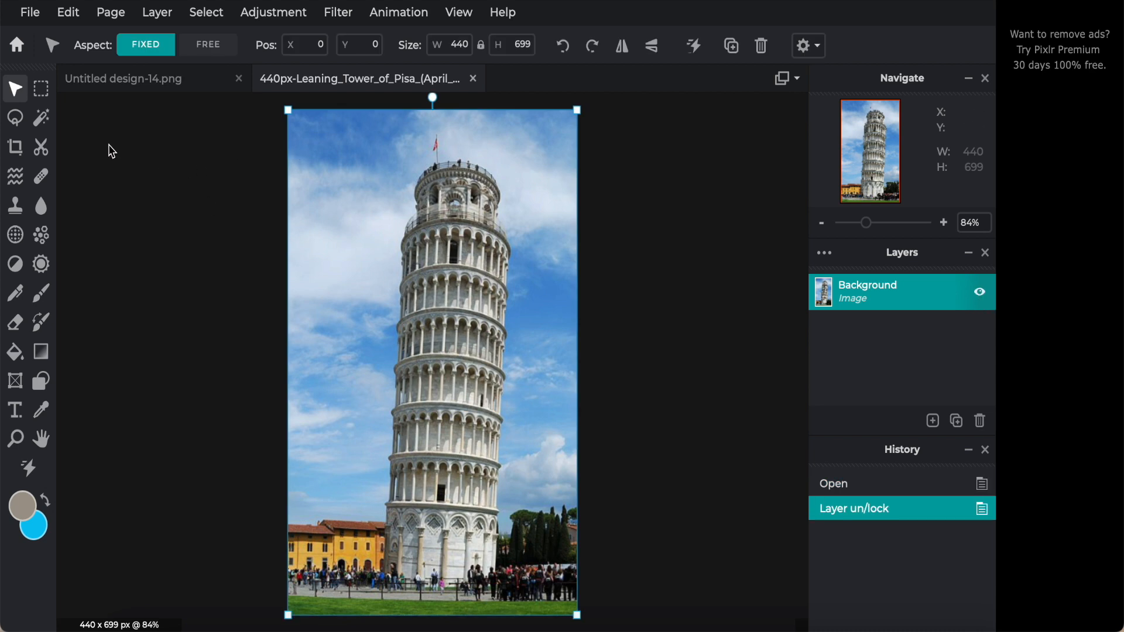
# Step: Crop away the strip at the tower's base to 440 × 571 px without a constraint, and undo the crop
pyautogui.click(17, 151)
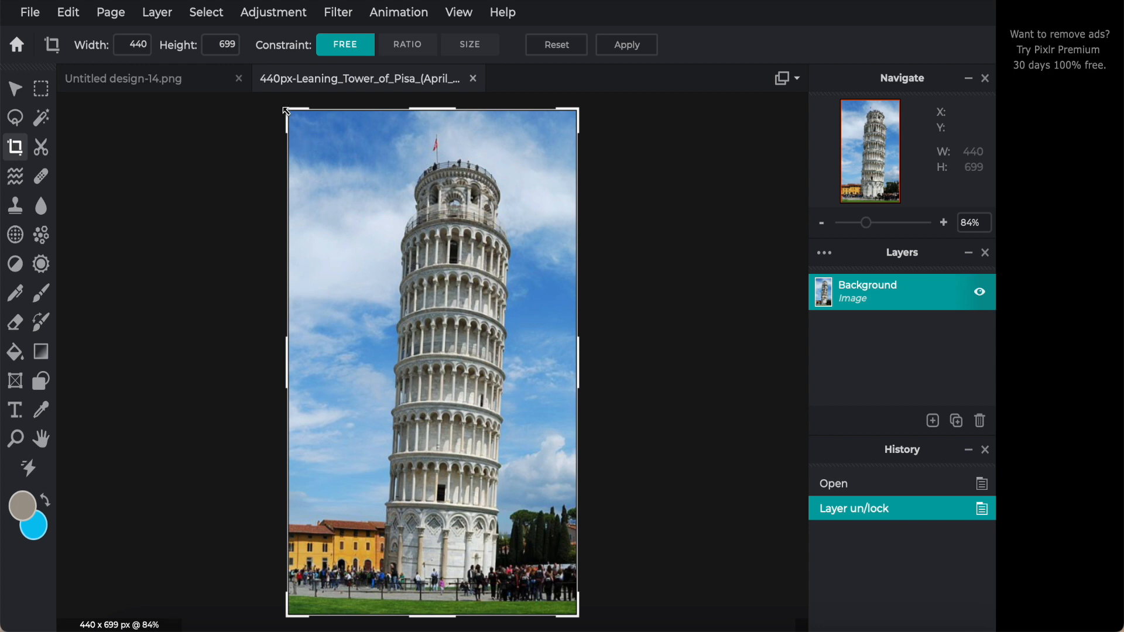
pyautogui.moveTo(577, 615); pyautogui.dragTo(585, 523)
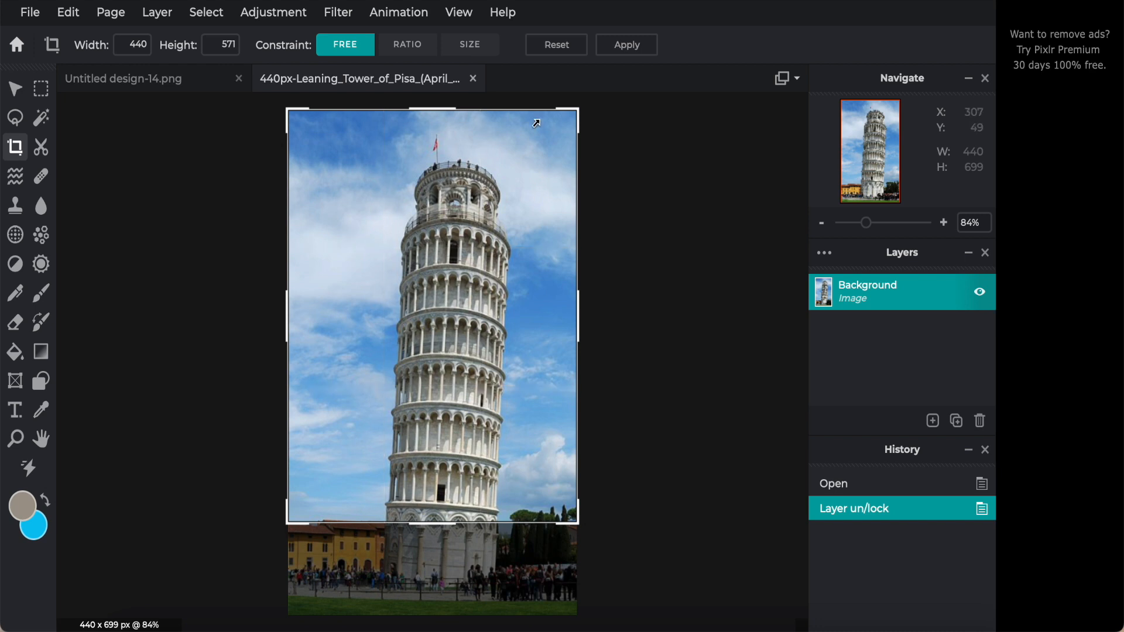
pyautogui.click(634, 51)
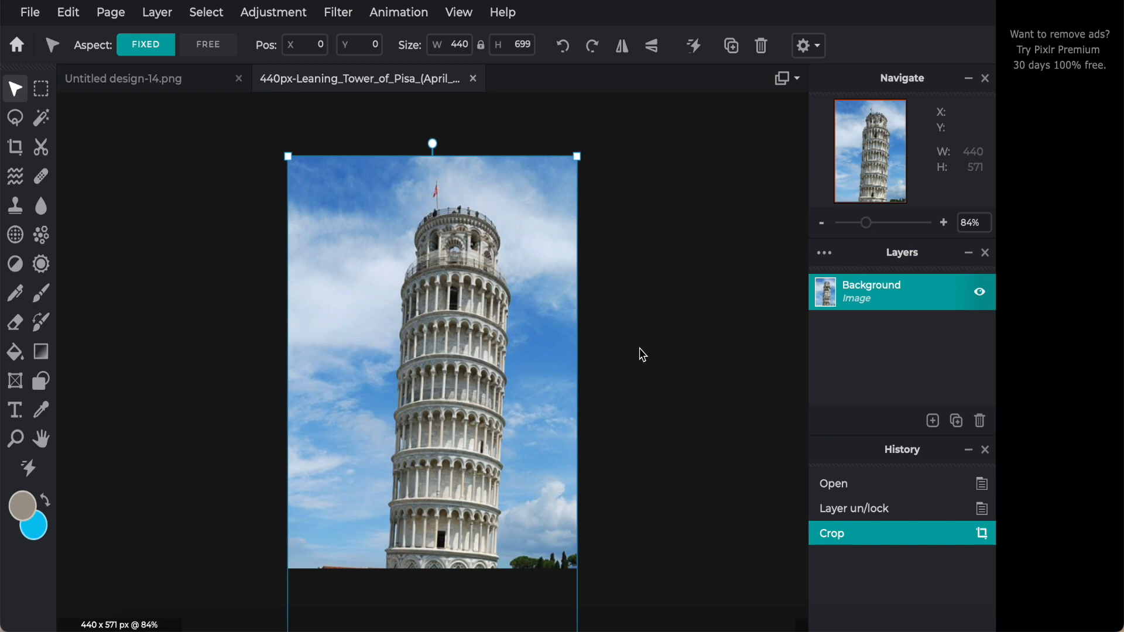
pyautogui.hotkey('ctrl', 'z')
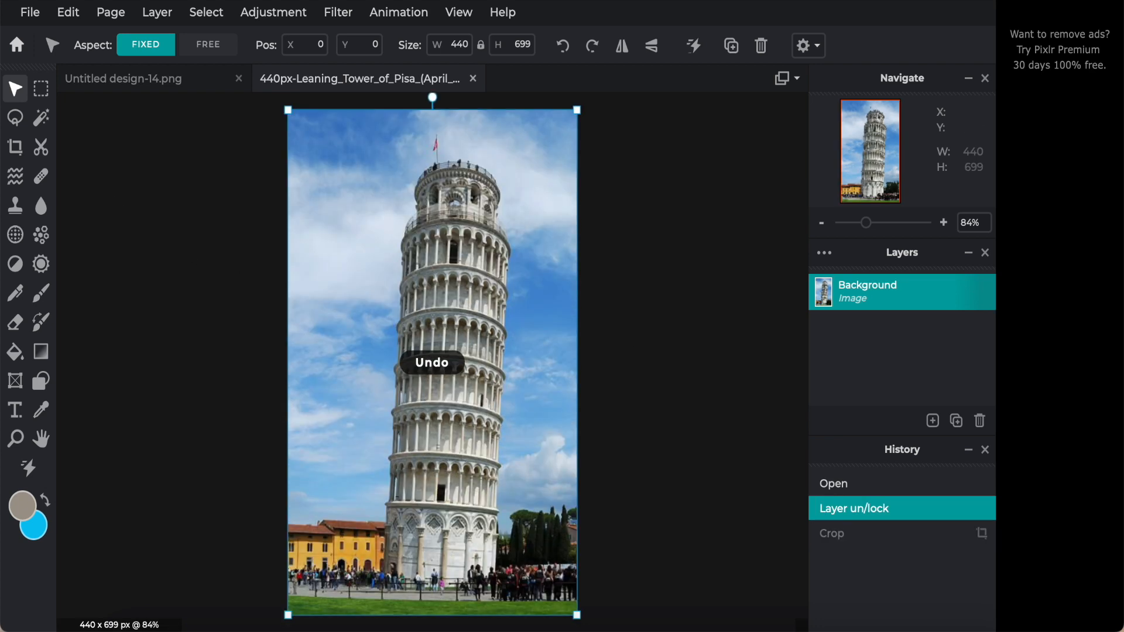
# Step: Start a new crop constrained to a 1:1 ratio, and switch it to the Youtube profile preset
pyautogui.click(17, 149)
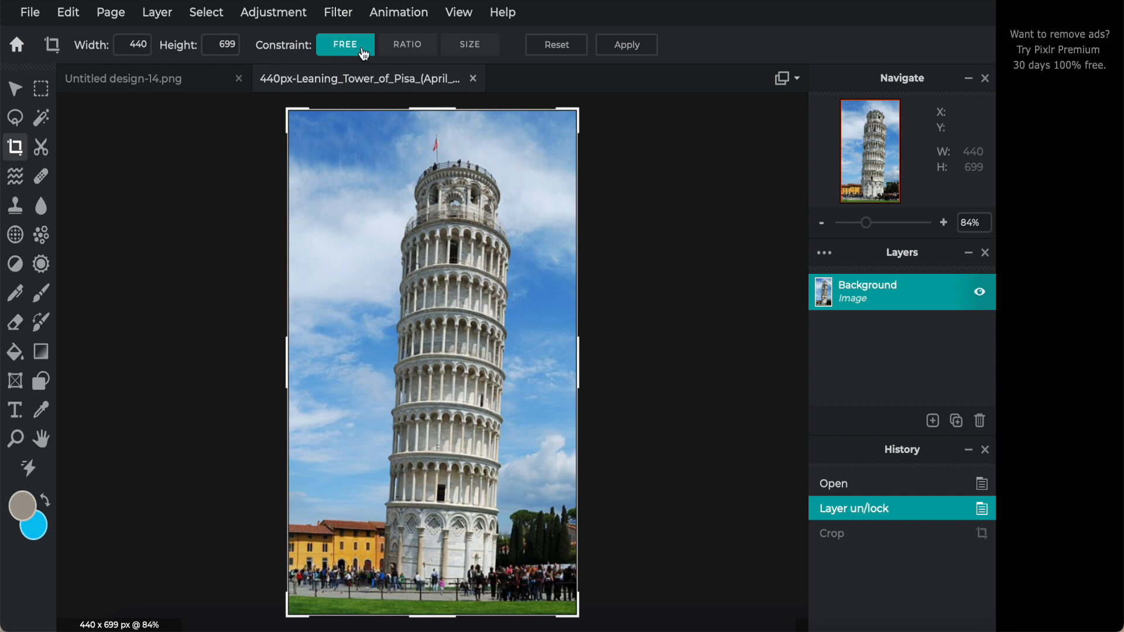
pyautogui.click(426, 53)
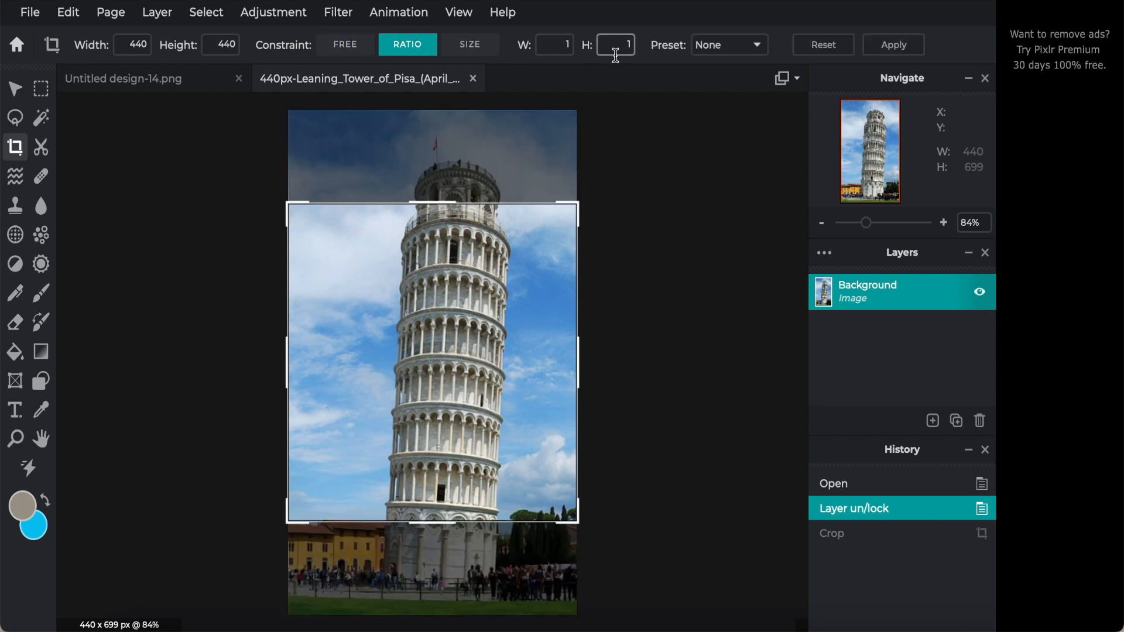
pyautogui.click(759, 48)
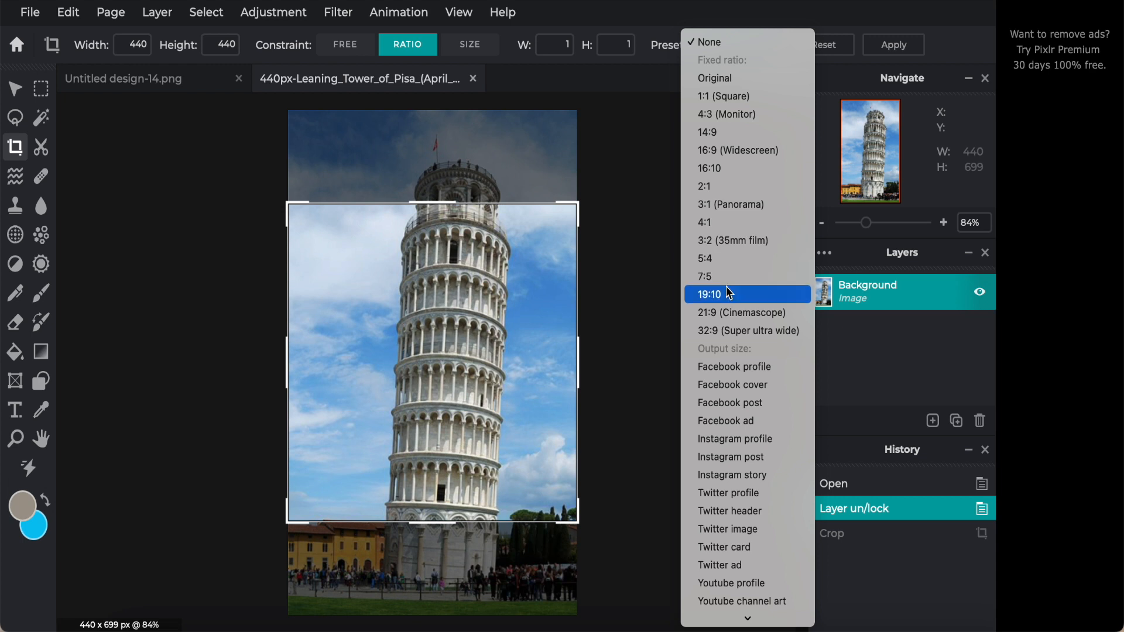
pyautogui.scroll(-3, 736, 452)
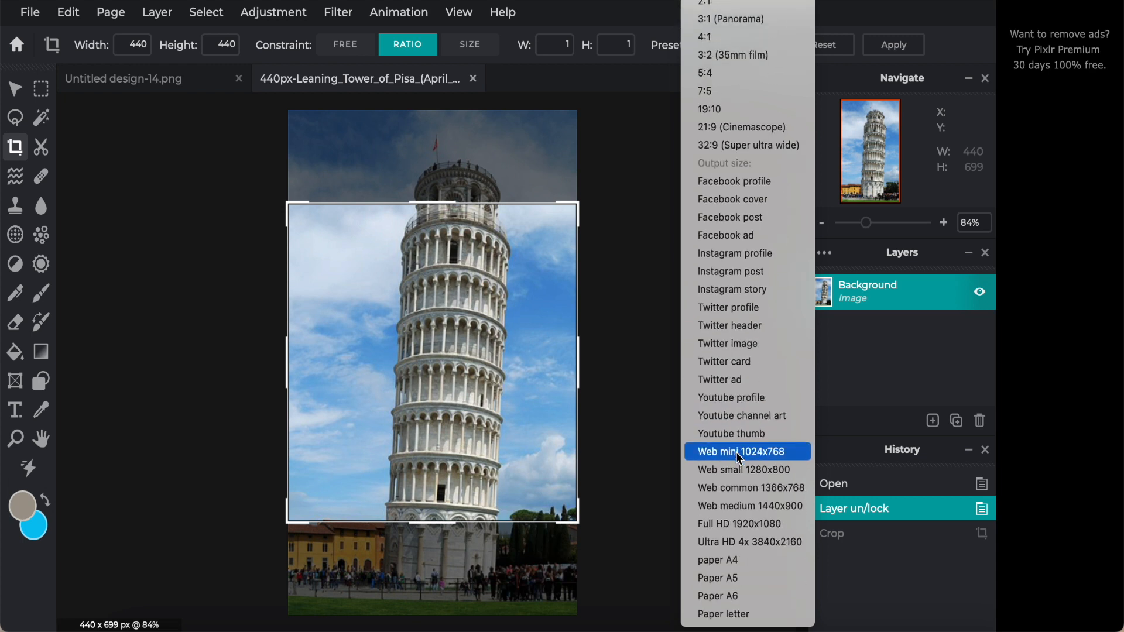
pyautogui.click(742, 403)
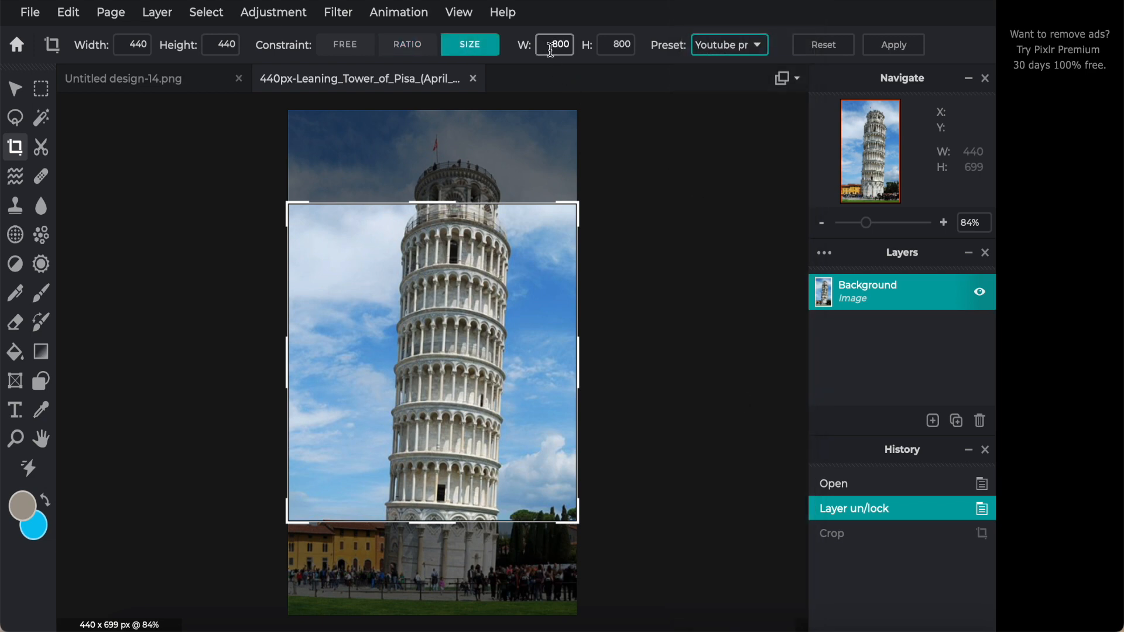
# Step: Set the crop to the Youtube thumb preset, move its frame up over the tower's top, and reset the crop
pyautogui.click(759, 45)
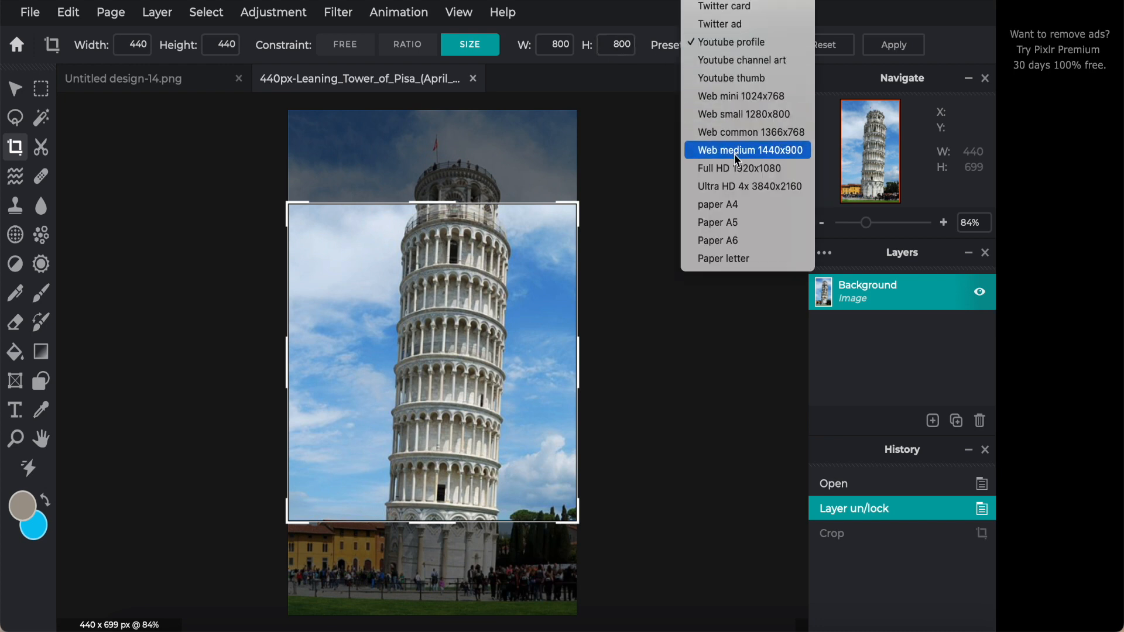
pyautogui.click(733, 80)
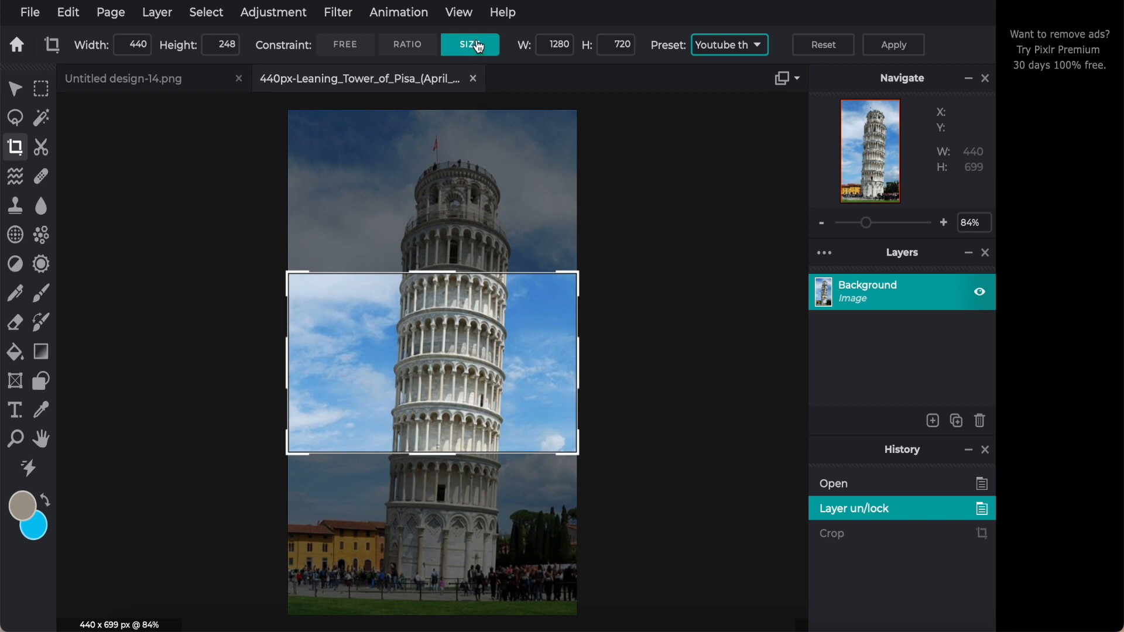
pyautogui.click(433, 377)
pyautogui.moveTo(435, 354); pyautogui.dragTo(433, 209)
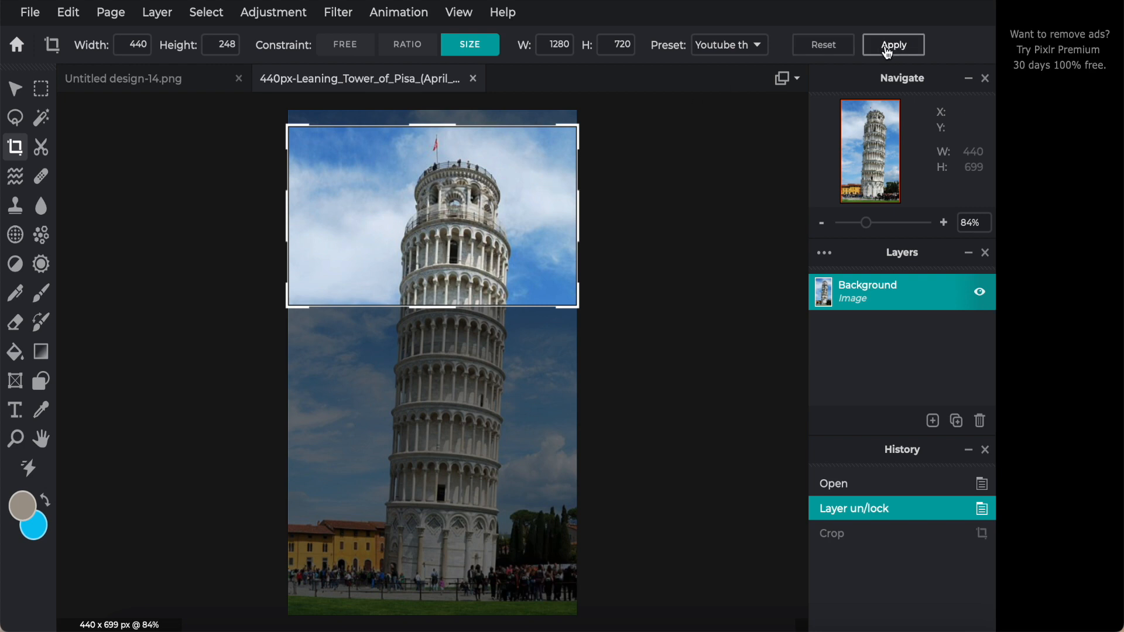
pyautogui.click(823, 48)
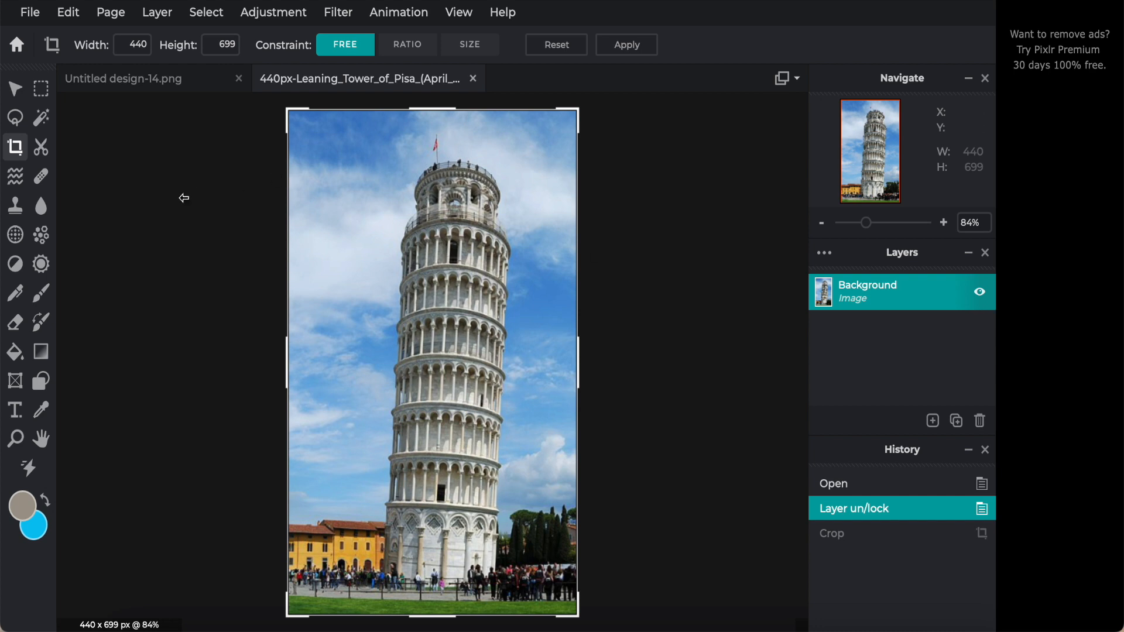
# Step: Cut out a small rectangle of sky beside the tower's top with the Cutout tool's rectangle shape, and undo it
pyautogui.click(41, 150)
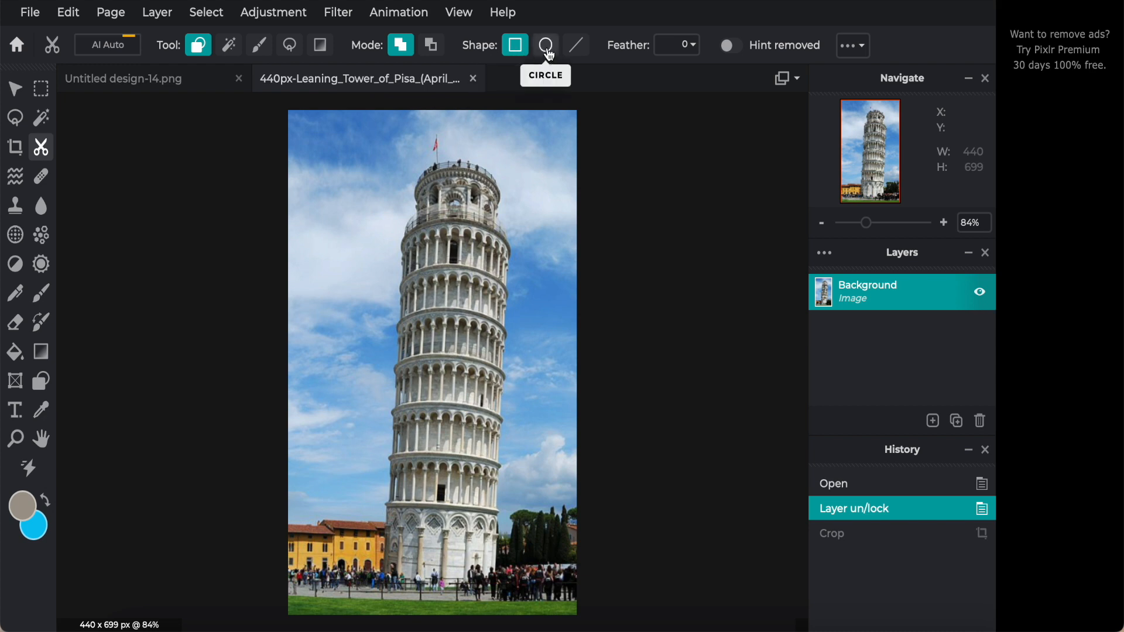
pyautogui.moveTo(316, 179); pyautogui.dragTo(377, 222)
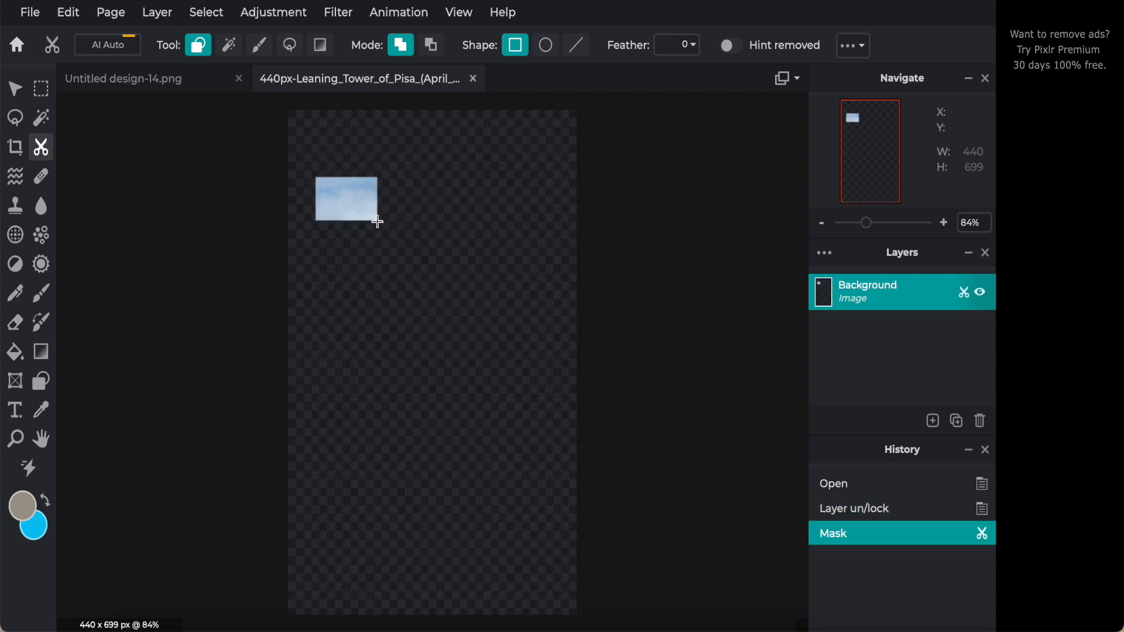
pyautogui.hotkey('ctrl', 'z')
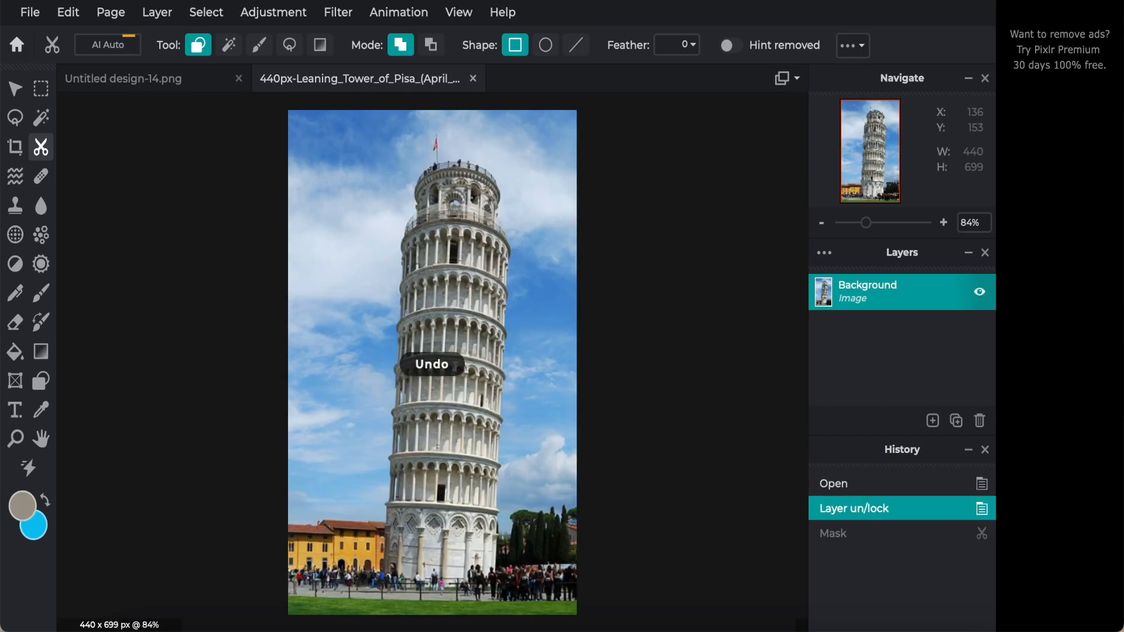
# Step: Remove the white clouds on both sides of the tower's upper part with the Cutout magic wand at tolerance 32
pyautogui.click(229, 46)
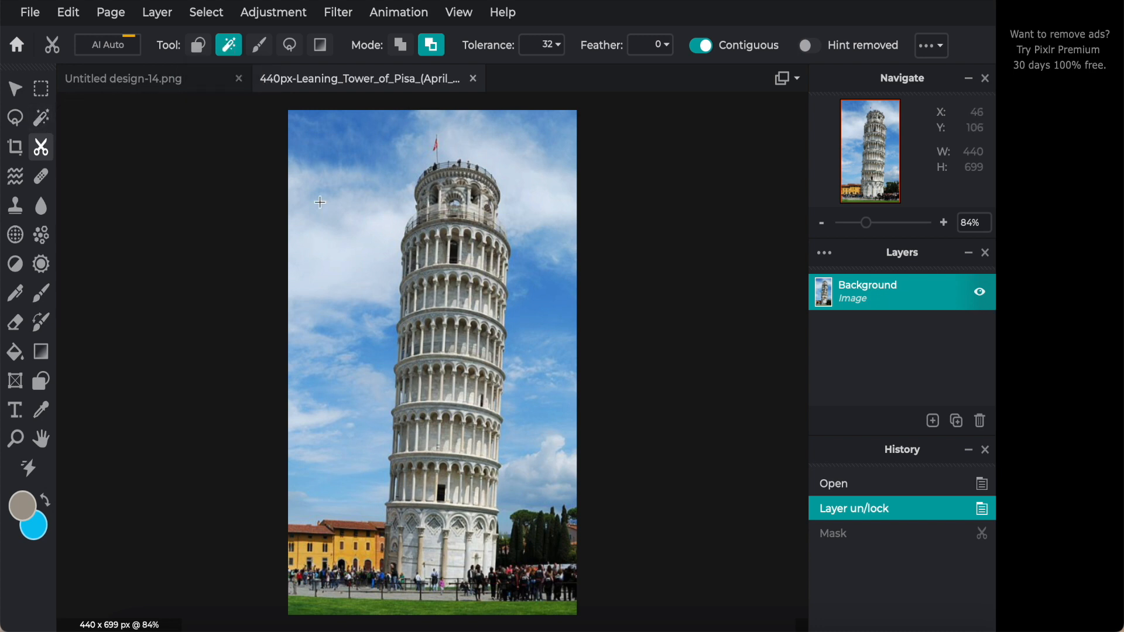
pyautogui.click(332, 248)
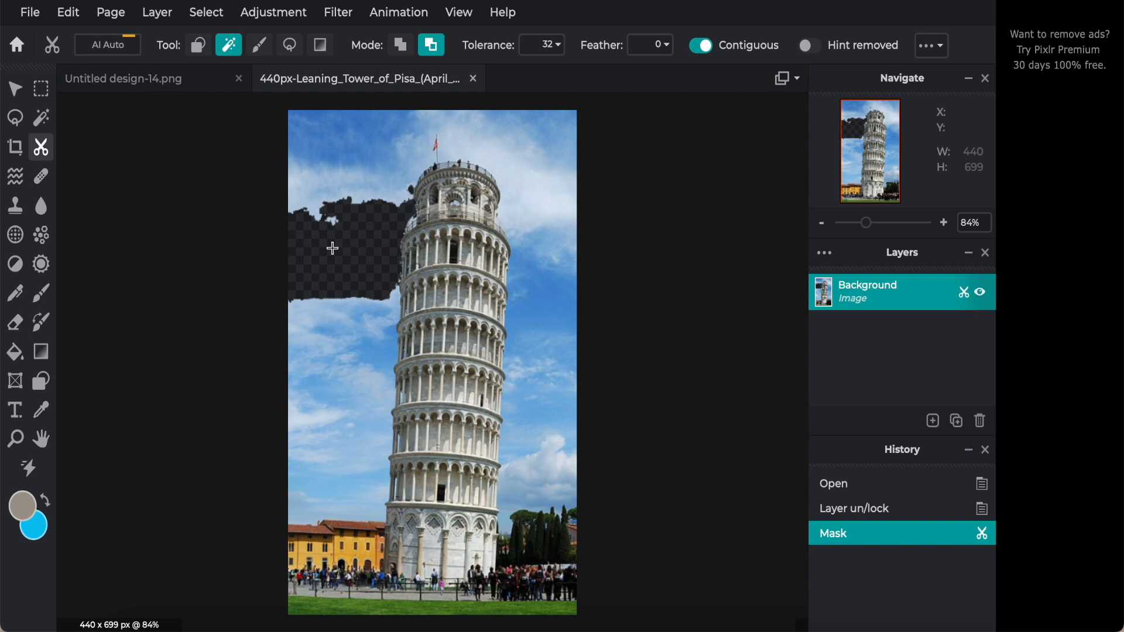
pyautogui.click(533, 193)
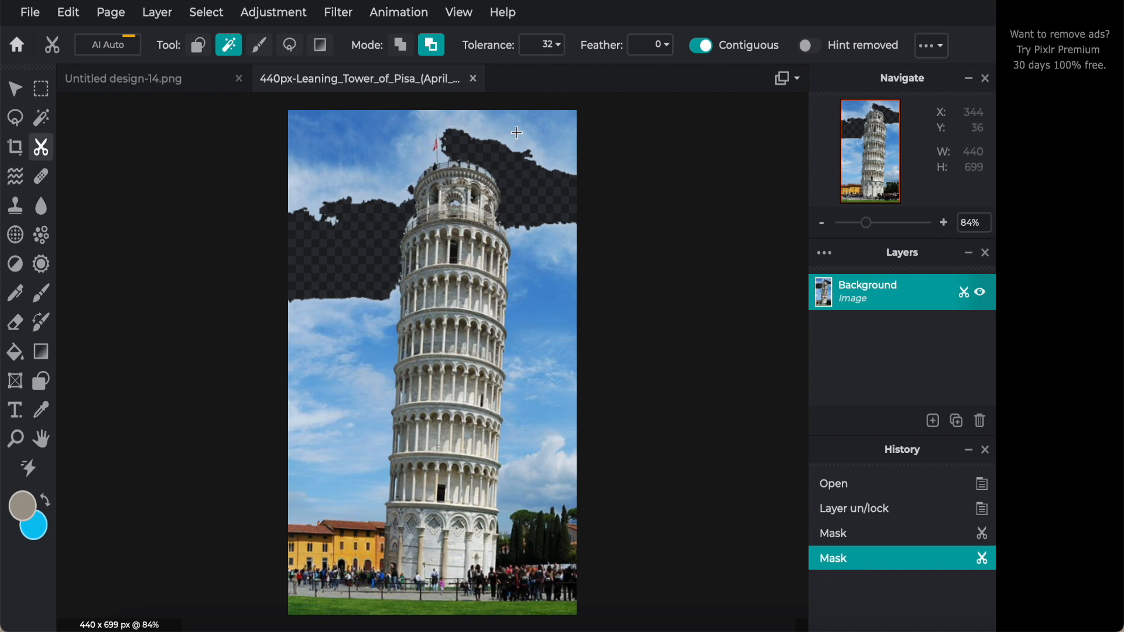
# Step: Raise the wand cutout tolerance to 51 and remove the thin cloud beside the tower's lower left side
pyautogui.click(558, 45)
pyautogui.moveTo(462, 75); pyautogui.dragTo(491, 81)
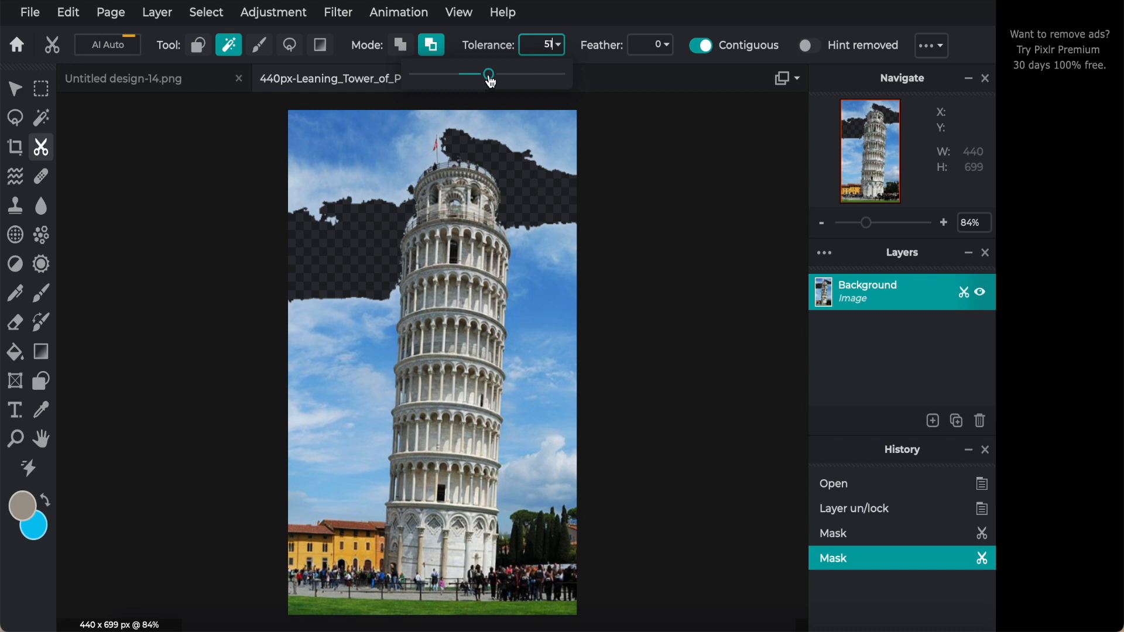
pyautogui.click(295, 420)
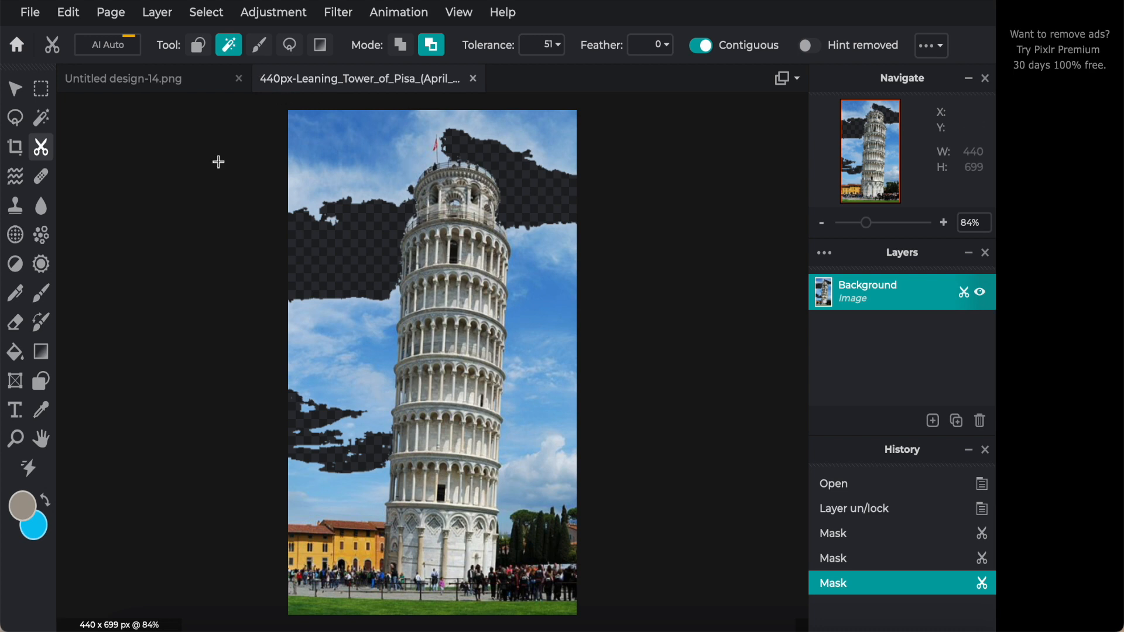
# Step: Undo all three wand cutouts of the clouds
pyautogui.hotkey('ctrl', 'z')
pyautogui.hotkey('ctrl', 'z')
pyautogui.hotkey('ctrl', 'z')
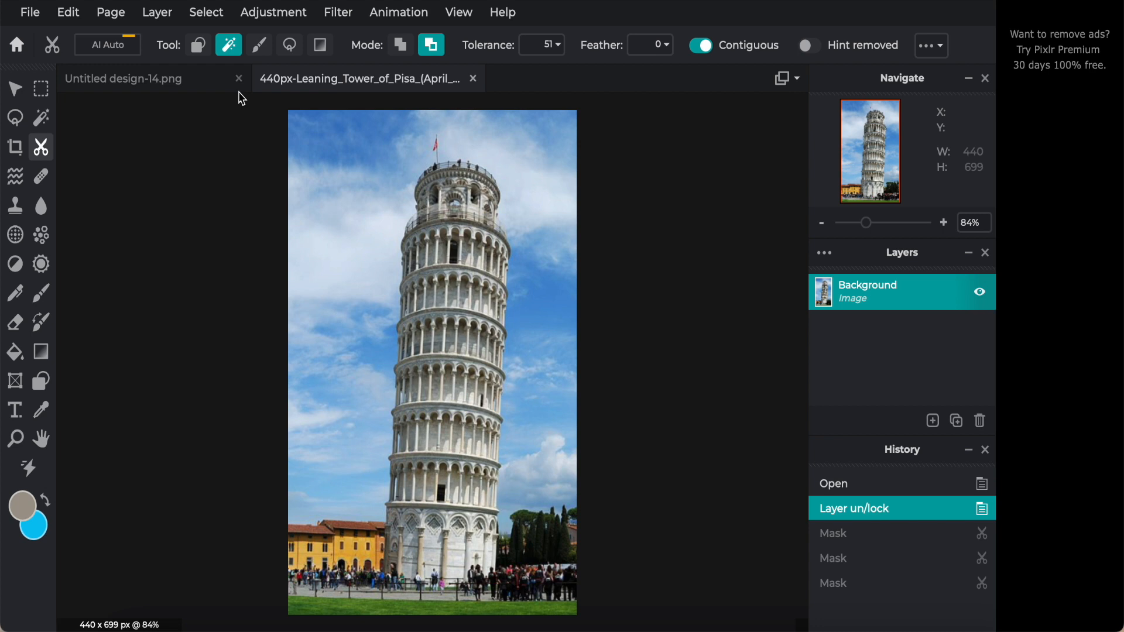
# Step: Switch the cutout to the brush for removing from the mask, with size 36 px and softness 45%
pyautogui.click(260, 47)
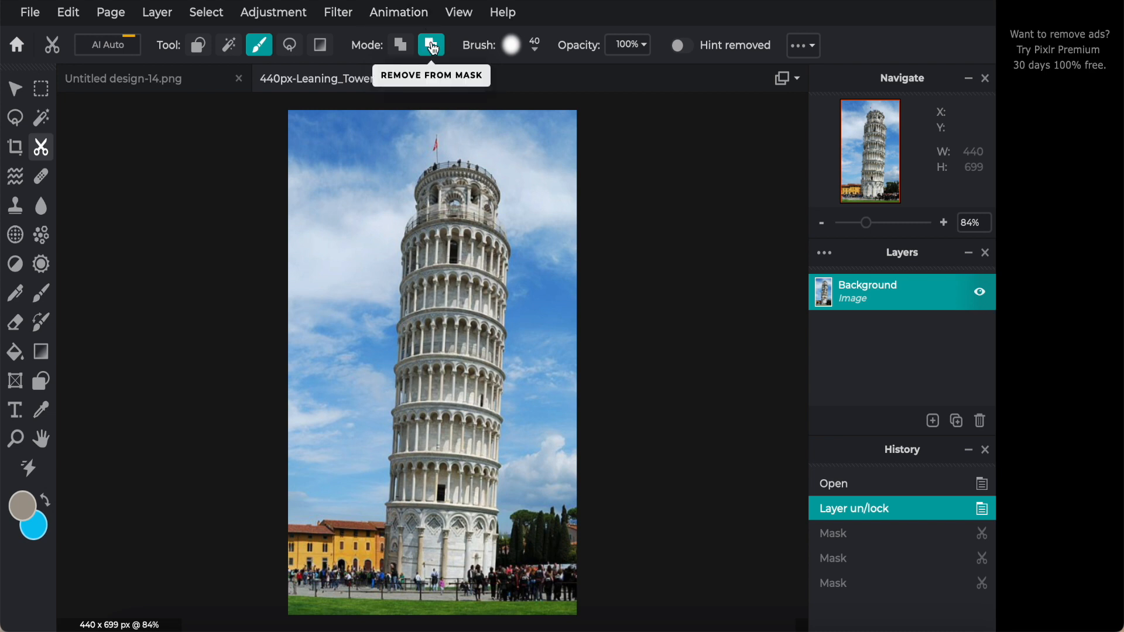
pyautogui.click(535, 51)
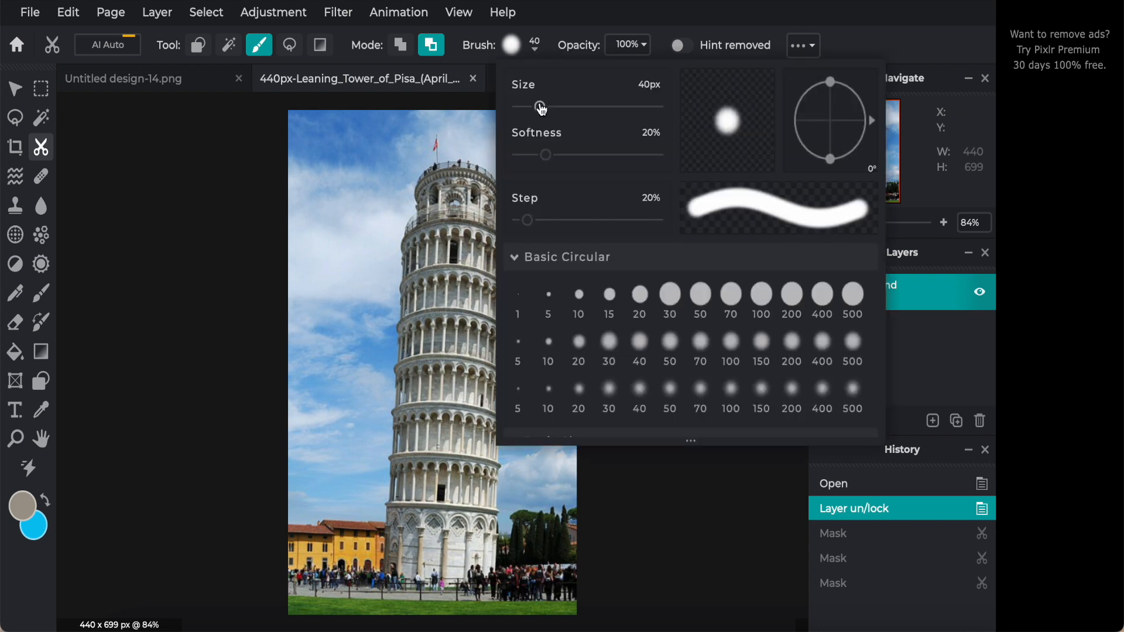
pyautogui.moveTo(539, 107)
pyautogui.mouseDown()
pyautogui.moveTo(600, 113)
pyautogui.moveTo(535, 116)
pyautogui.mouseUp()
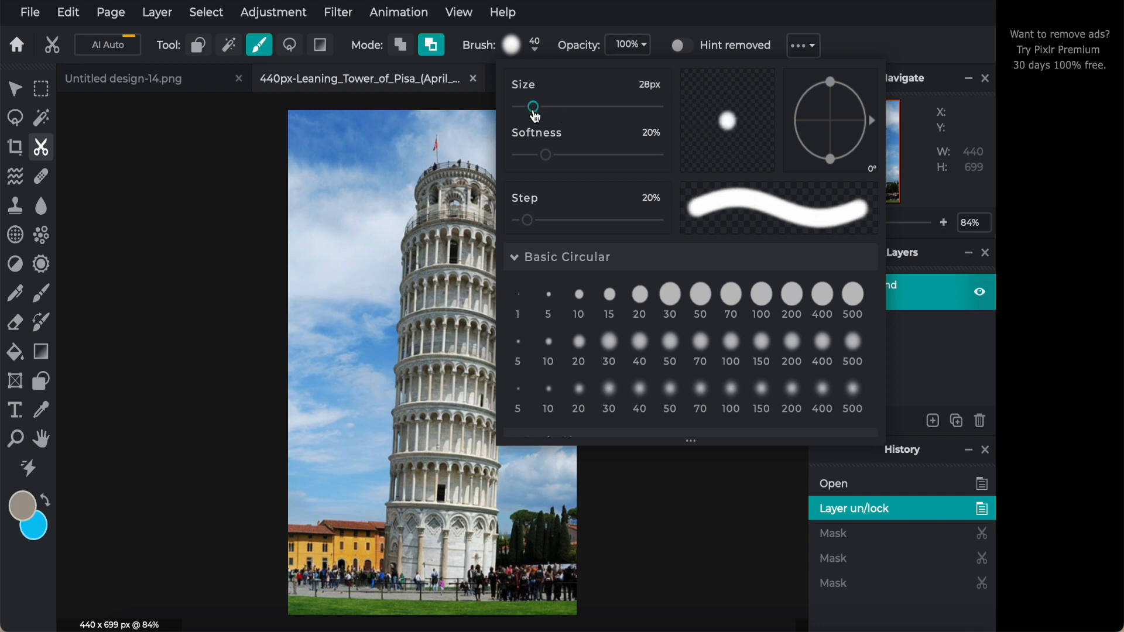
pyautogui.moveTo(546, 156); pyautogui.dragTo(518, 156)
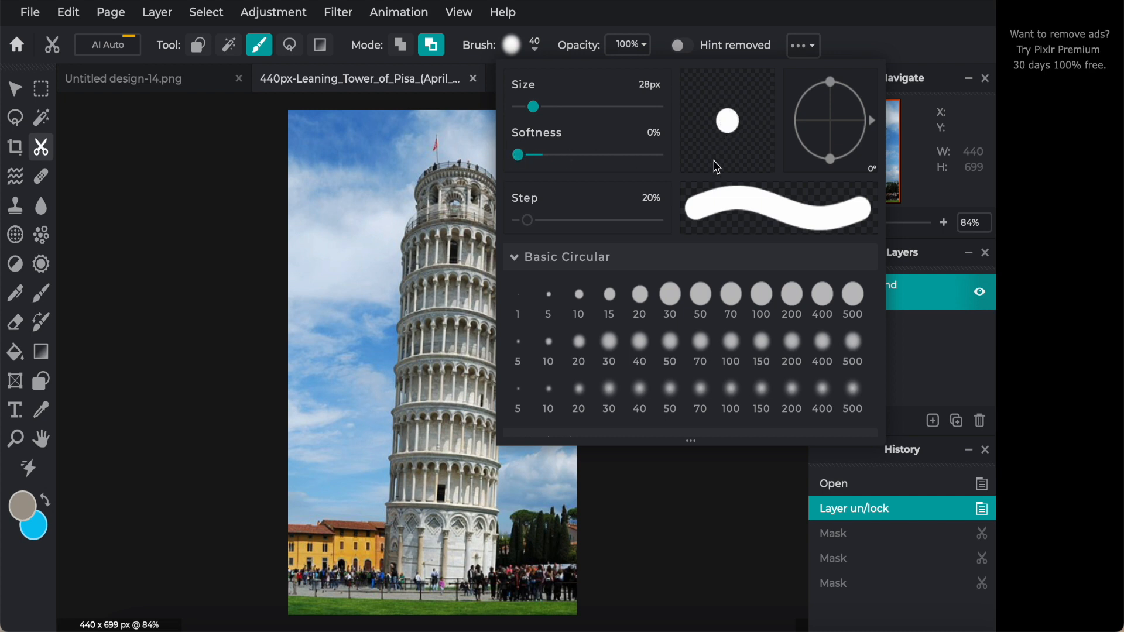
pyautogui.moveTo(518, 157); pyautogui.dragTo(583, 158)
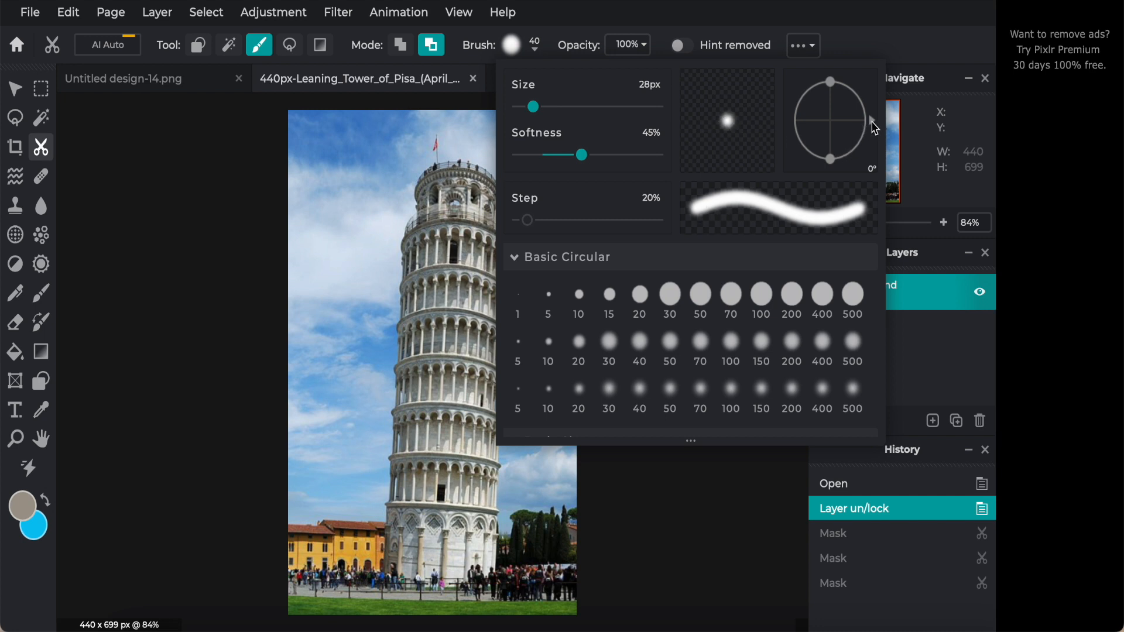
pyautogui.moveTo(875, 127)
pyautogui.mouseDown()
pyautogui.moveTo(853, 164)
pyautogui.moveTo(838, 164)
pyautogui.moveTo(870, 122)
pyautogui.mouseUp()
pyautogui.moveTo(533, 107); pyautogui.dragTo(537, 108)
# Step: Brush a wavy cutout stroke across the upper part of the tower and the sky on both sides
pyautogui.click(345, 255)
pyautogui.moveTo(326, 274)
pyautogui.mouseDown()
pyautogui.moveTo(364, 259)
pyautogui.moveTo(410, 286)
pyautogui.moveTo(444, 286)
pyautogui.moveTo(537, 253)
pyautogui.mouseUp()
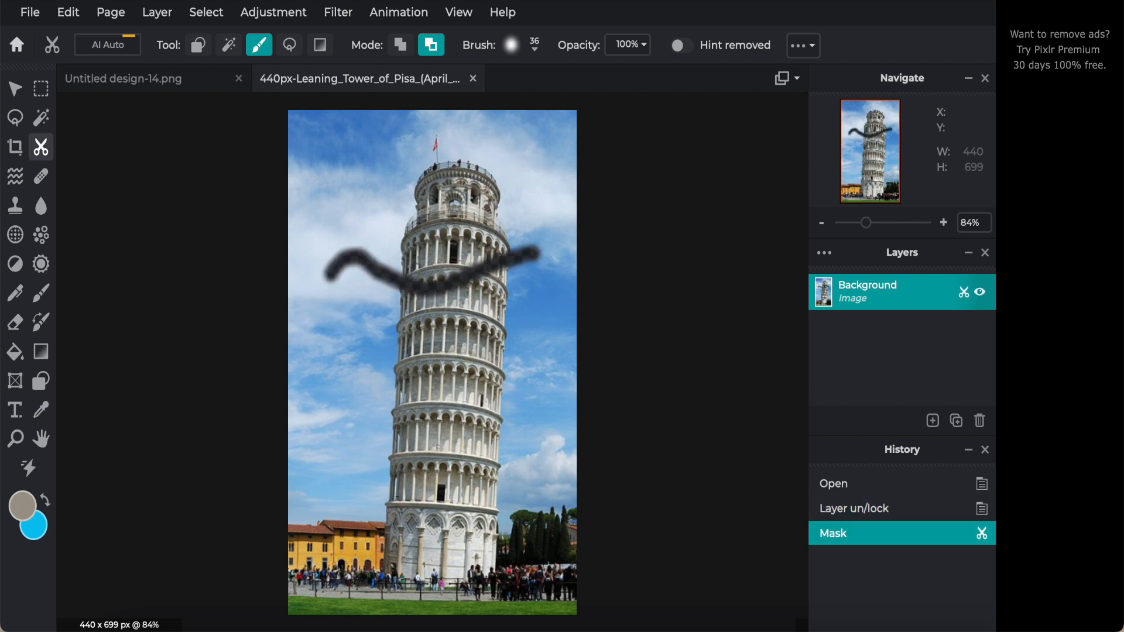
pyautogui.scroll(1, 534, 254)
pyautogui.scroll(1, 534, 254)
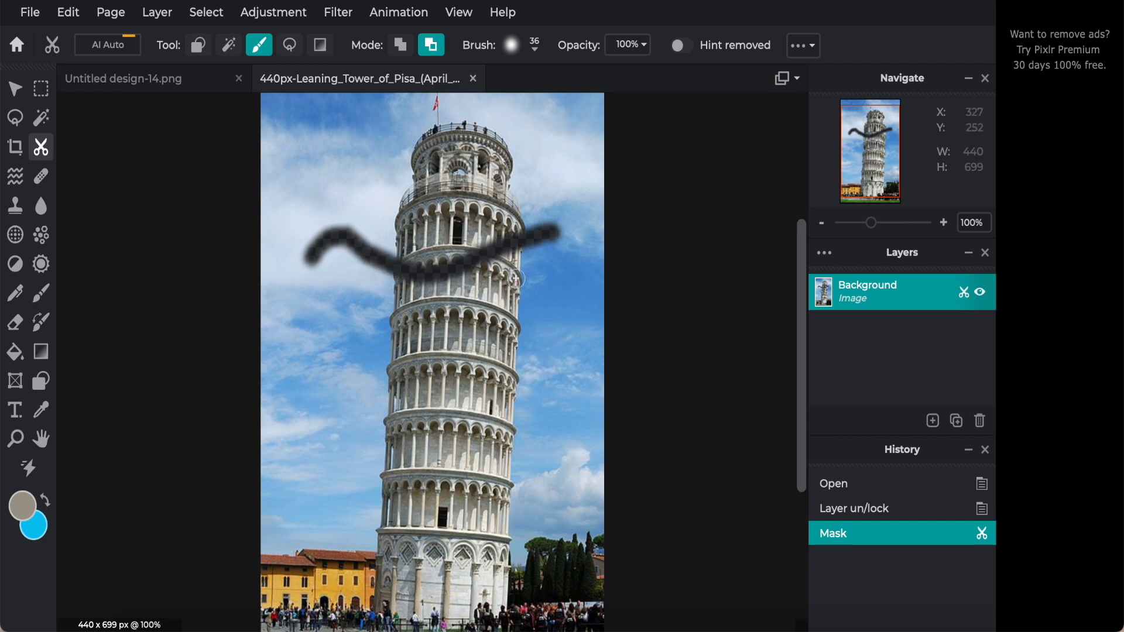
# Step: Rotate the cutout brush to about 234° and brush a second wavy stroke across the tower below the first
pyautogui.click(535, 48)
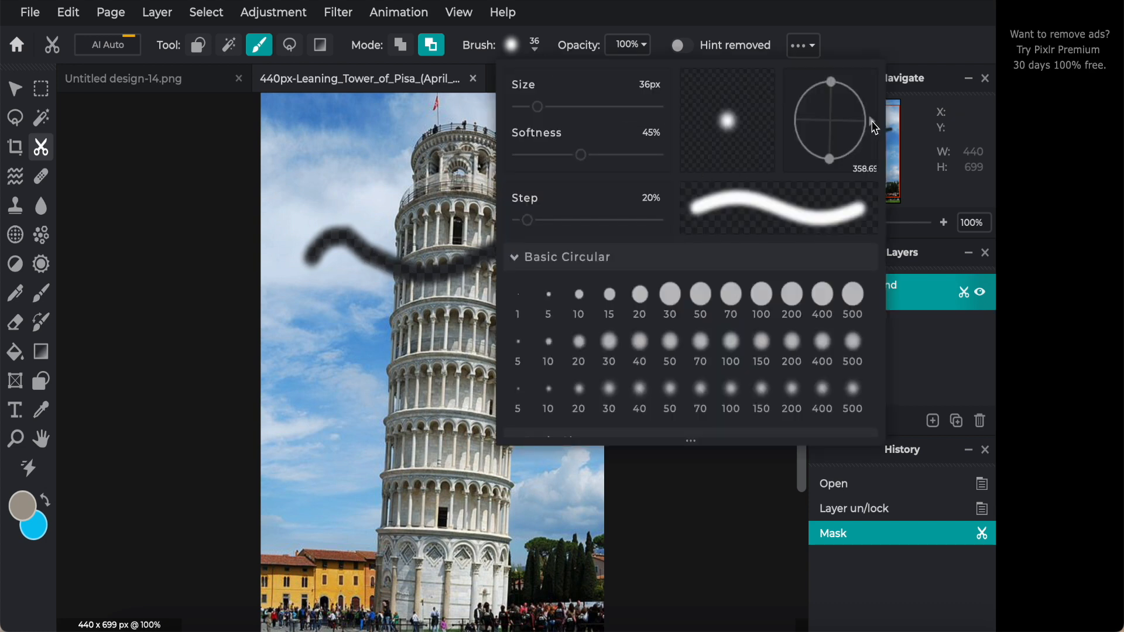
pyautogui.moveTo(875, 127)
pyautogui.mouseDown()
pyautogui.moveTo(850, 169)
pyautogui.moveTo(805, 167)
pyautogui.mouseUp()
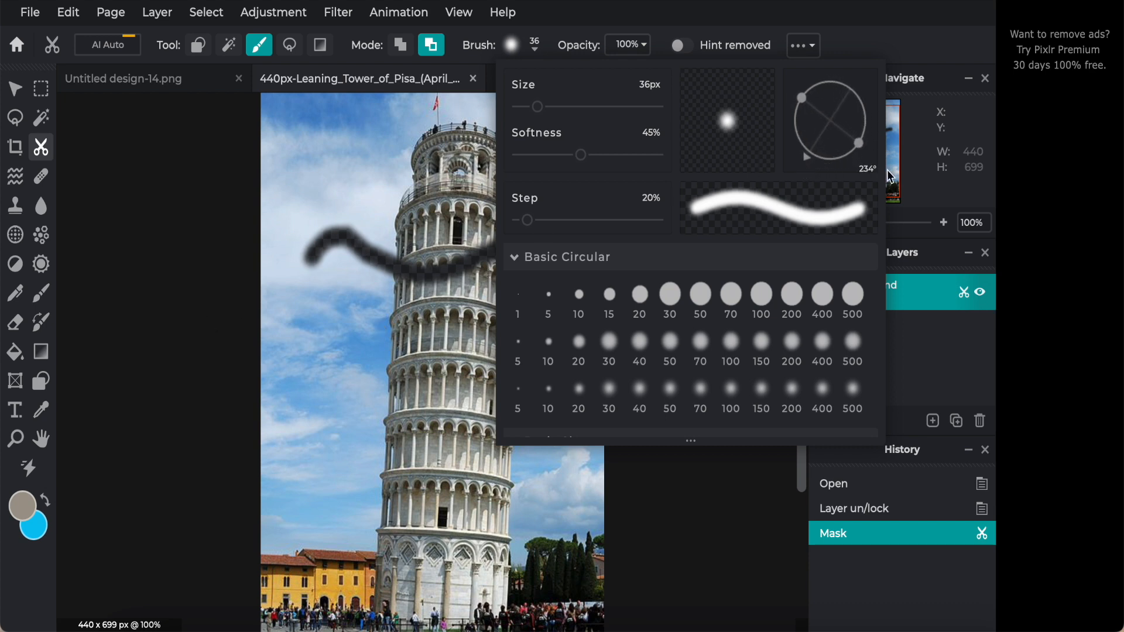
pyautogui.click(203, 381)
pyautogui.moveTo(309, 335)
pyautogui.mouseDown()
pyautogui.moveTo(330, 315)
pyautogui.moveTo(384, 304)
pyautogui.moveTo(446, 335)
pyautogui.moveTo(536, 286)
pyautogui.moveTo(579, 279)
pyautogui.mouseUp()
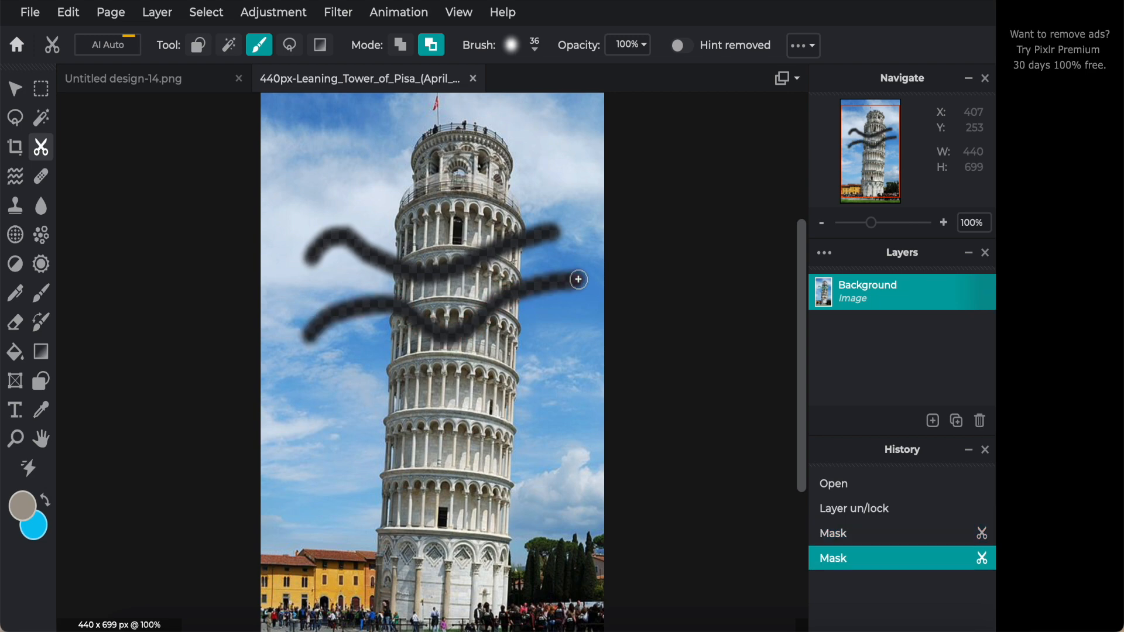
pyautogui.scroll(3, 528, 312)
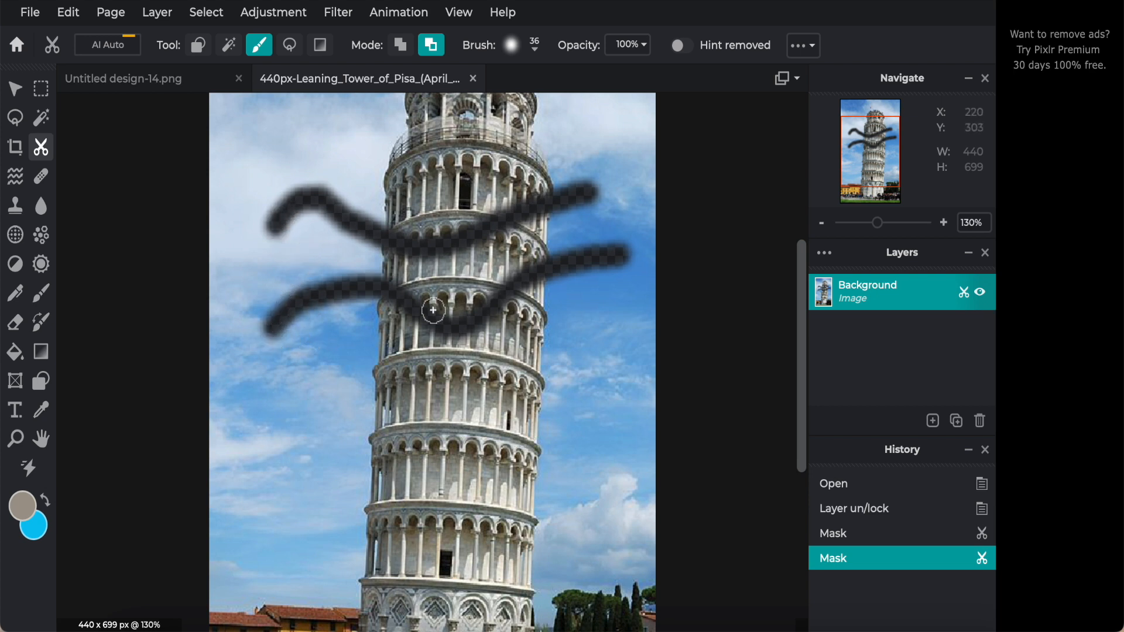
# Step: Rotate the cutout brush to about 116° and brush a third wavy stroke across the tower below the second
pyautogui.click(534, 49)
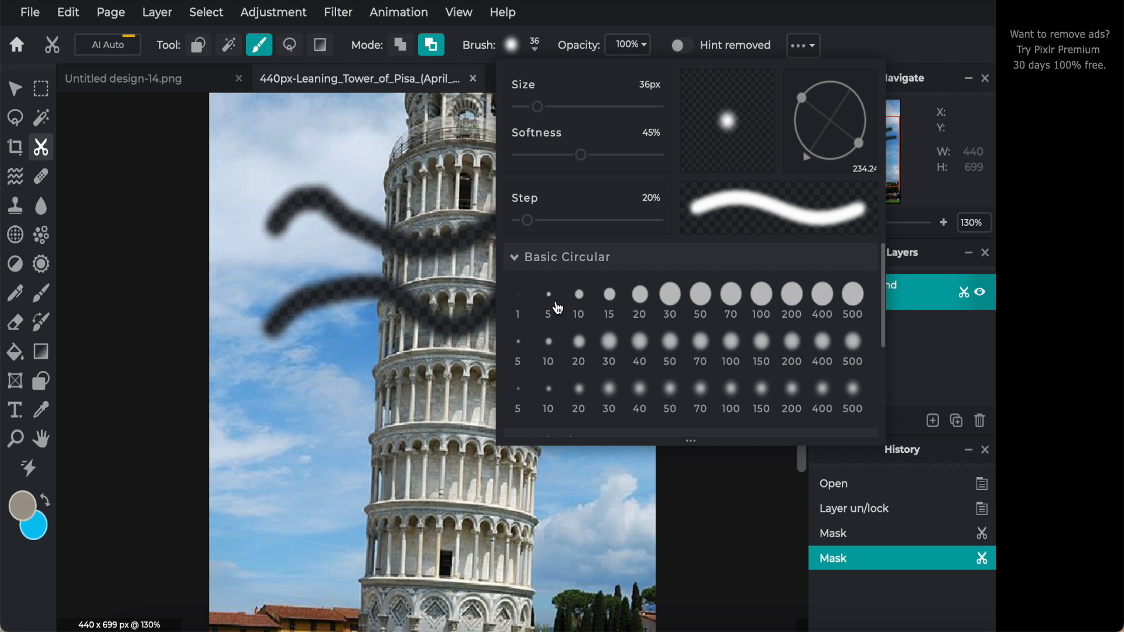
pyautogui.moveTo(810, 164); pyautogui.dragTo(814, 79)
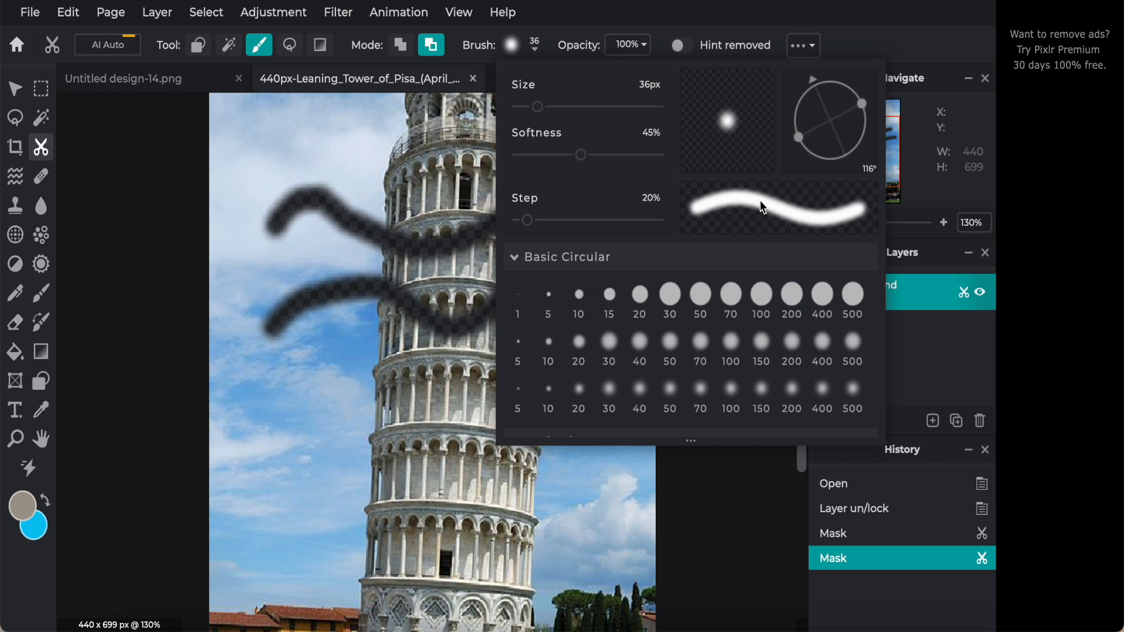
pyautogui.click(155, 395)
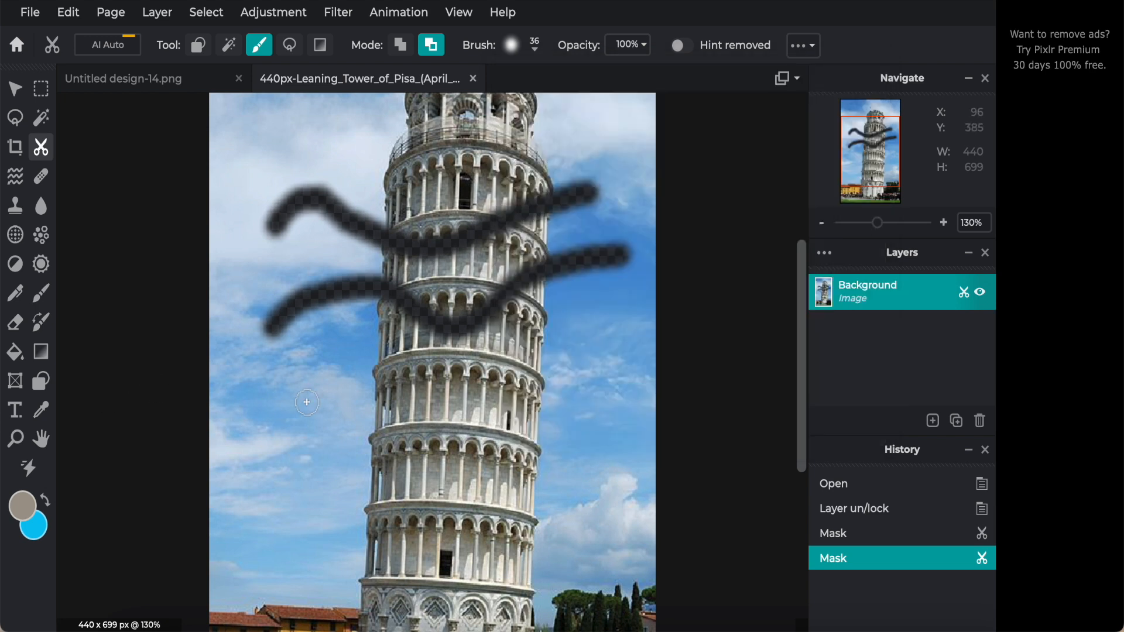
pyautogui.moveTo(283, 404)
pyautogui.mouseDown()
pyautogui.moveTo(328, 374)
pyautogui.moveTo(468, 424)
pyautogui.moveTo(562, 368)
pyautogui.moveTo(588, 340)
pyautogui.mouseUp()
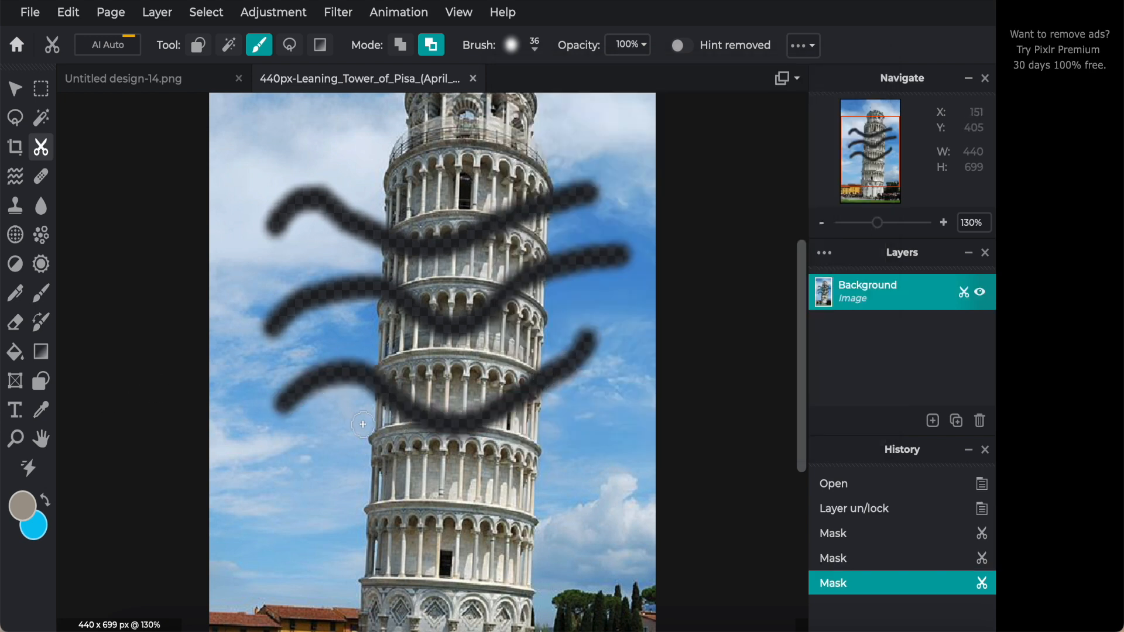
pyautogui.scroll(1, 272, 433)
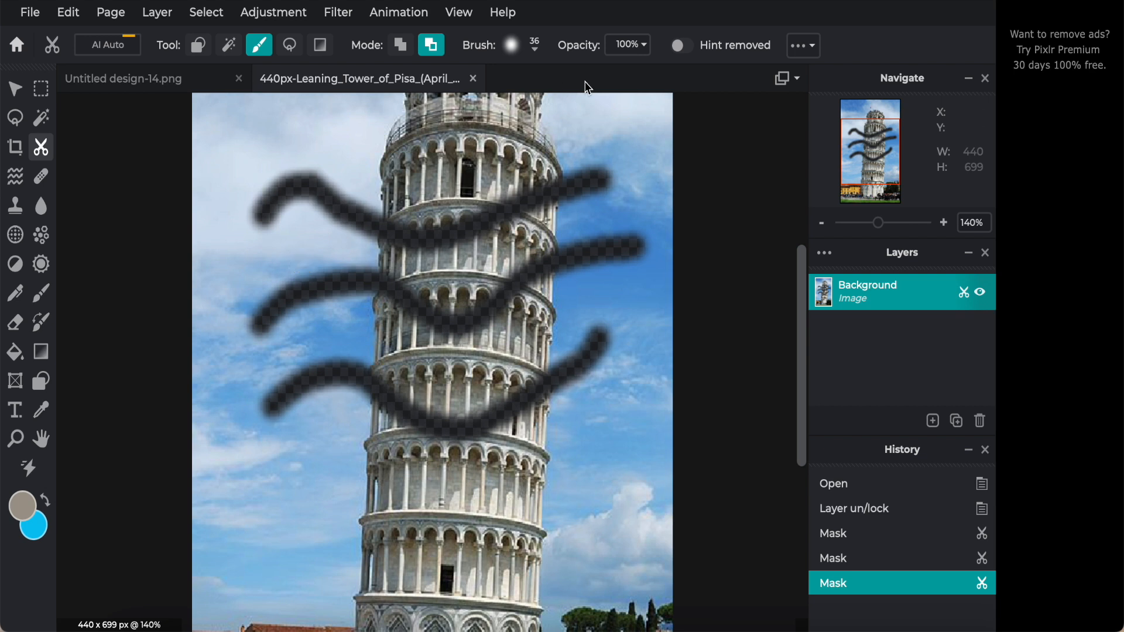
# Step: Reset the cutout brush angle to 0° and try the 100 px Basic Circular presets with 25% and 50% softness
pyautogui.click(536, 49)
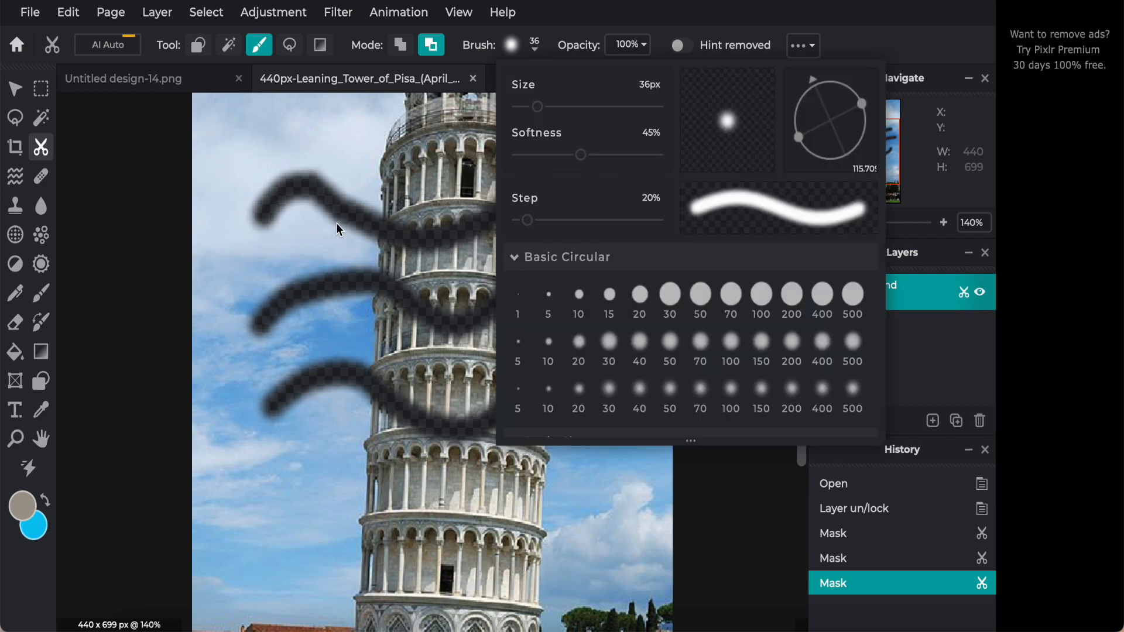
pyautogui.moveTo(815, 82)
pyautogui.mouseDown()
pyautogui.moveTo(847, 88)
pyautogui.moveTo(863, 123)
pyautogui.mouseUp()
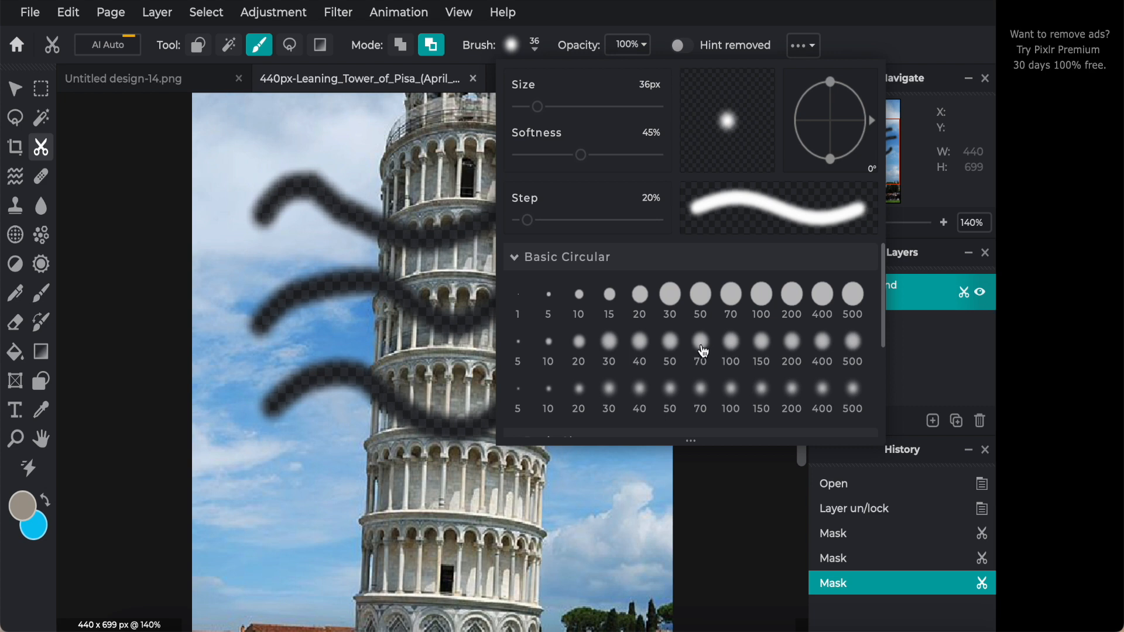
pyautogui.click(735, 353)
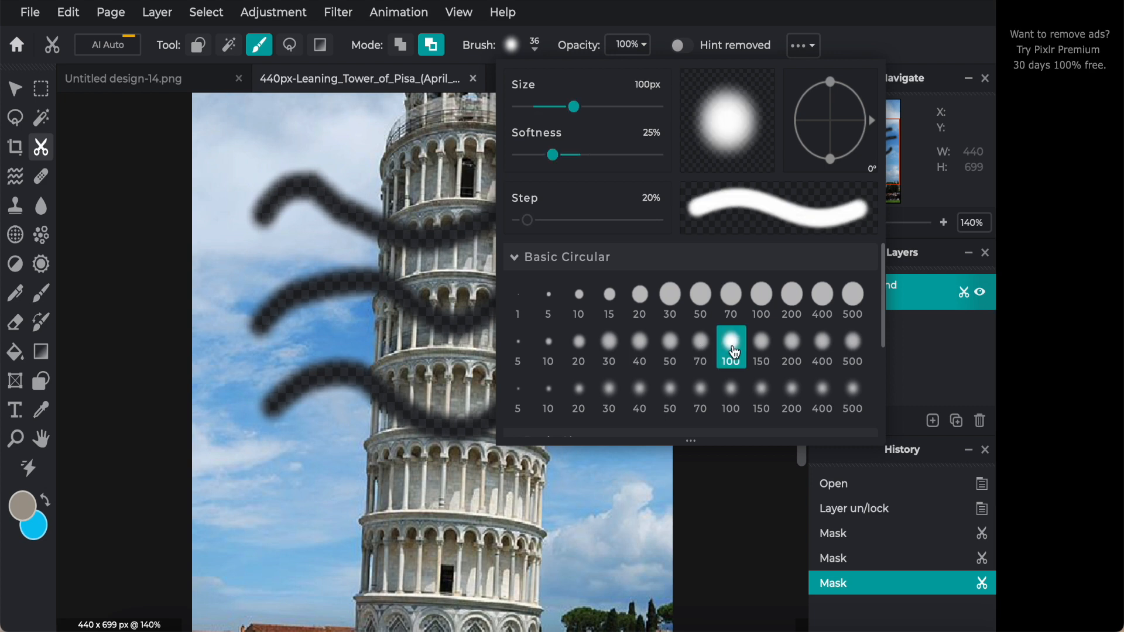
pyautogui.click(735, 403)
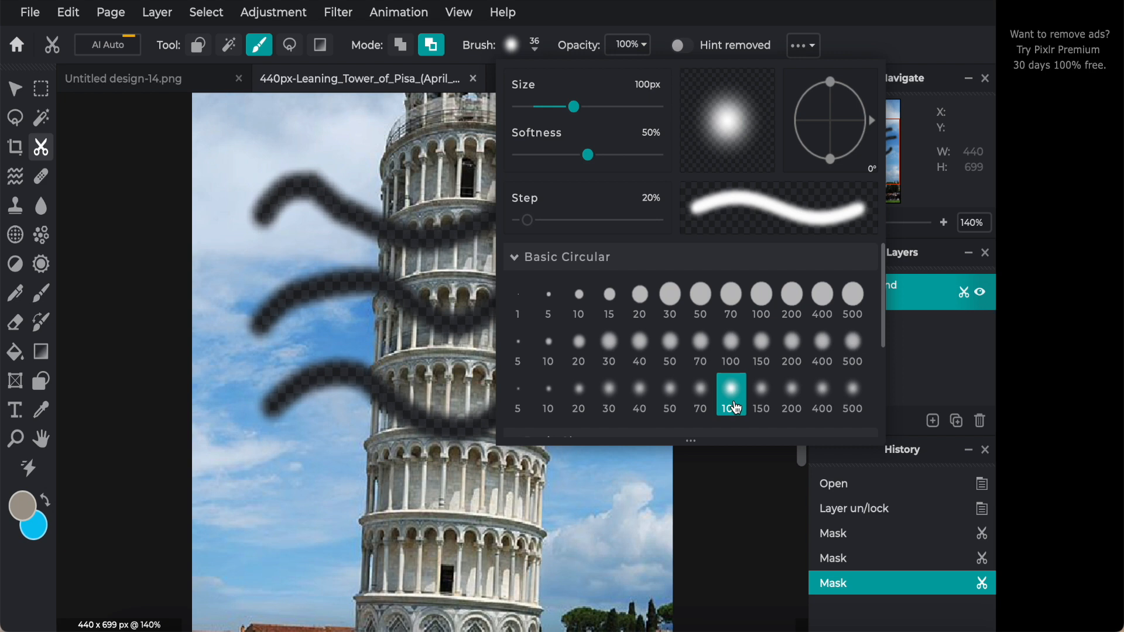
pyautogui.click(735, 346)
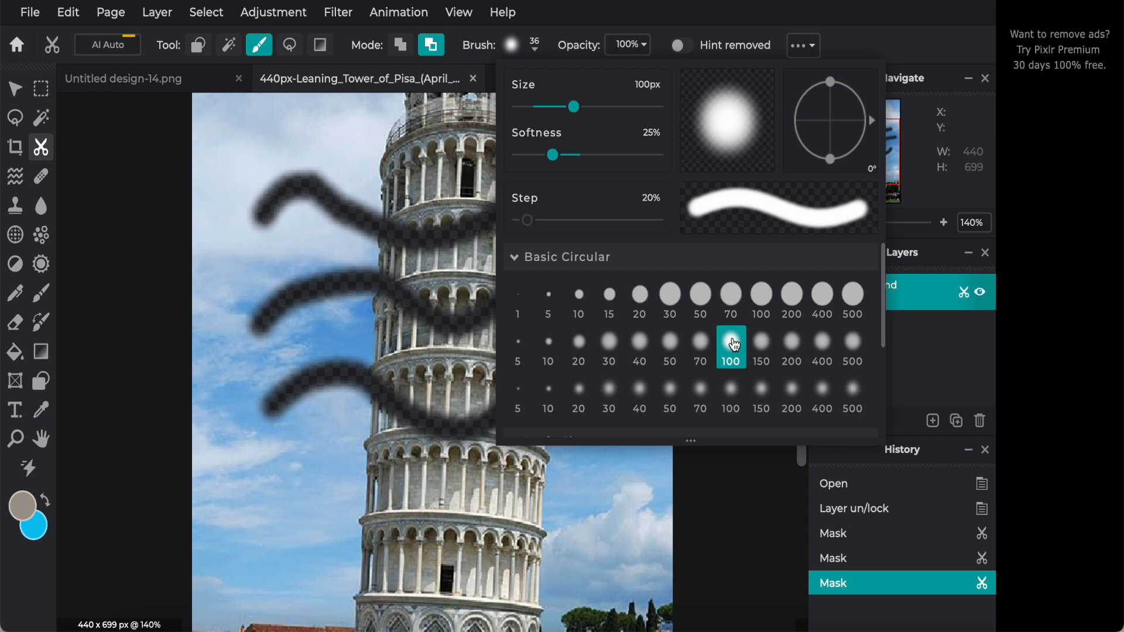
# Step: Try the 70 px hard-edged circular preset with softness raised to 39%, and switch back to the 100 px circular preset with 50% softness
pyautogui.click(735, 302)
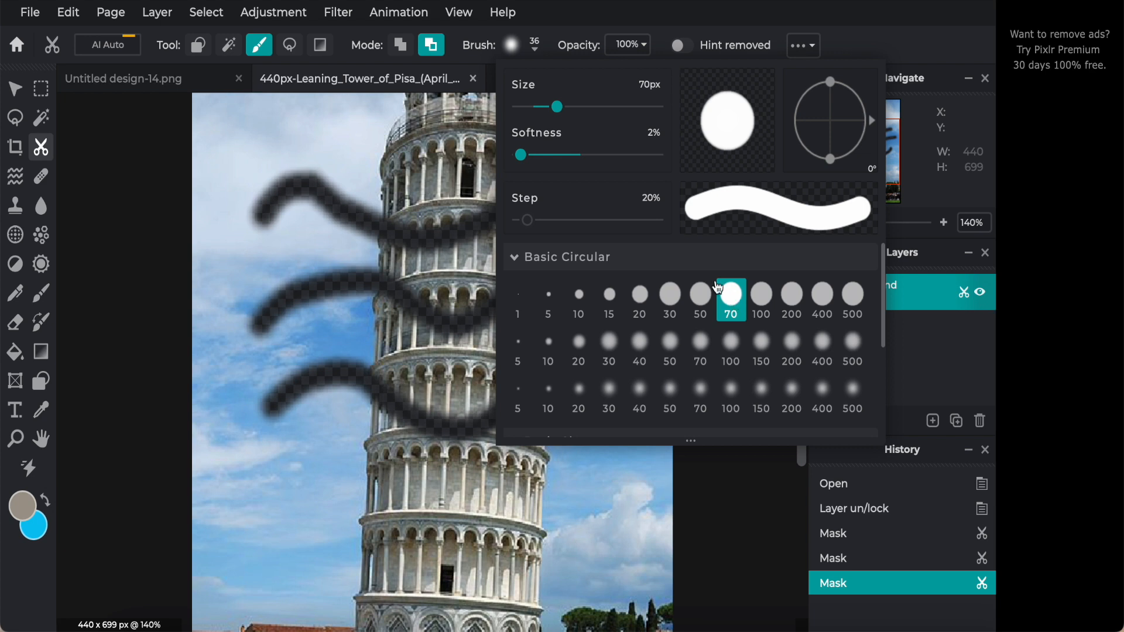
pyautogui.moveTo(521, 155)
pyautogui.mouseDown()
pyautogui.moveTo(606, 163)
pyautogui.moveTo(575, 168)
pyautogui.mouseUp()
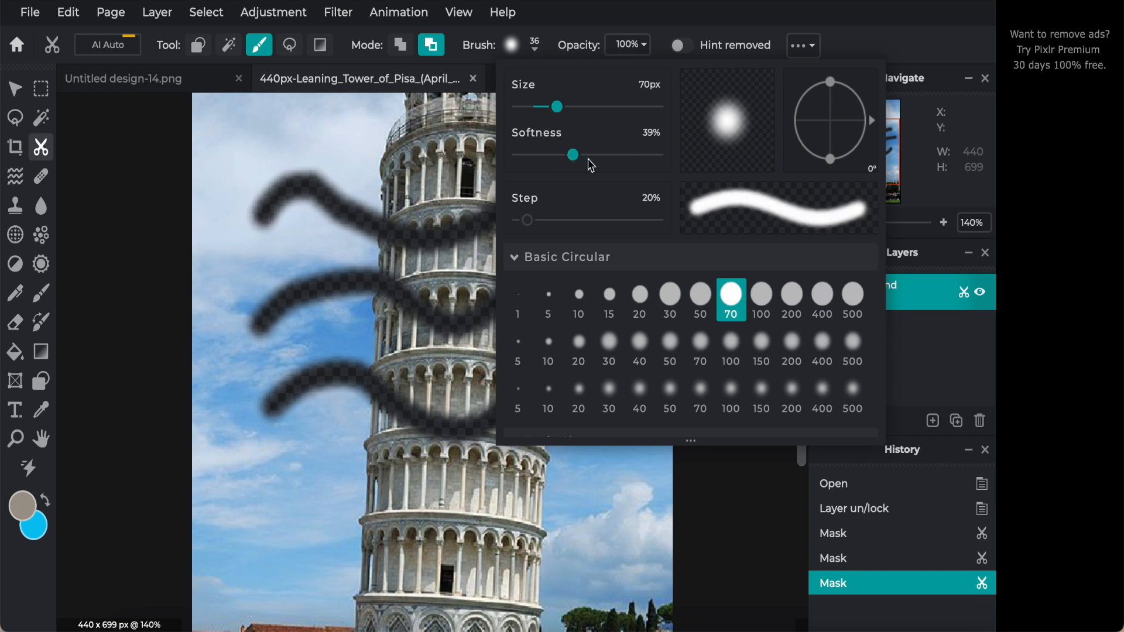
pyautogui.click(730, 349)
pyautogui.click(732, 397)
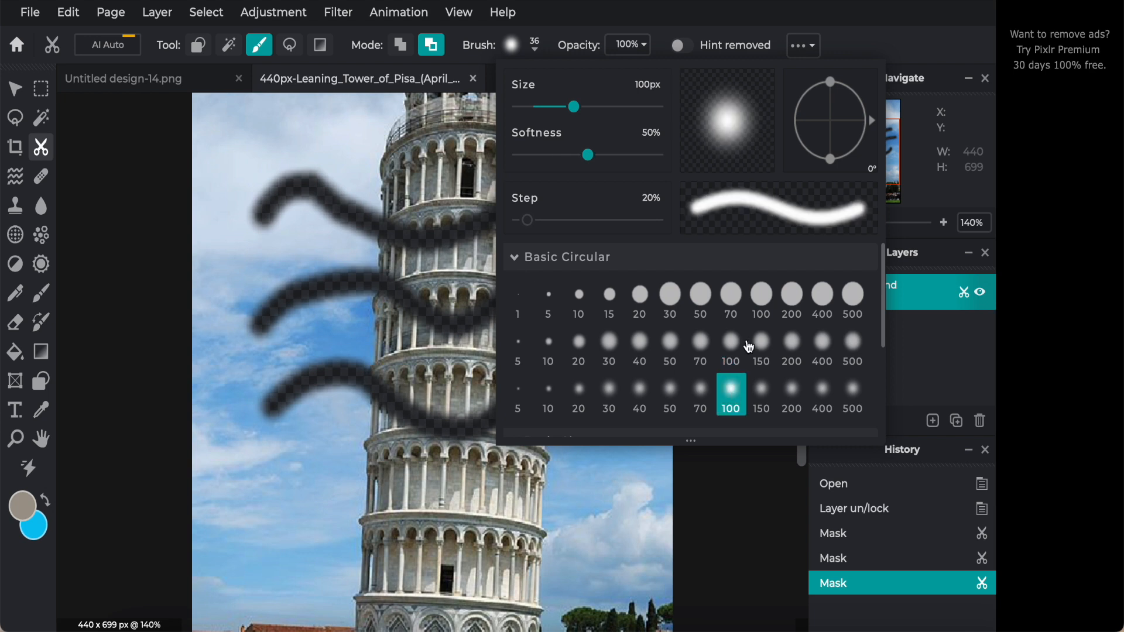
# Step: Try Basic Shapes brush presets: the 30 px square, the 100 px four-pointed star, two soft 100 px sparkles and the 100 px pentagon
pyautogui.scroll(-3, 810, 357)
pyautogui.scroll(-1, 810, 356)
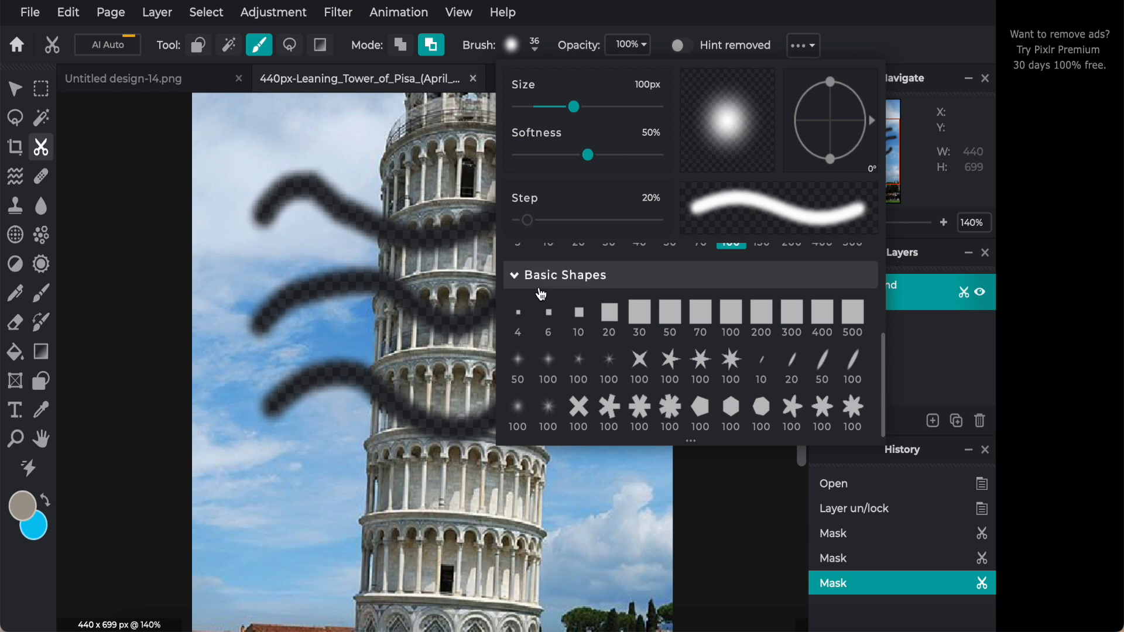
pyautogui.click(642, 315)
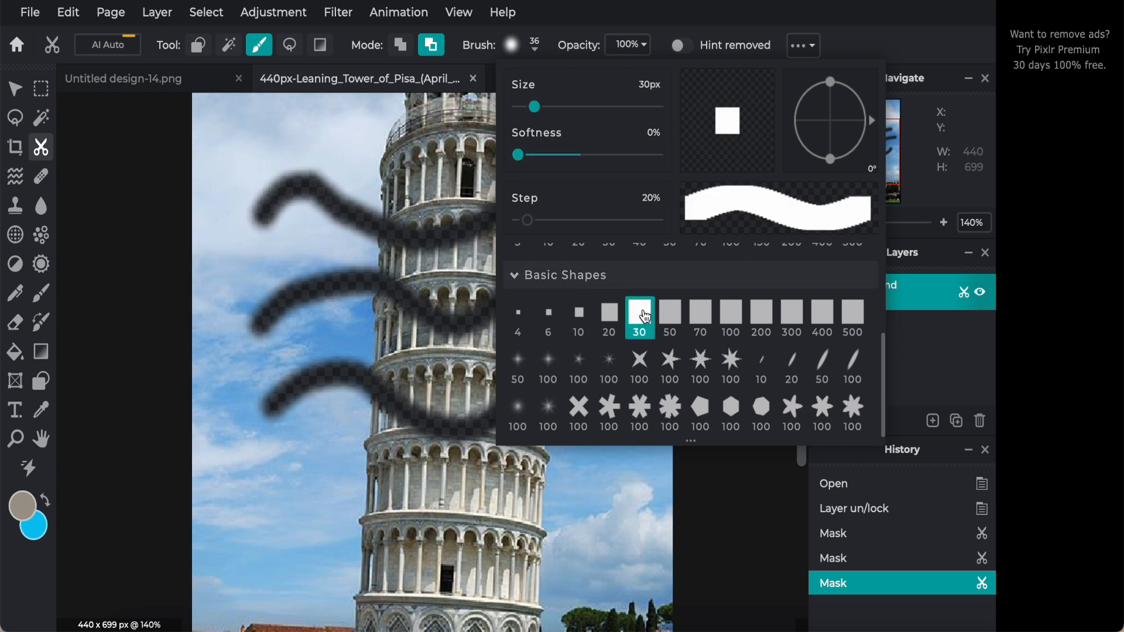
pyautogui.click(643, 366)
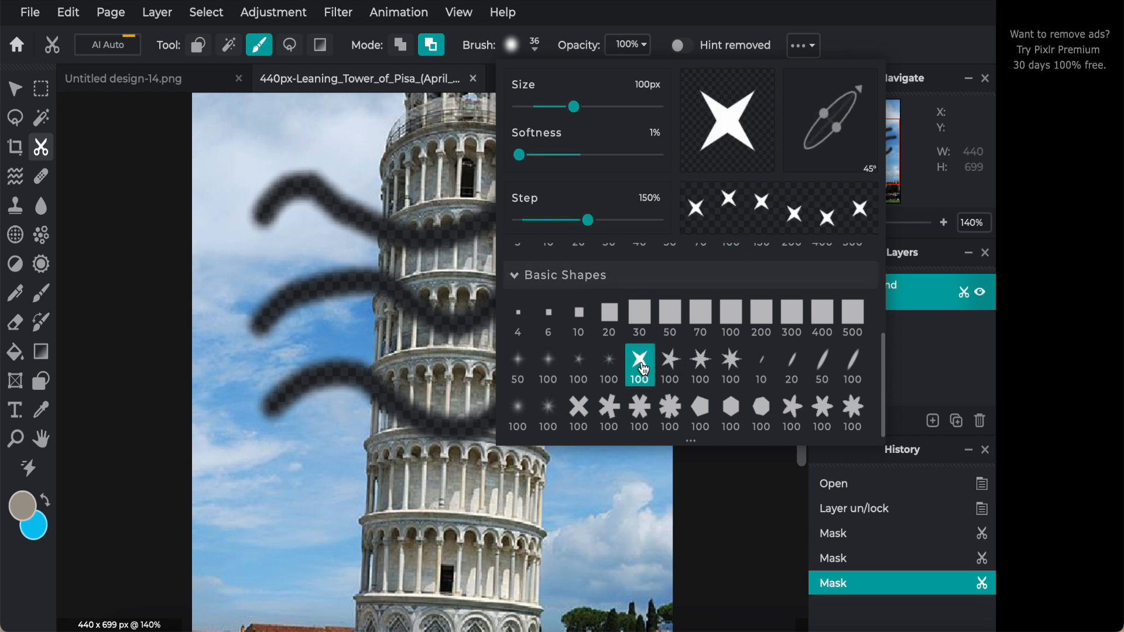
pyautogui.click(611, 366)
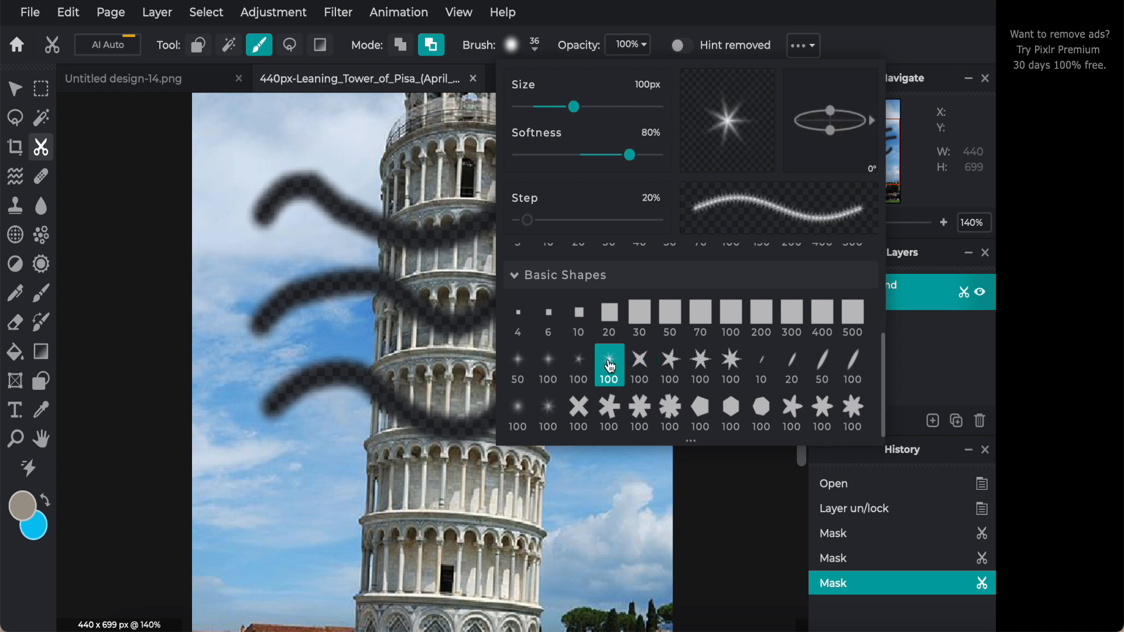
pyautogui.click(578, 369)
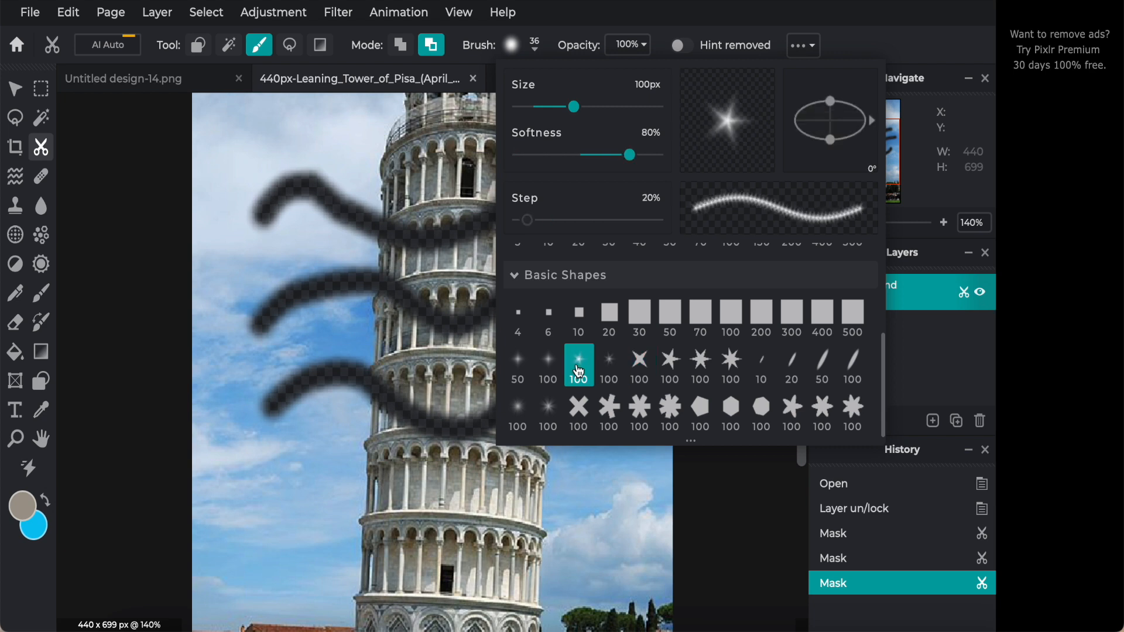
pyautogui.click(705, 414)
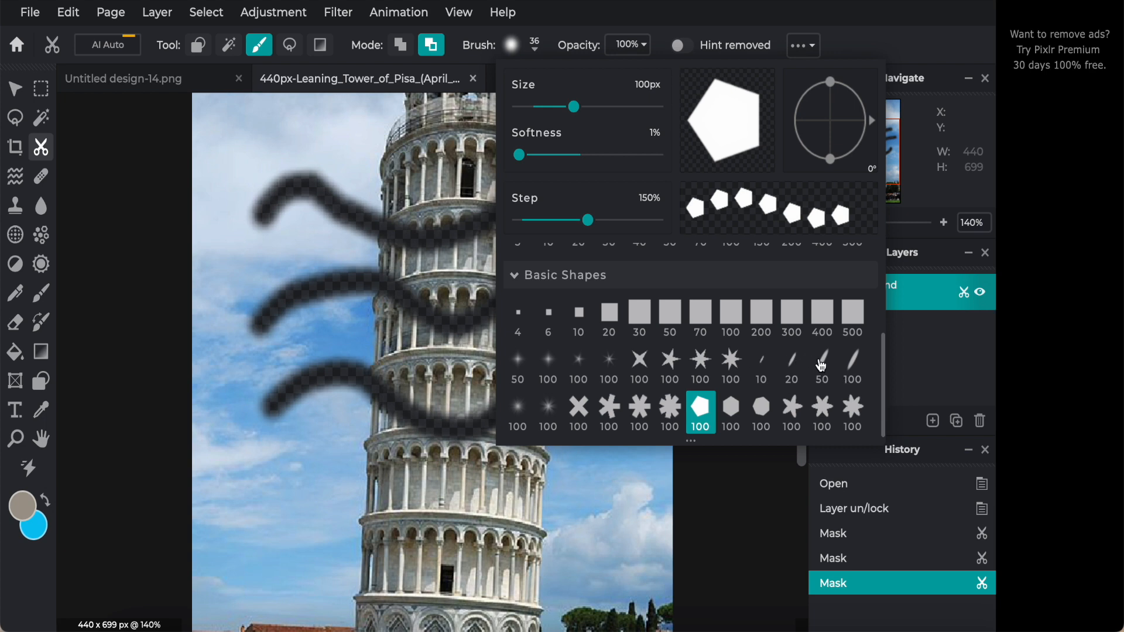
# Step: Choose the 50 px slanted ellipse preset for the cutout brush and set its angle to 45°
pyautogui.click(821, 366)
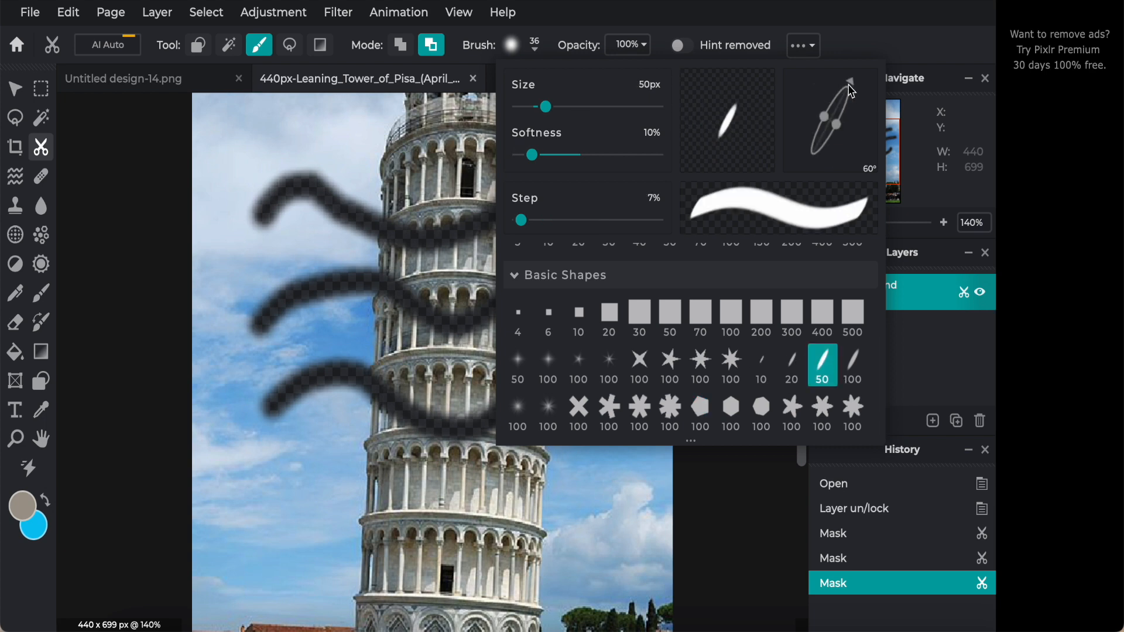
pyautogui.moveTo(851, 82)
pyautogui.mouseDown()
pyautogui.moveTo(866, 128)
pyautogui.moveTo(809, 146)
pyautogui.moveTo(800, 132)
pyautogui.moveTo(819, 154)
pyautogui.moveTo(800, 118)
pyautogui.moveTo(859, 131)
pyautogui.moveTo(855, 106)
pyautogui.mouseUp()
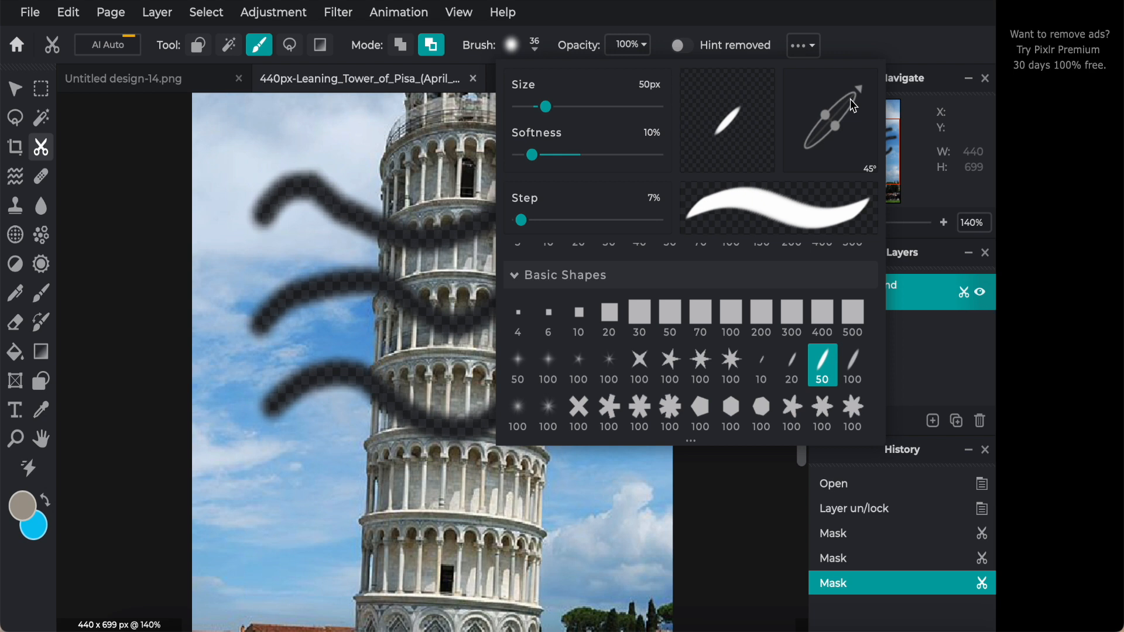
pyautogui.click(138, 165)
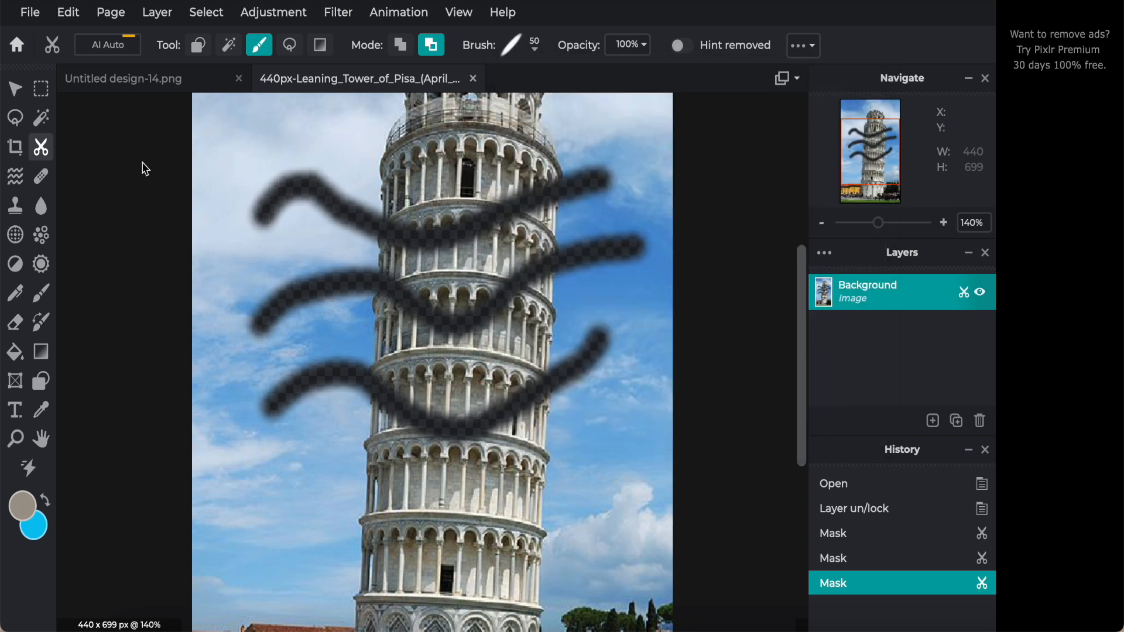
# Step: Set the cutout to the lasso mask, then compare by clearing a freeform Lasso selection beside the tower and undoing both the clear and the selection
pyautogui.click(291, 47)
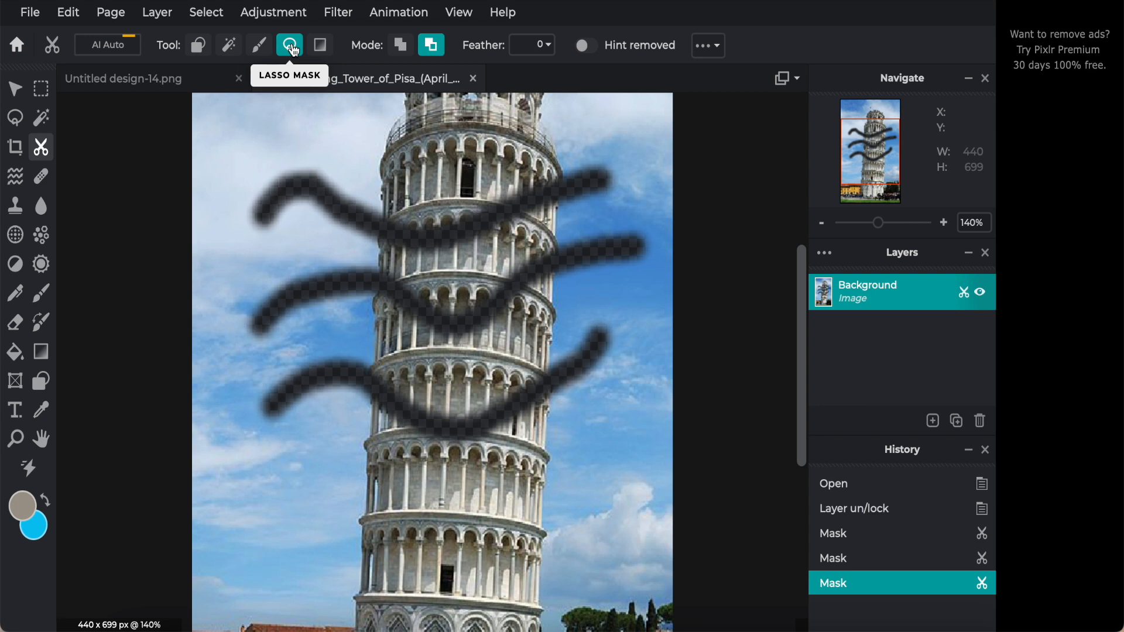
pyautogui.click(16, 118)
pyautogui.moveTo(219, 208)
pyautogui.mouseDown()
pyautogui.moveTo(219, 243)
pyautogui.moveTo(317, 310)
pyautogui.moveTo(378, 261)
pyautogui.moveTo(341, 144)
pyautogui.moveTo(290, 210)
pyautogui.moveTo(250, 227)
pyautogui.moveTo(240, 163)
pyautogui.moveTo(217, 209)
pyautogui.mouseUp()
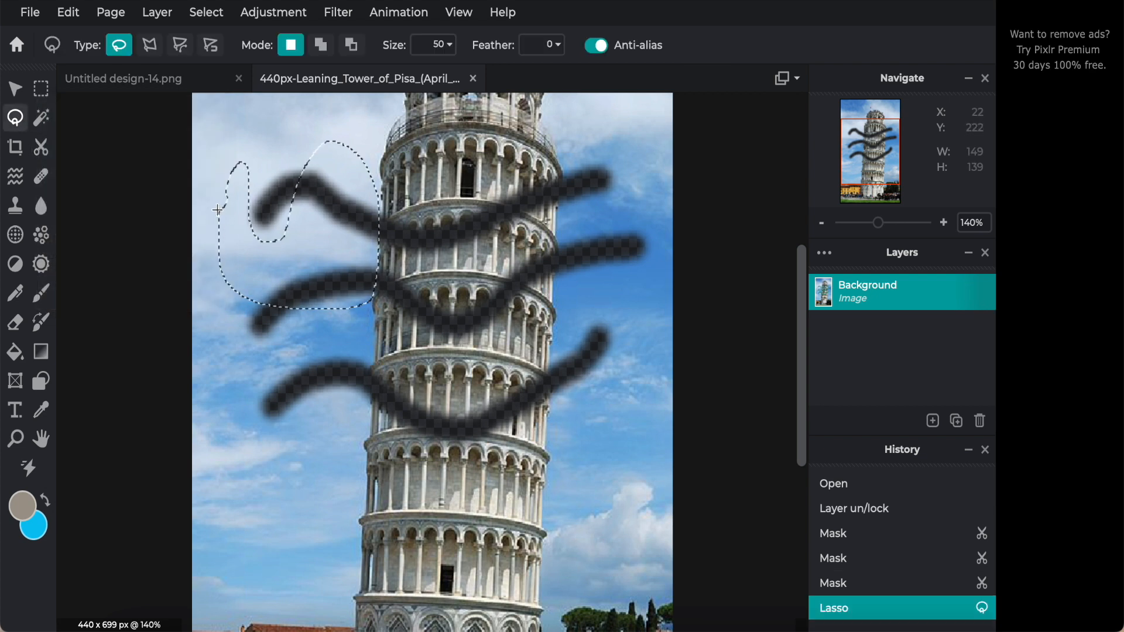
pyautogui.press('Delete')
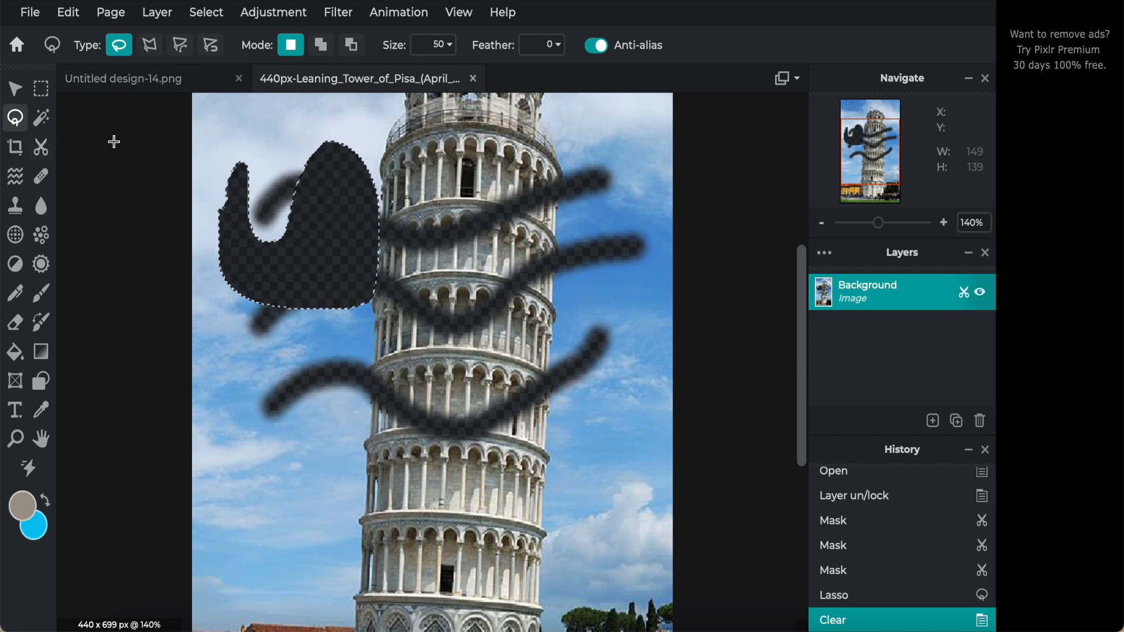
pyautogui.hotkey('ctrl', 'z')
pyautogui.hotkey('ctrl', 'z')
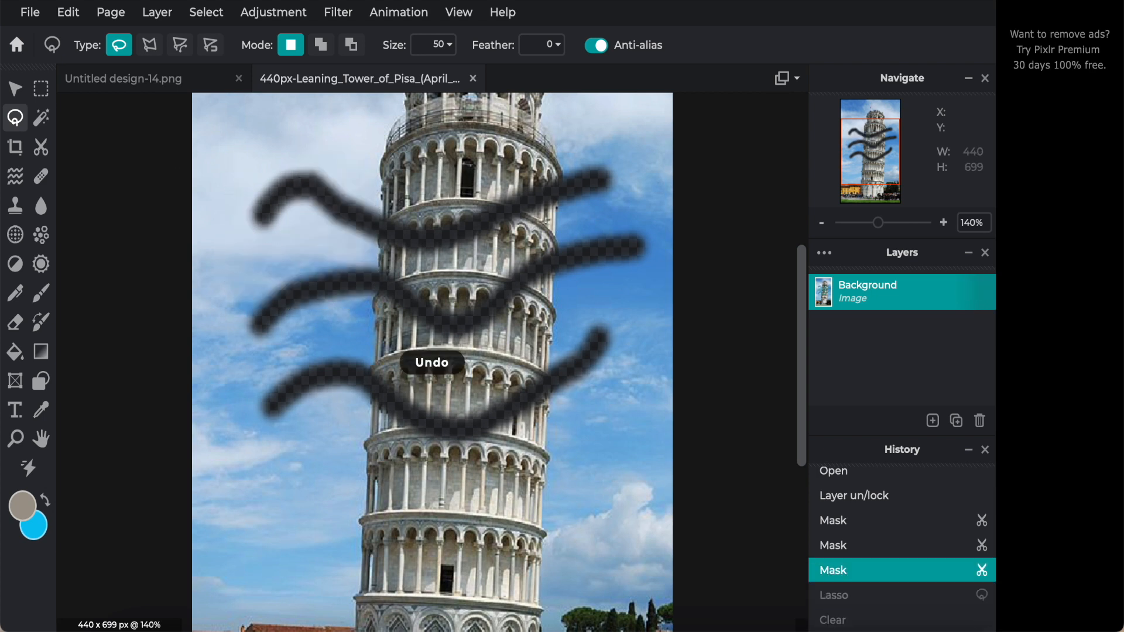
# Step: Cut out a freeform area of sky left of the tower with the lasso mask, and turn Hint removed on and off again
pyautogui.click(41, 147)
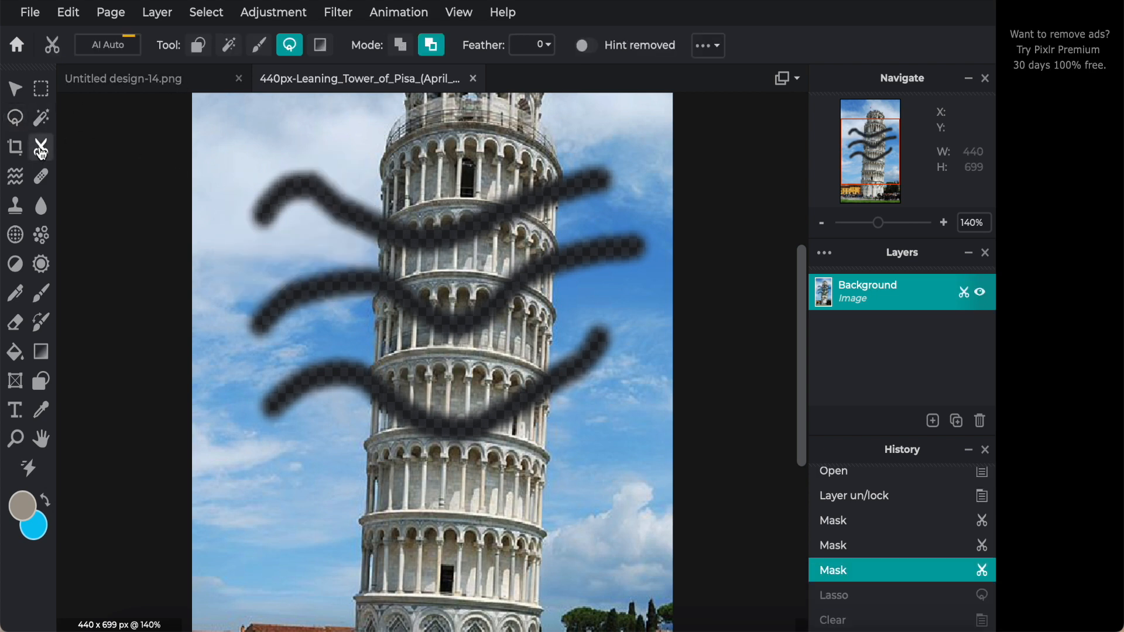
pyautogui.moveTo(223, 194)
pyautogui.mouseDown()
pyautogui.moveTo(252, 263)
pyautogui.moveTo(356, 269)
pyautogui.moveTo(341, 186)
pyautogui.moveTo(302, 222)
pyautogui.moveTo(246, 145)
pyautogui.moveTo(225, 190)
pyautogui.mouseUp()
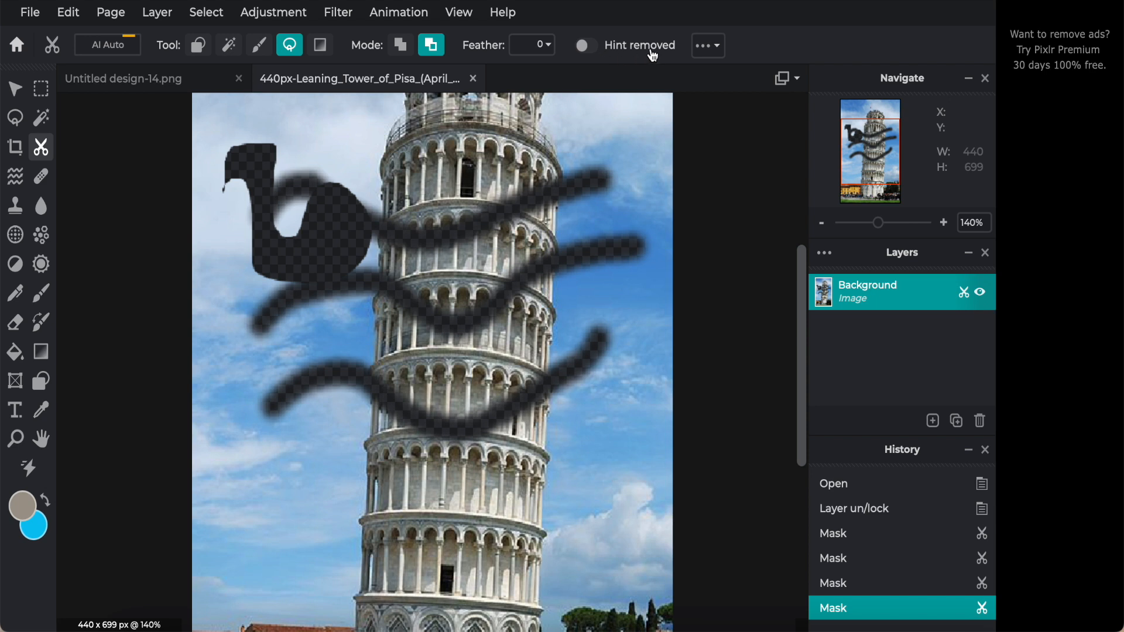
pyautogui.click(586, 47)
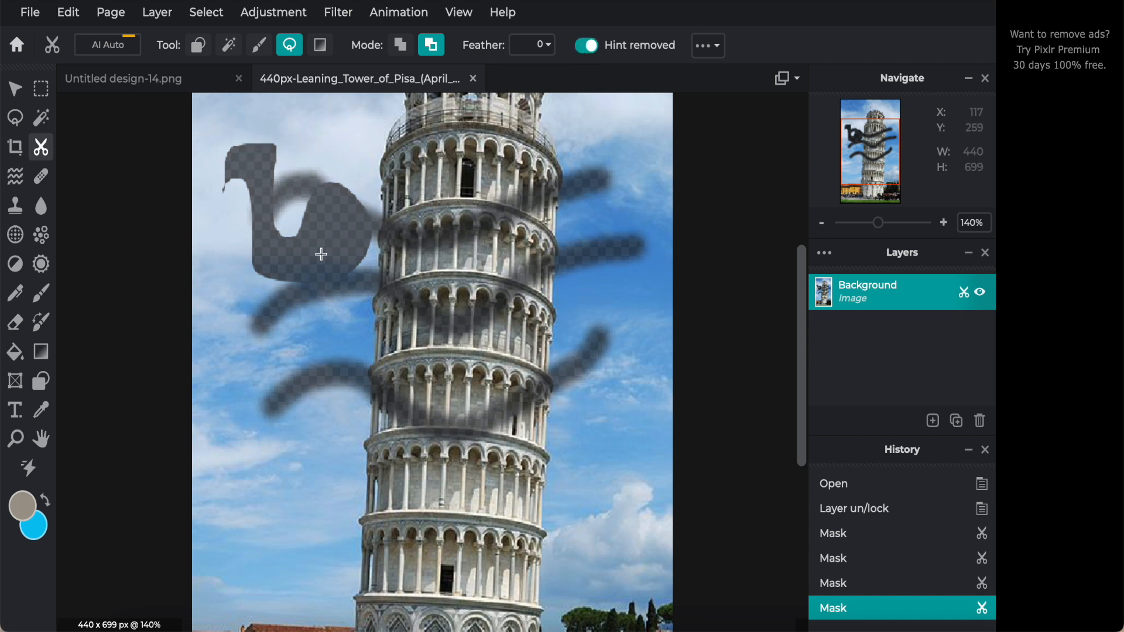
pyautogui.click(582, 50)
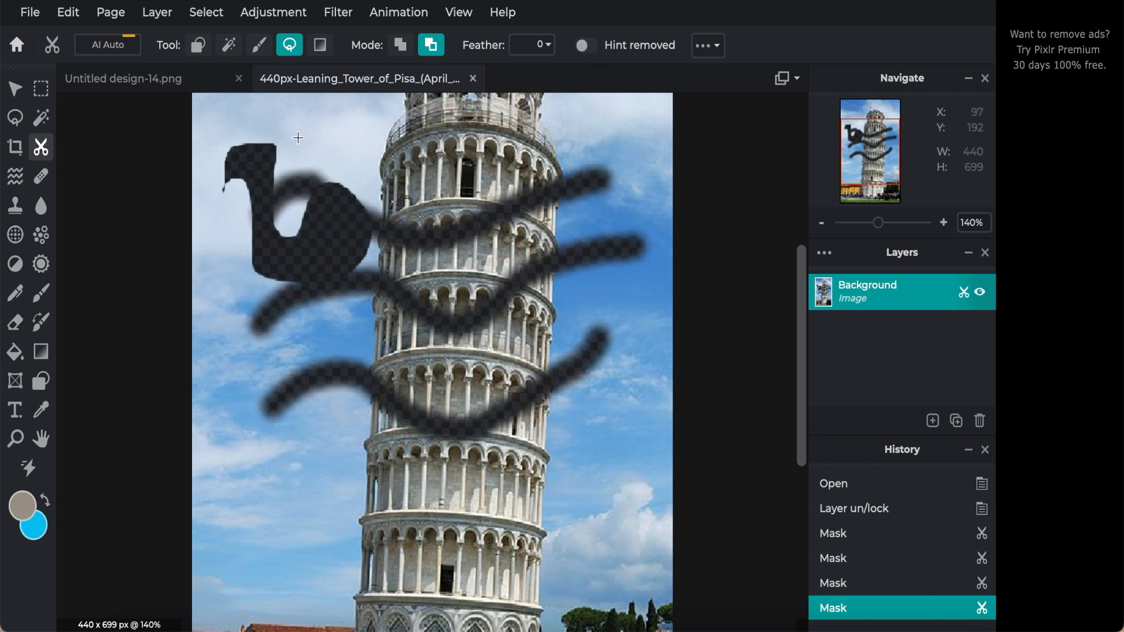
# Step: Switch the cutout to the linear gradient mask and undo all four existing mask cutouts on the photo
pyautogui.click(320, 48)
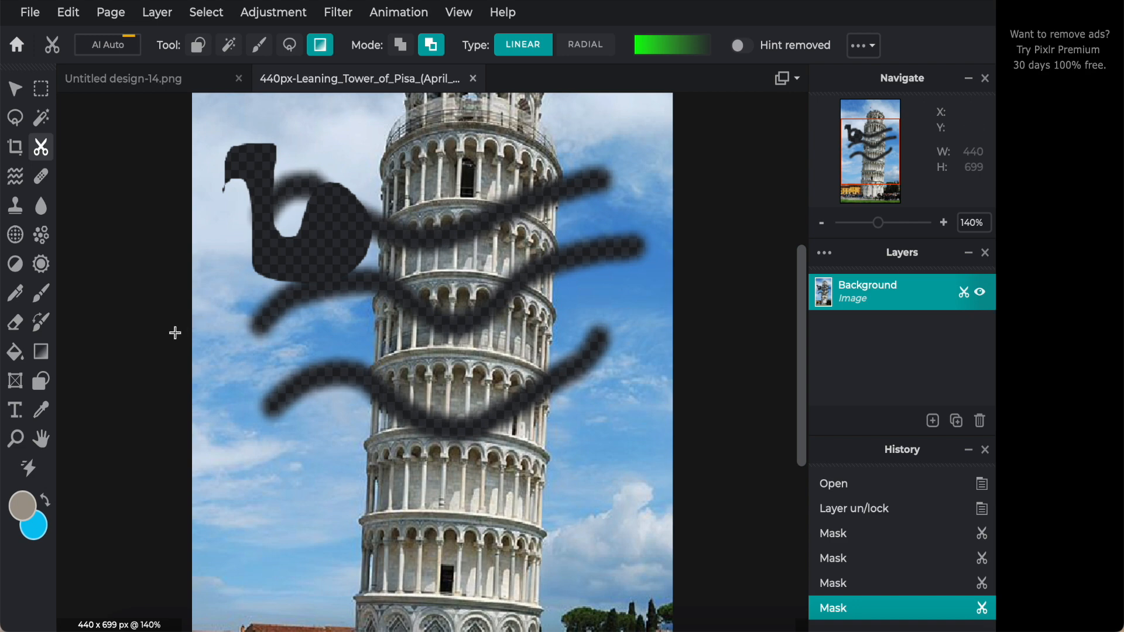
pyautogui.scroll(-1, 175, 333)
pyautogui.scroll(-2, 175, 333)
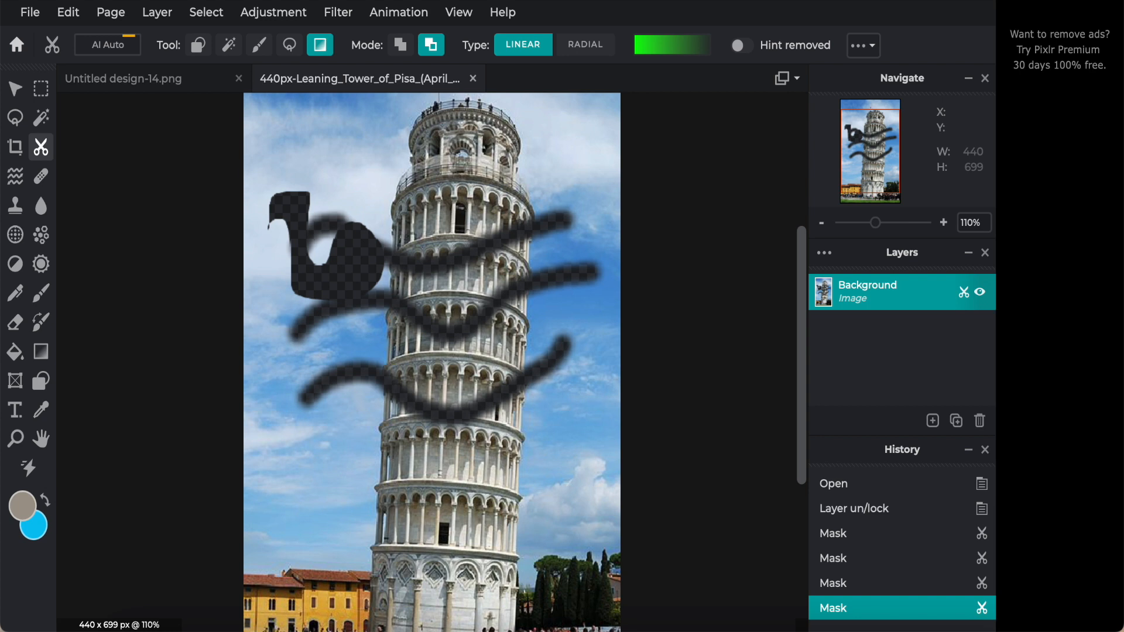
pyautogui.scroll(-1, 432, 362)
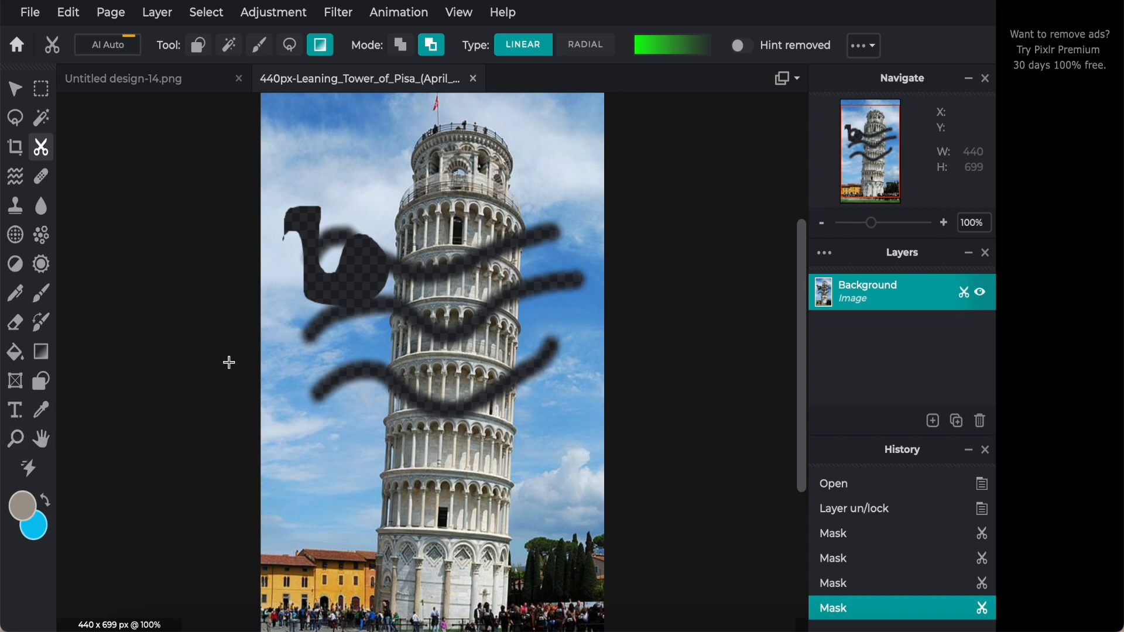
pyautogui.hotkey('ctrl', 'z')
pyautogui.hotkey('ctrl', 'z')
pyautogui.hotkey('ctrl', 'z')
pyautogui.hotkey('ctrl', 'z')
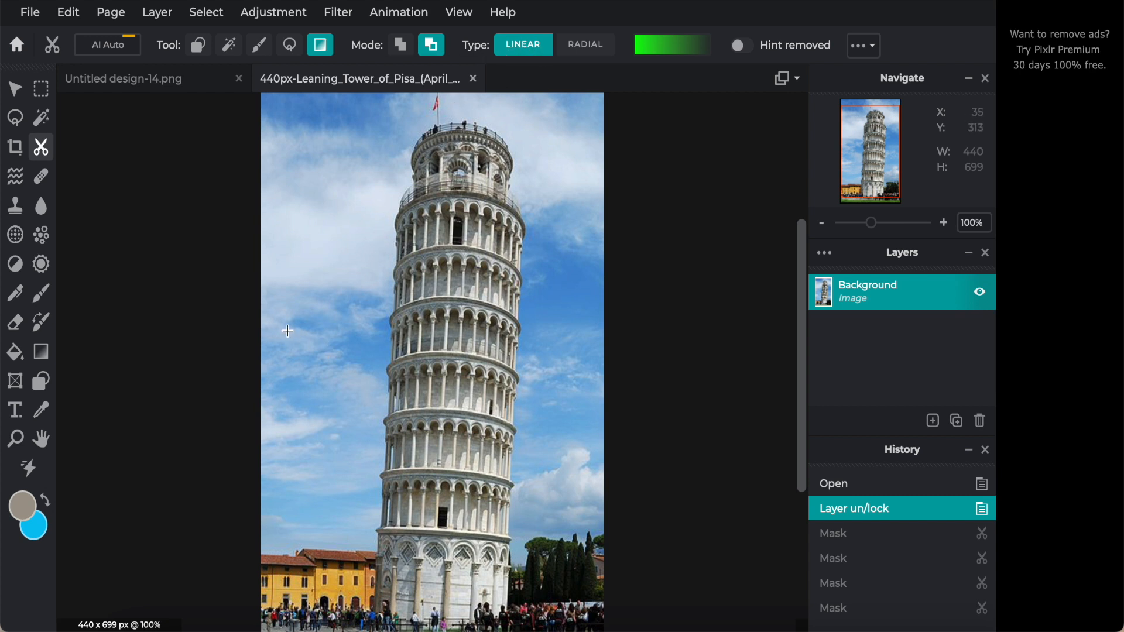
# Step: Fade the photo from left to right with a linear gradient mask about 340 px long, and add Untitled design-27.png as an image layer
pyautogui.moveTo(287, 330); pyautogui.dragTo(554, 331)
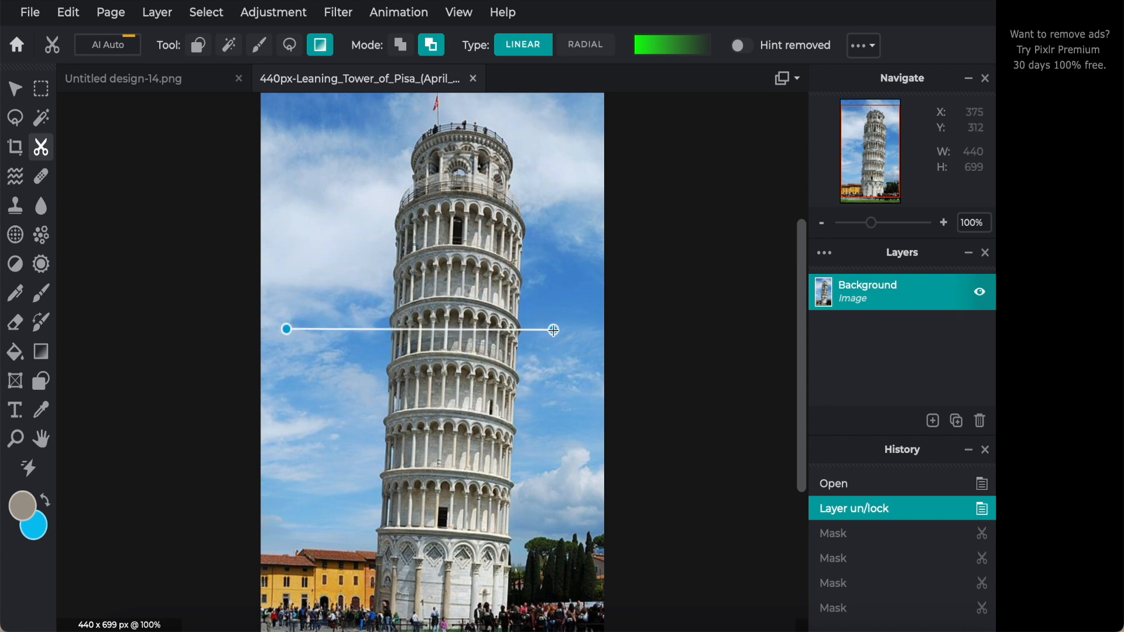
pyautogui.moveTo(553, 330); pyautogui.dragTo(554, 331)
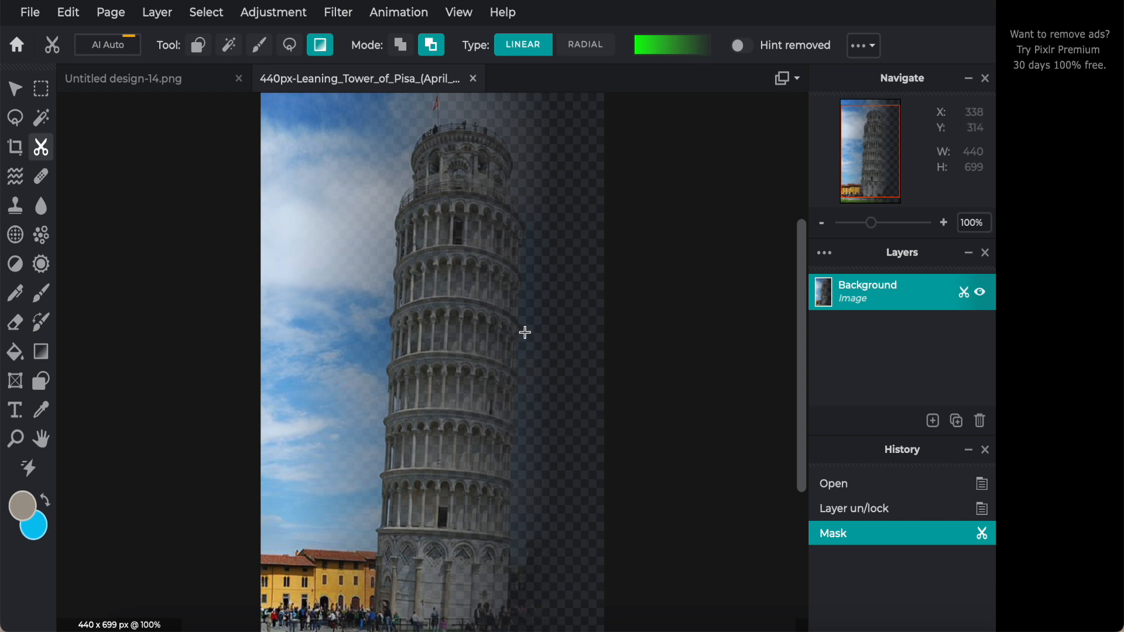
pyautogui.click(933, 422)
pyautogui.click(933, 423)
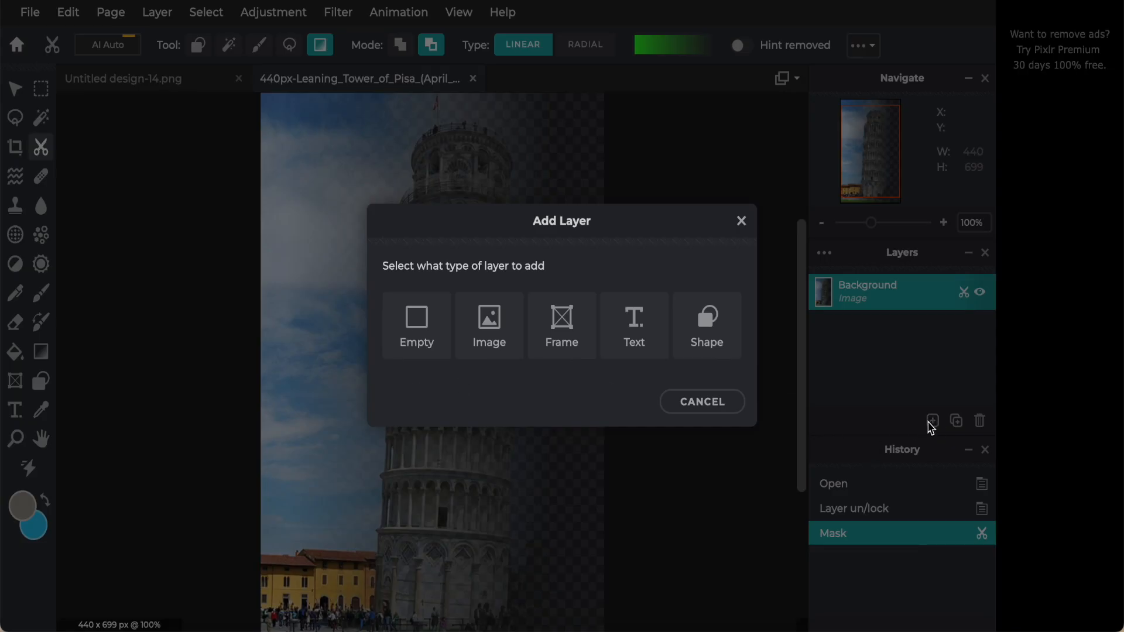
pyautogui.click(485, 323)
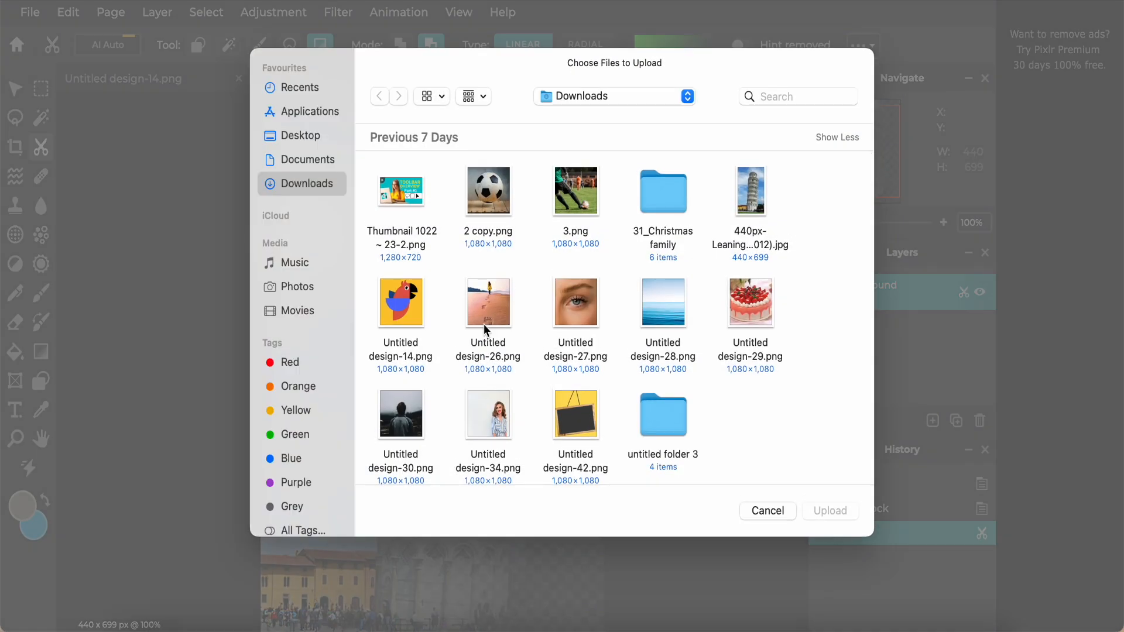
pyautogui.click(569, 320)
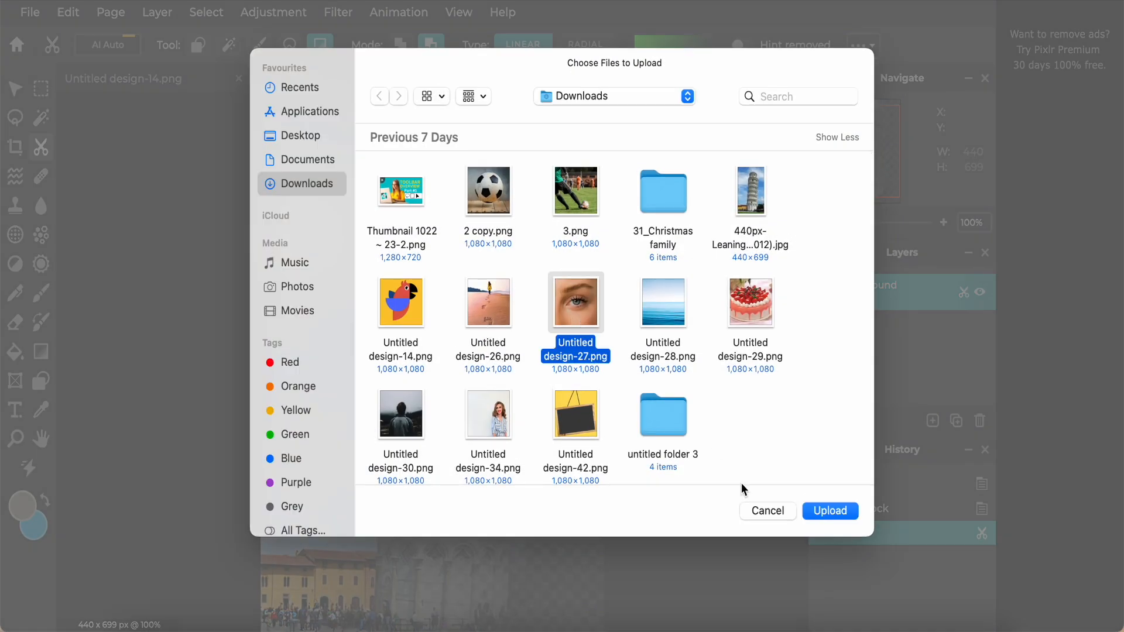
pyautogui.click(829, 511)
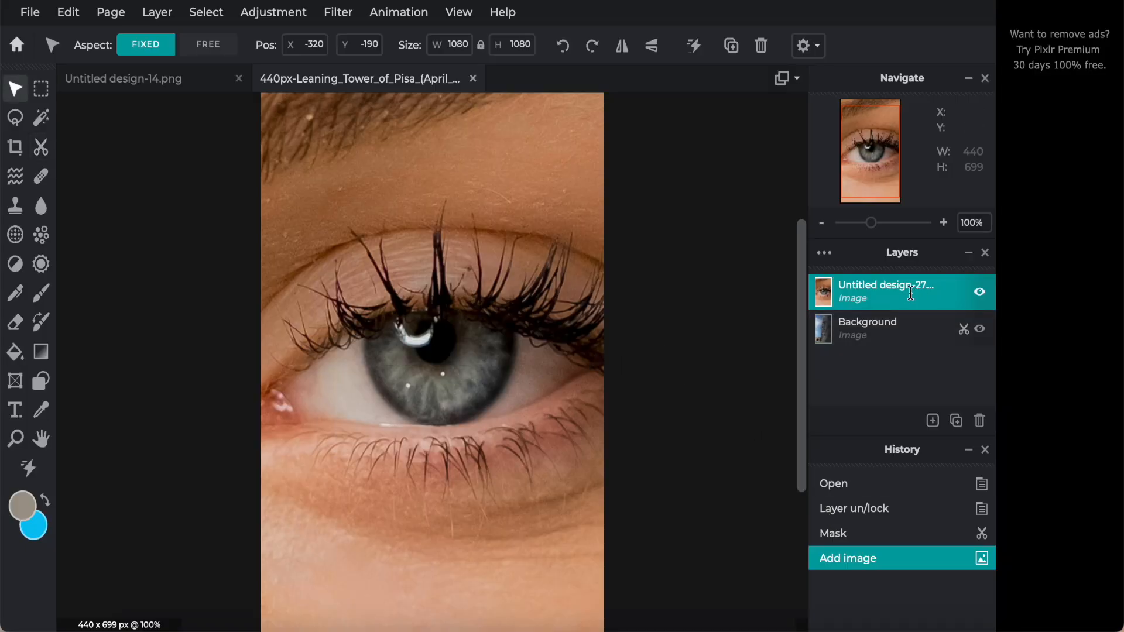
# Step: Move the eye image layer below the masked Background layer and reselect Background
pyautogui.moveTo(911, 294); pyautogui.dragTo(920, 340)
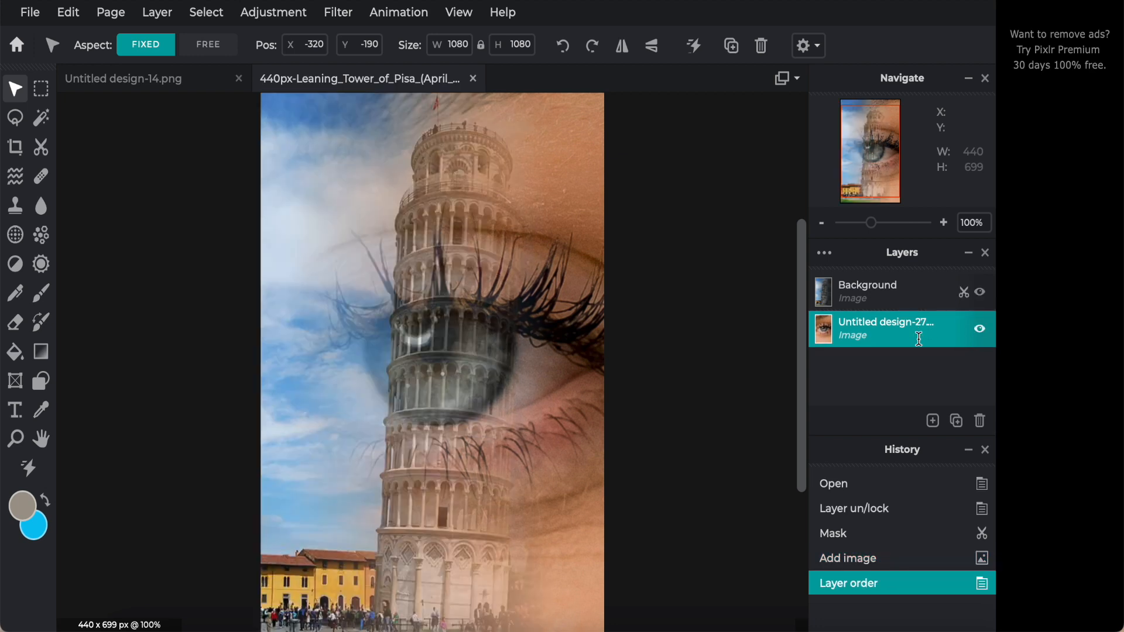
pyautogui.click(909, 297)
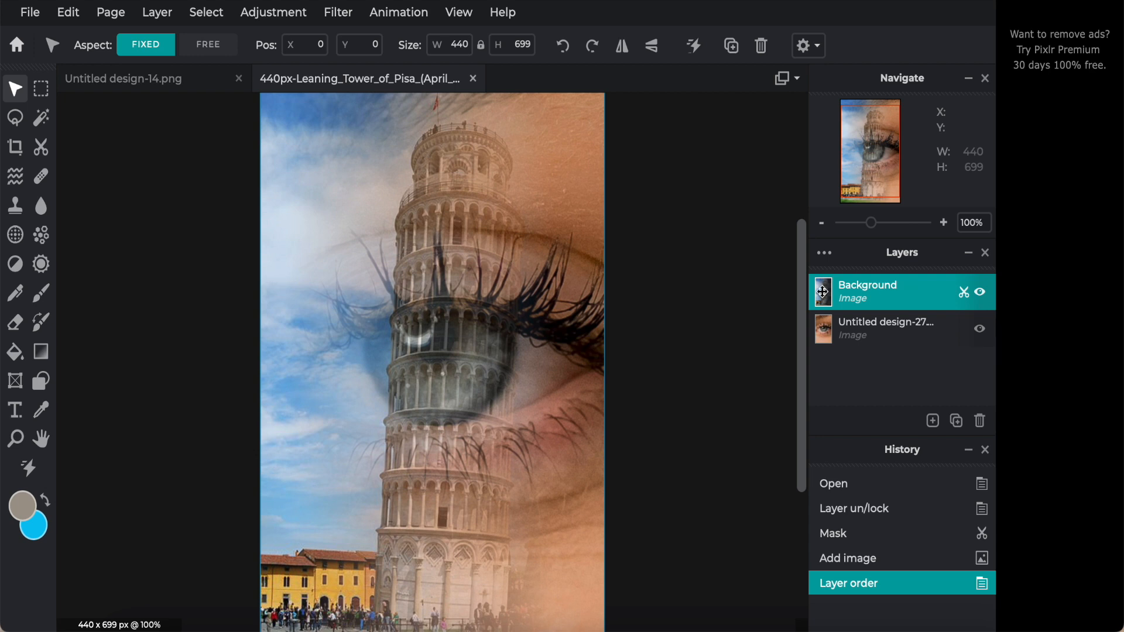
pyautogui.click(721, 305)
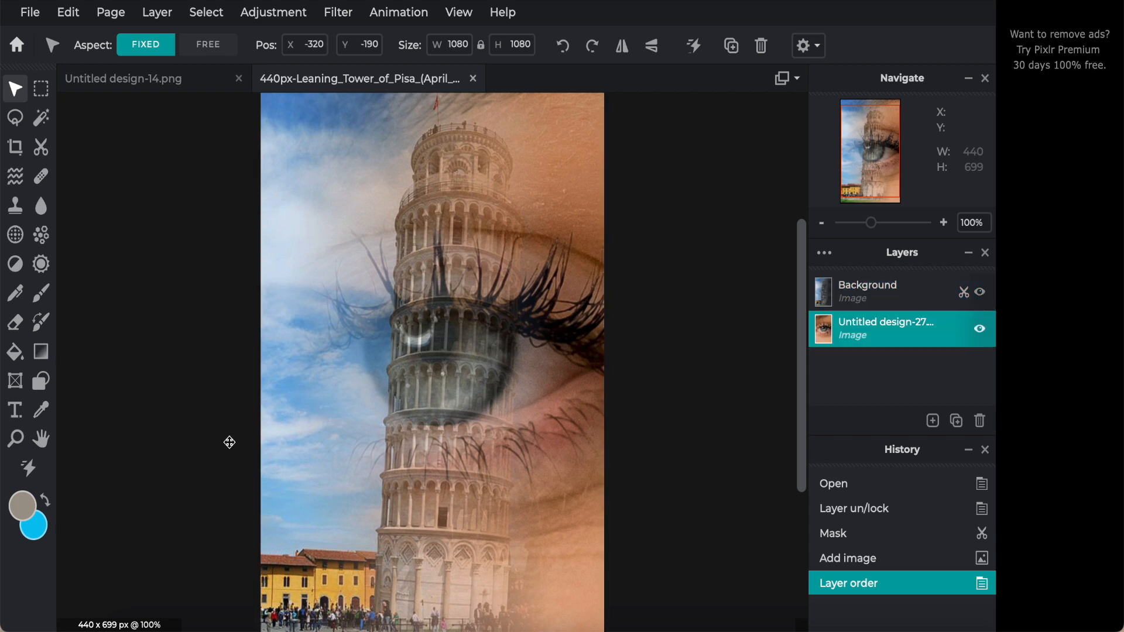
pyautogui.click(886, 294)
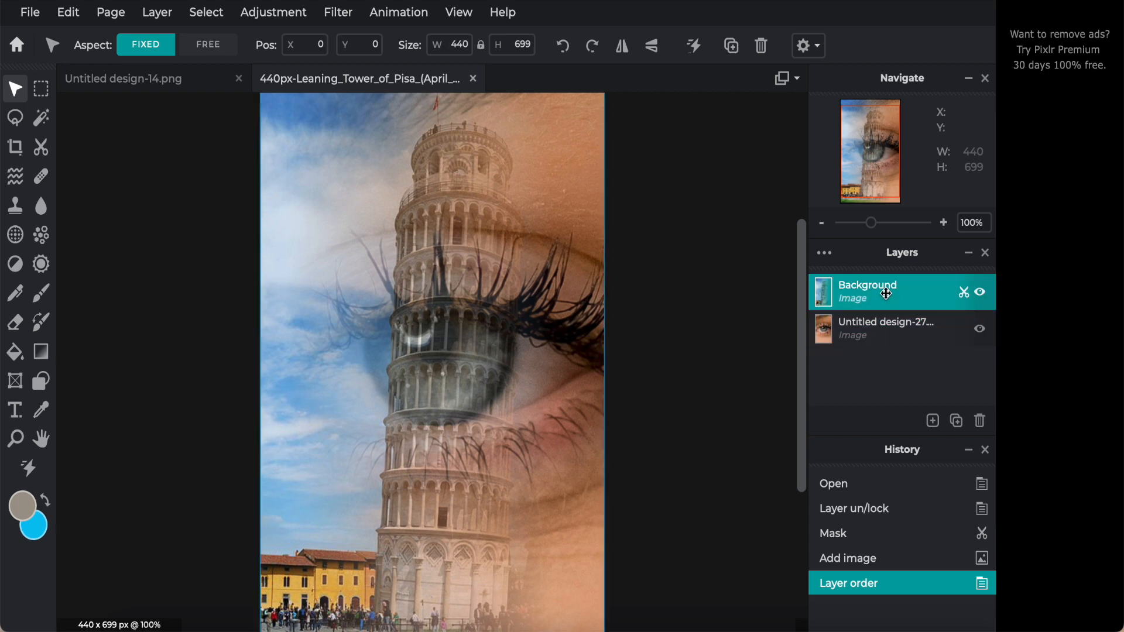
# Step: Undo the layer reordering, the added eye image and the linear gradient mask
pyautogui.hotkey('ctrl', 'z')
pyautogui.hotkey('ctrl', 'z')
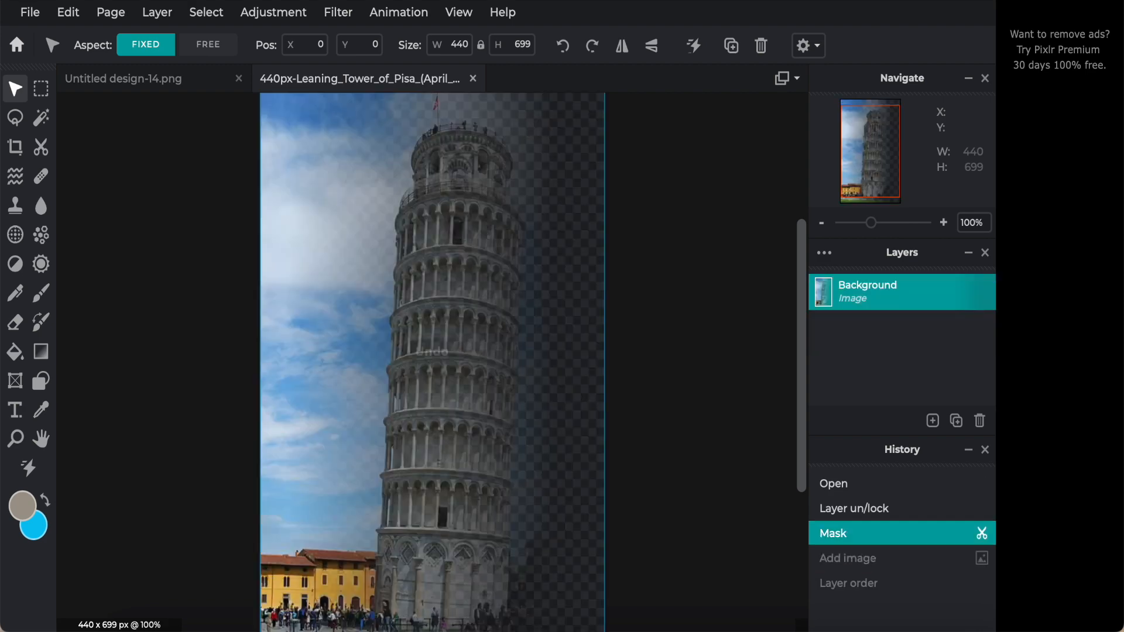
pyautogui.hotkey('ctrl', 'z')
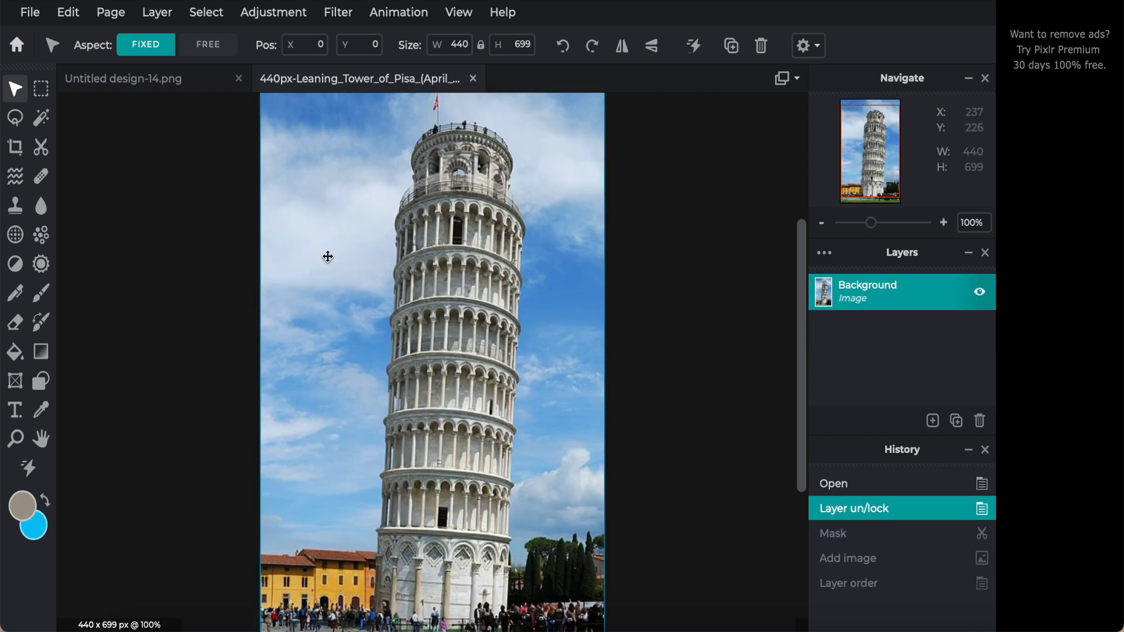
# Step: Fade the tower upward from its base with the Cutout tool's linear gradient mask, and undo that mask
pyautogui.click(41, 149)
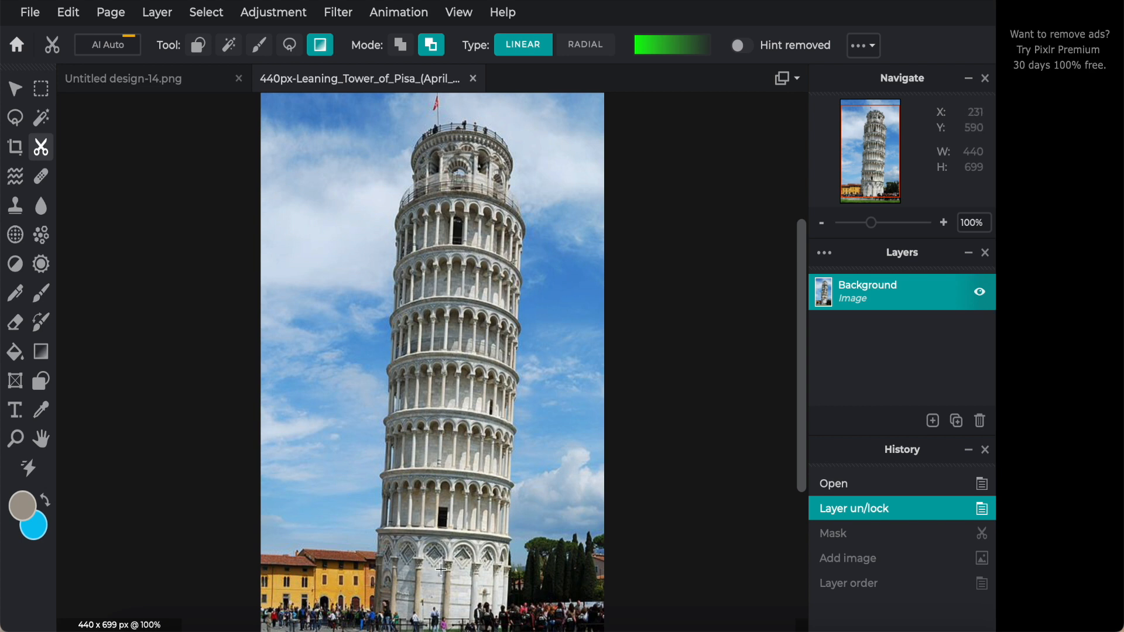
pyautogui.moveTo(443, 568); pyautogui.dragTo(439, 196)
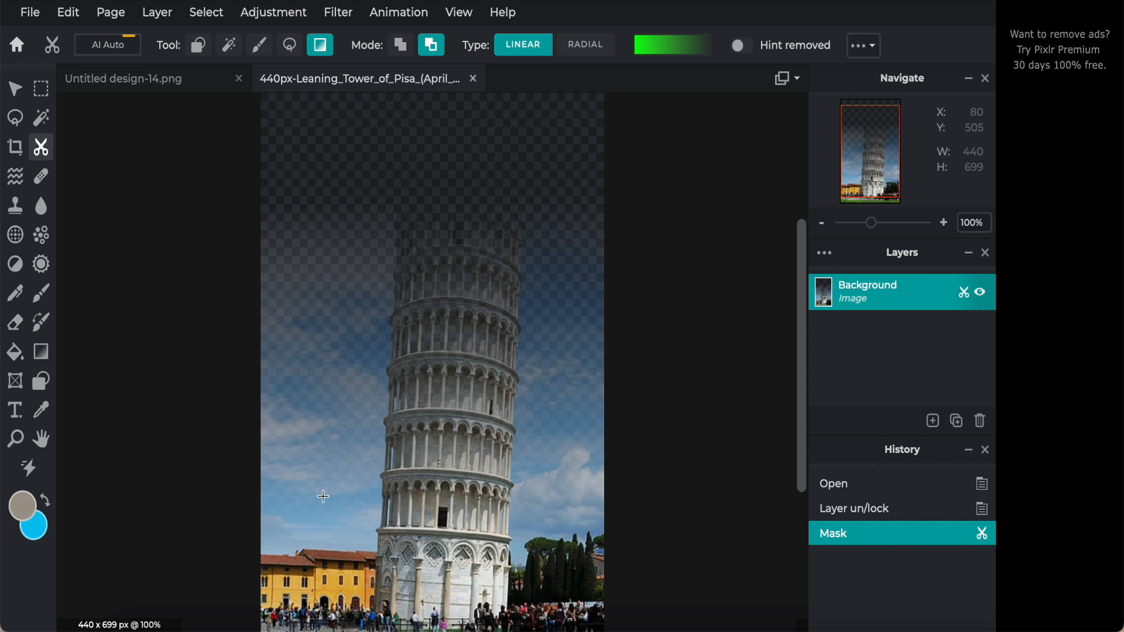
pyautogui.hotkey('ctrl', 'z')
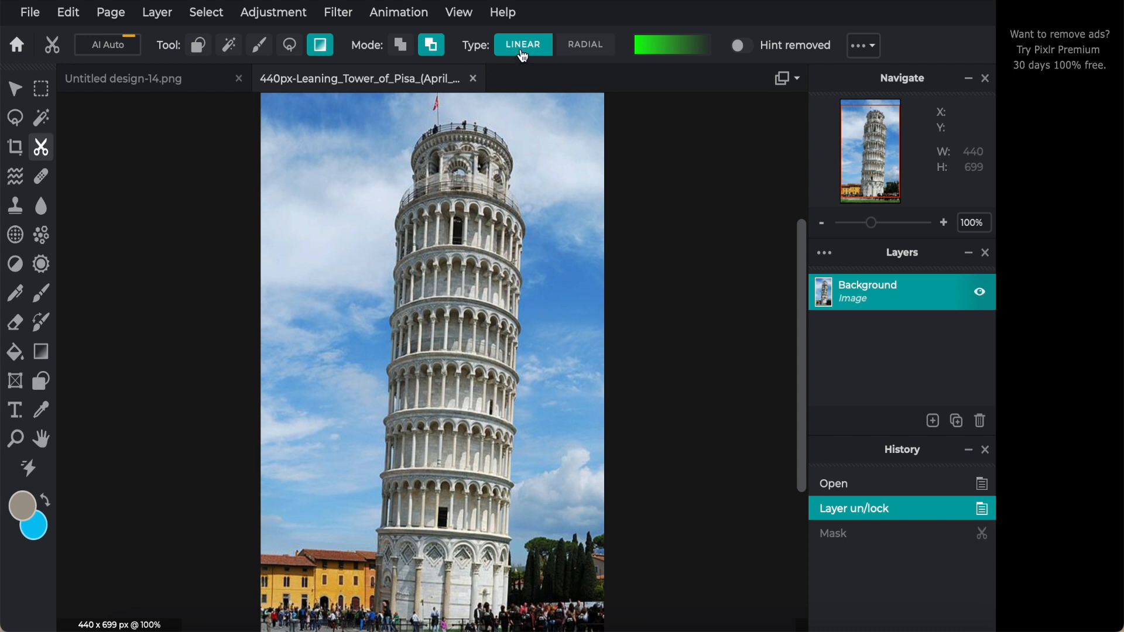
# Step: Set the gradient mask to Radial, undo a horizontal trial across the tower, and mask diagonally from the lower-left buildings to the upper-right sky
pyautogui.click(584, 52)
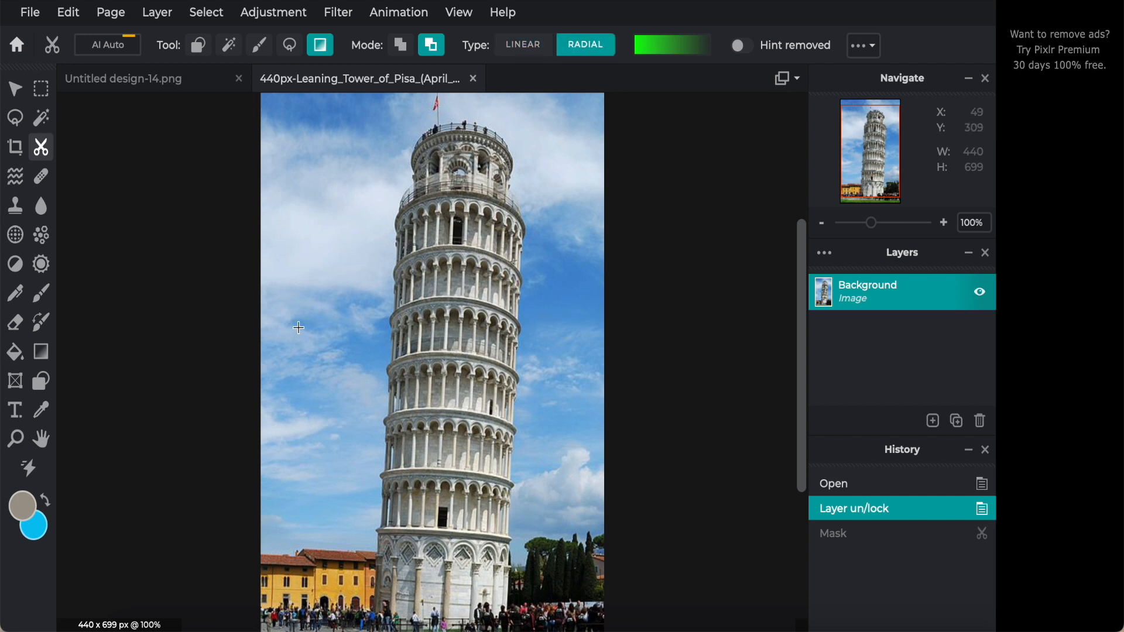
pyautogui.moveTo(298, 327); pyautogui.dragTo(543, 329)
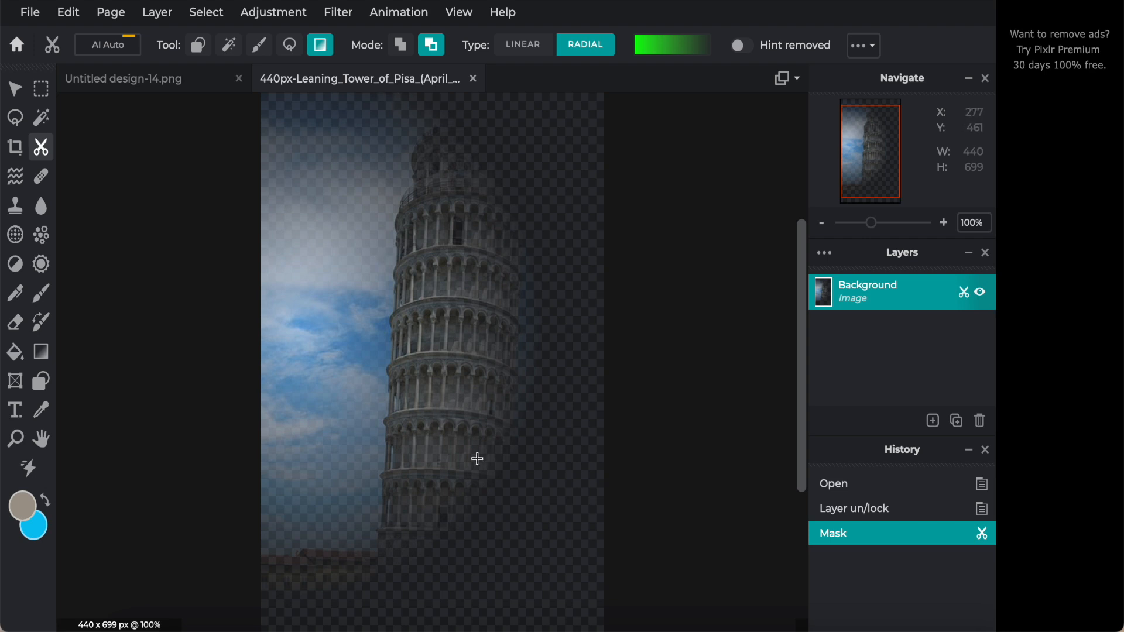
pyautogui.hotkey('ctrl', 'z')
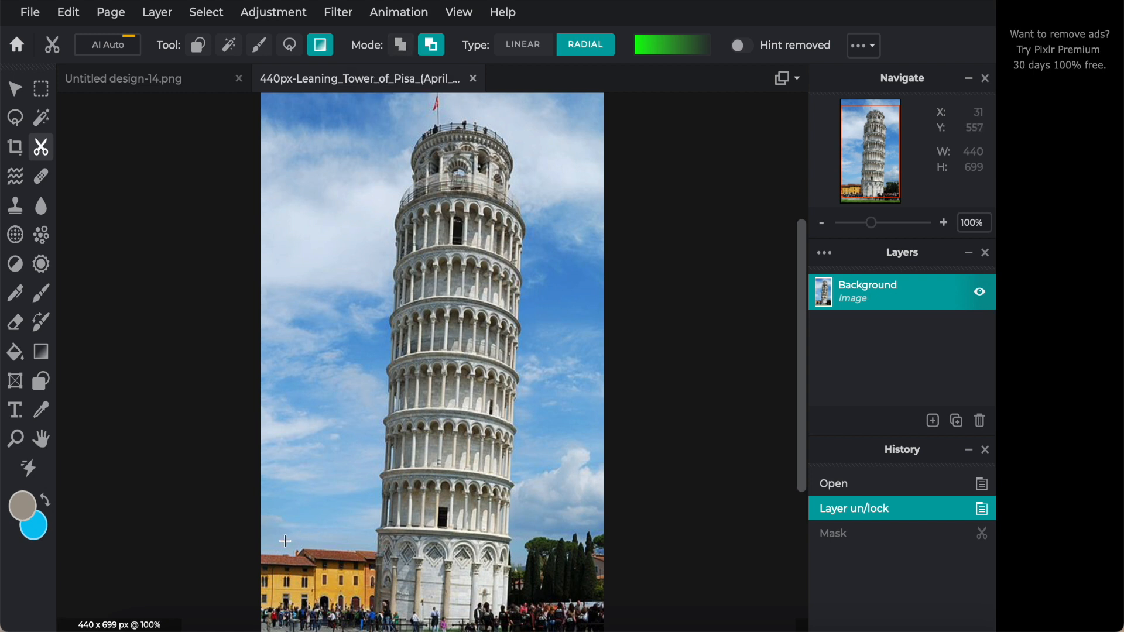
pyautogui.moveTo(288, 543); pyautogui.dragTo(569, 154)
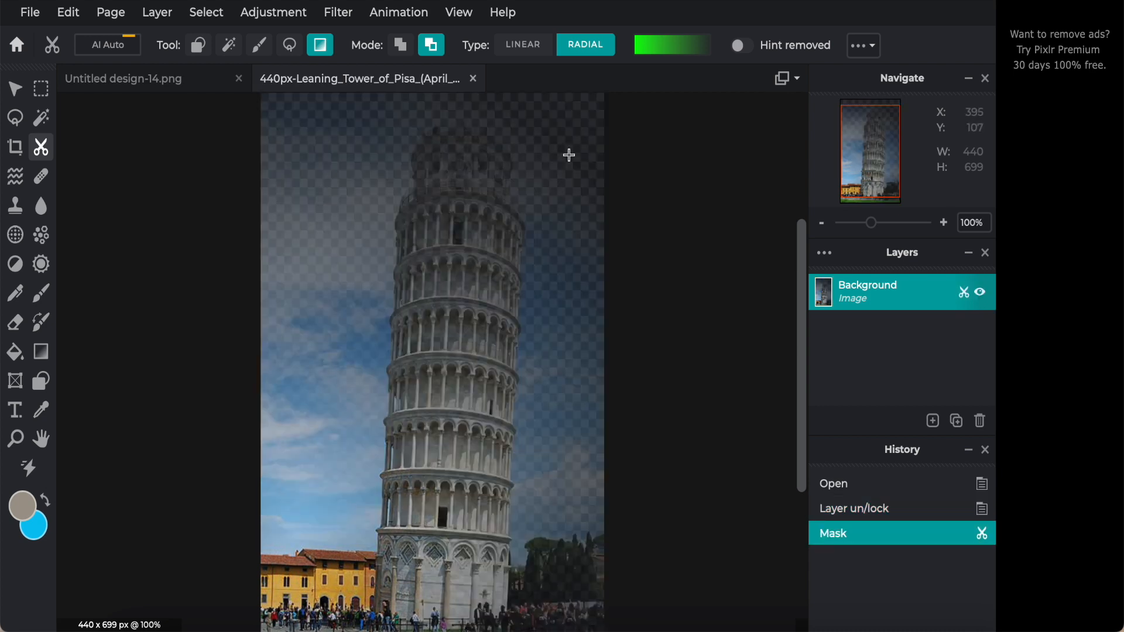
# Step: Add an empty layer above the masked Background layer
pyautogui.click(933, 421)
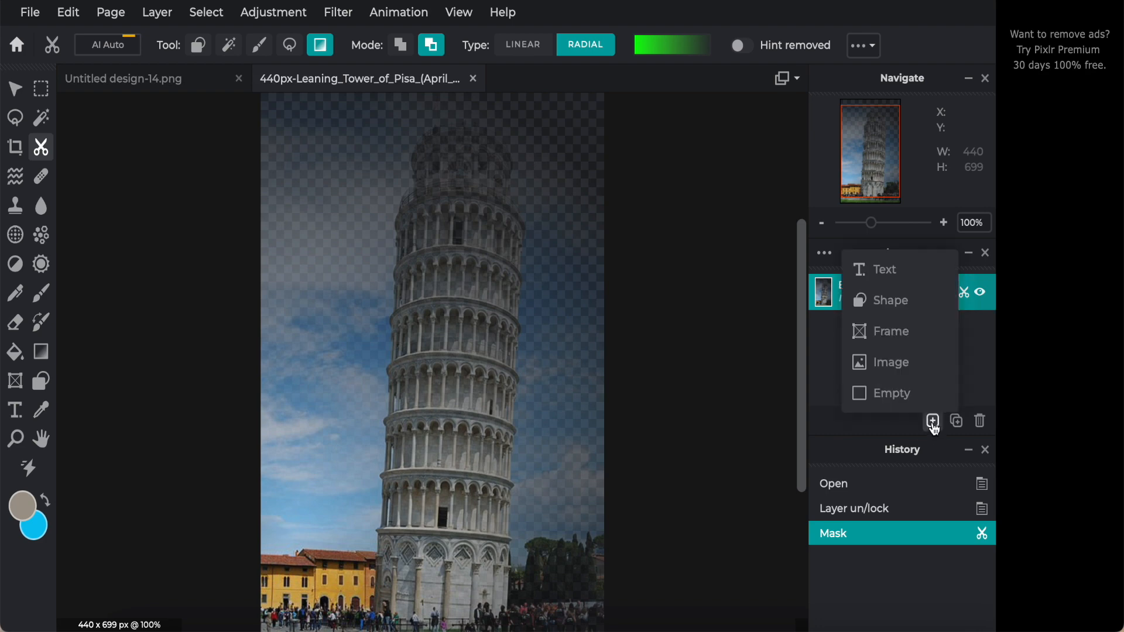
pyautogui.click(934, 424)
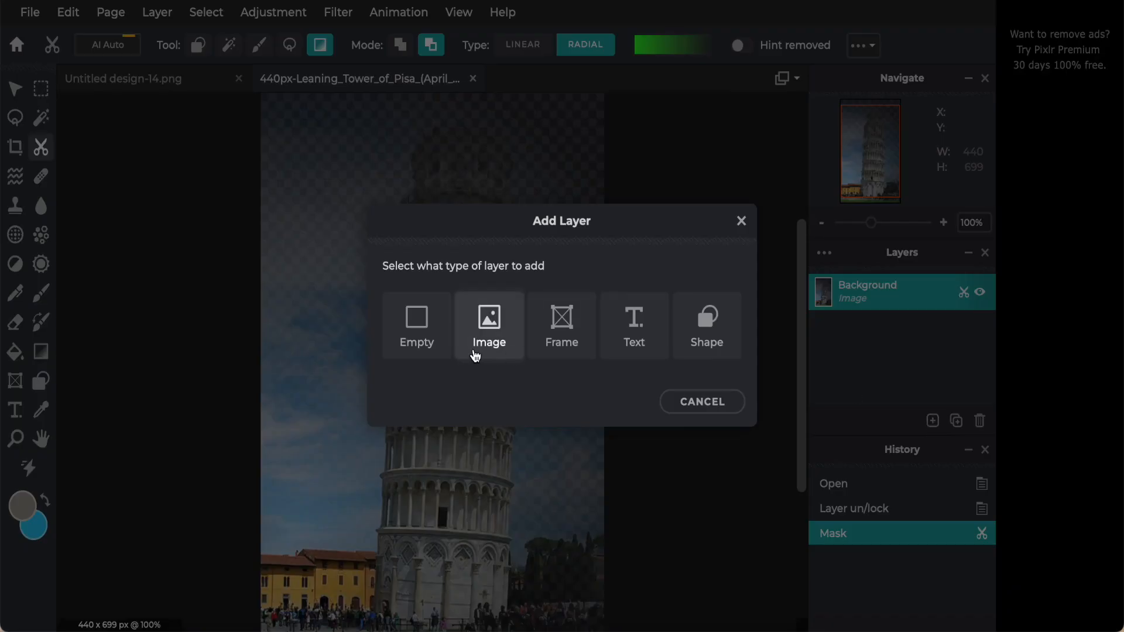
pyautogui.click(419, 331)
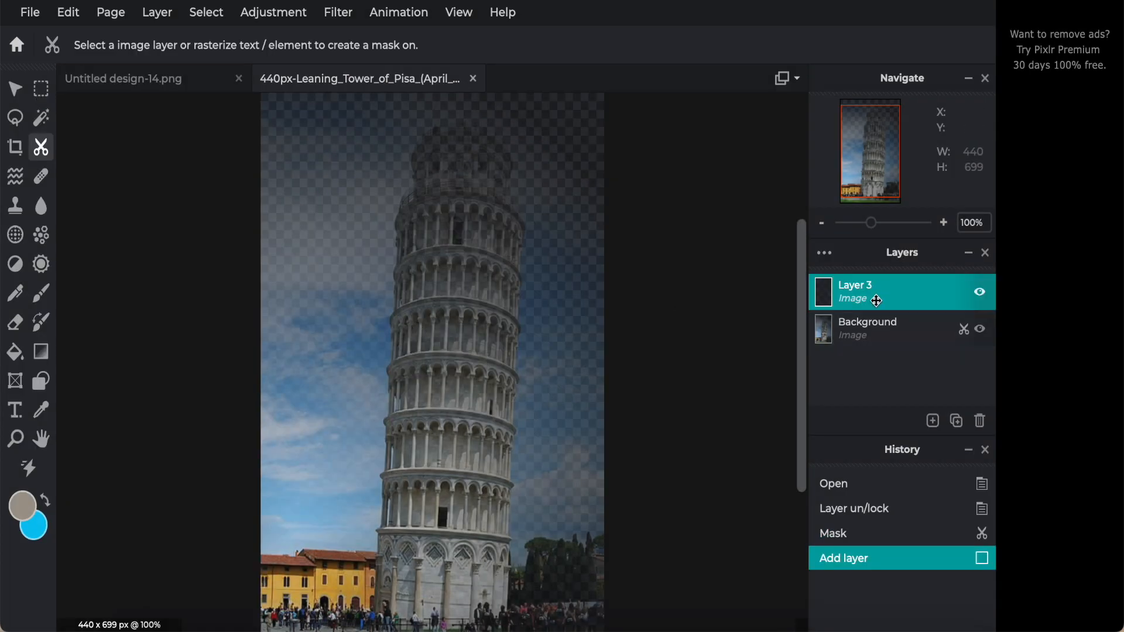
# Step: Set the main color to orange #F79C0E and fill the empty layer with it
pyautogui.click(15, 353)
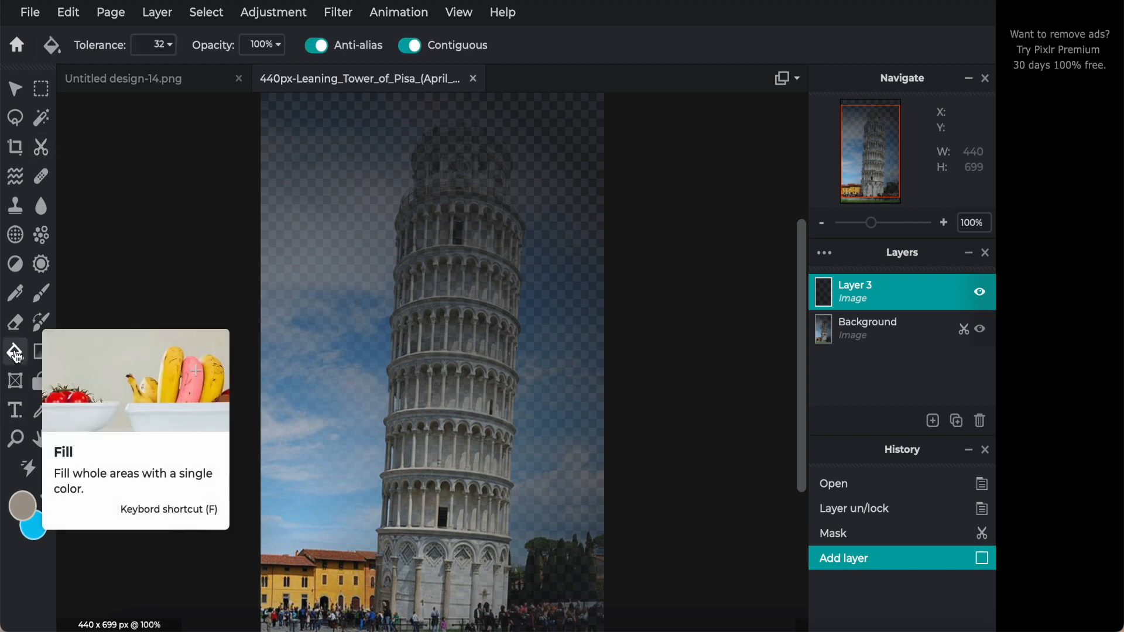
pyautogui.click(45, 413)
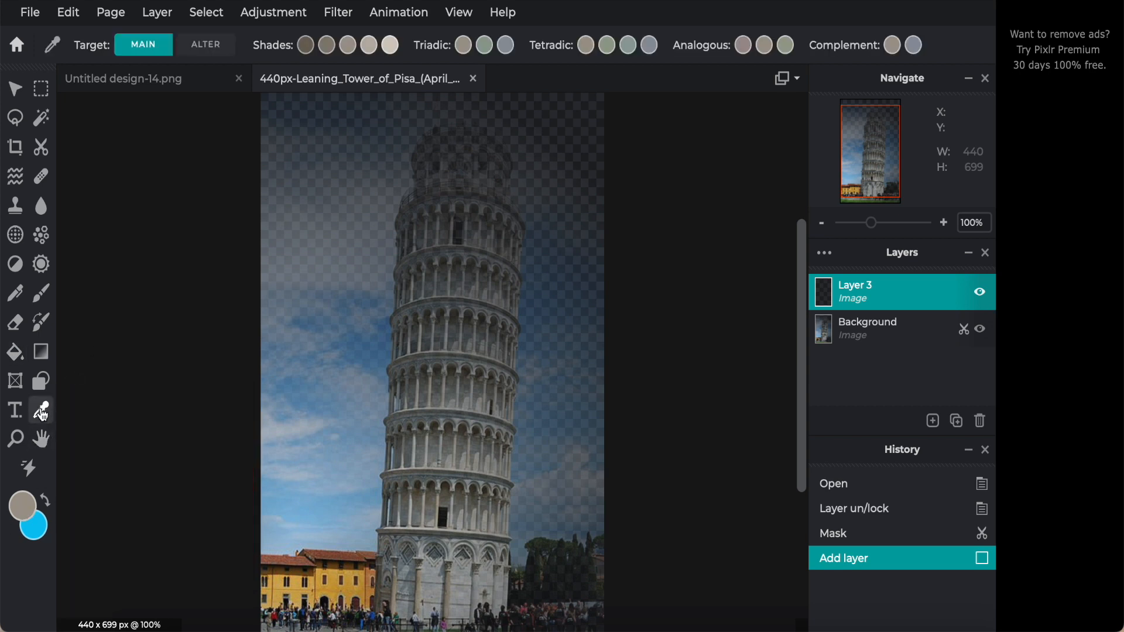
pyautogui.click(24, 507)
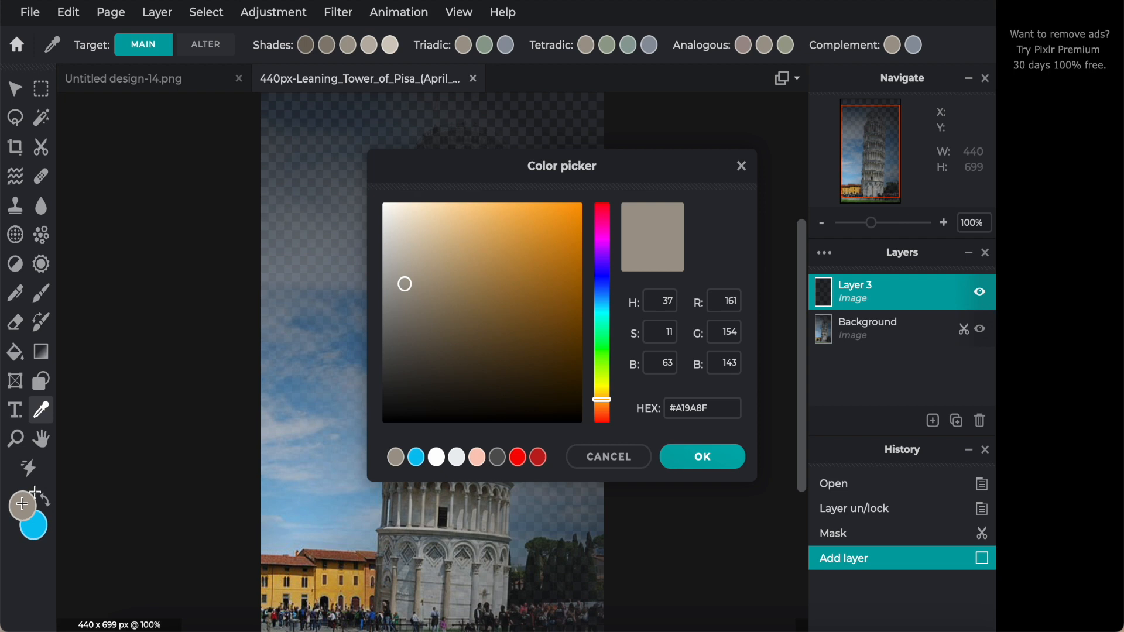
pyautogui.click(571, 210)
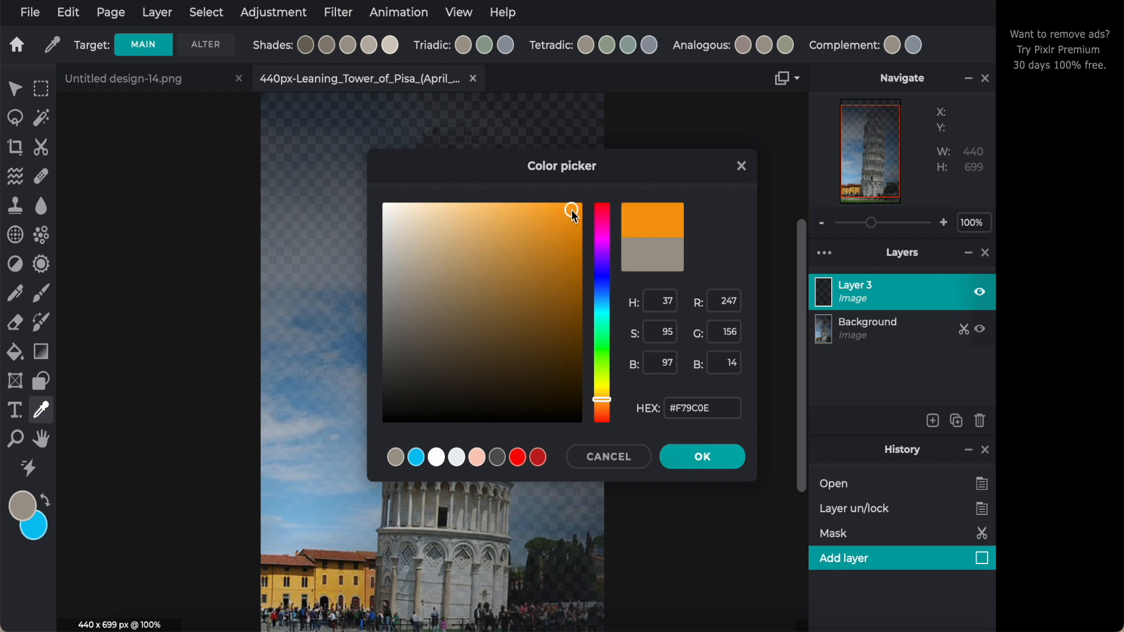
pyautogui.click(700, 457)
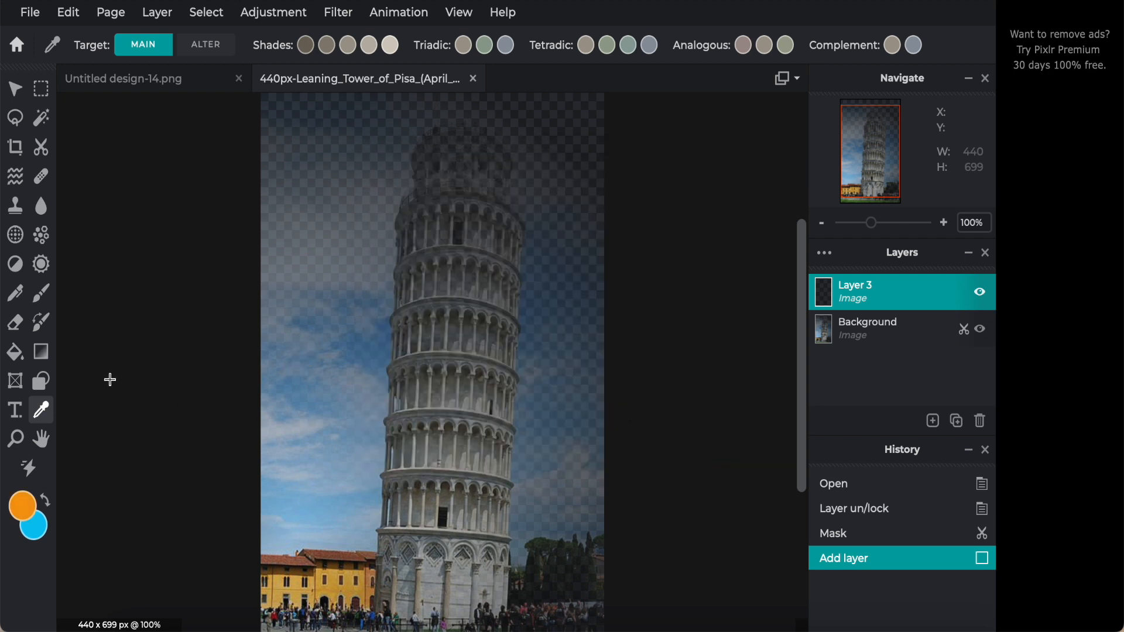
pyautogui.click(16, 354)
pyautogui.click(337, 186)
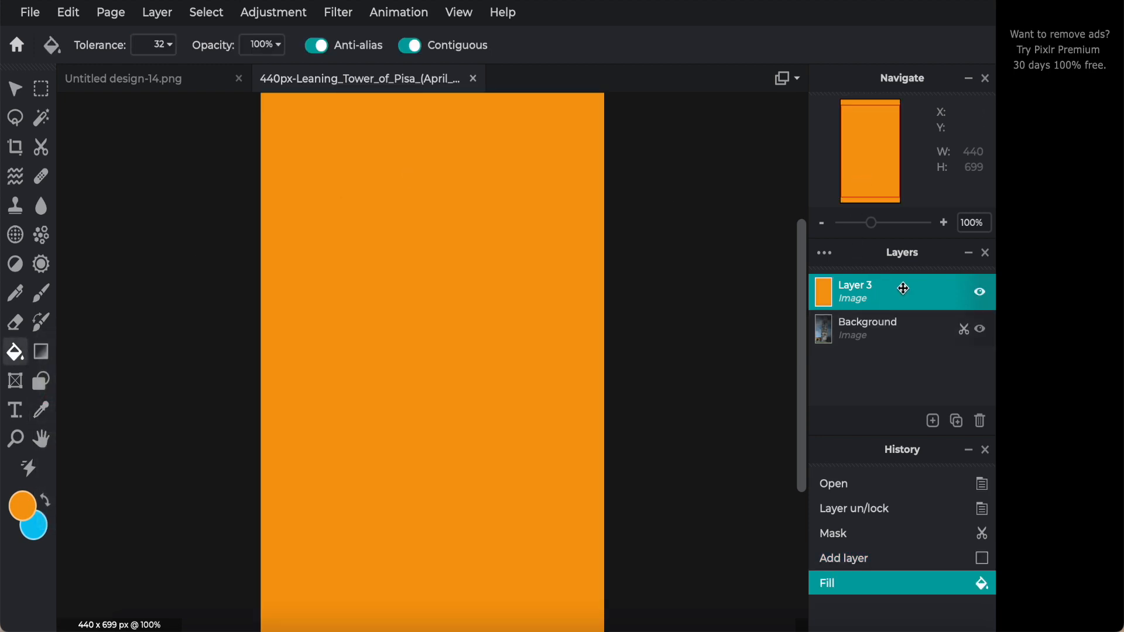
# Step: Reorder the layers so the masked Background photo sits above the orange layer
pyautogui.moveTo(905, 301); pyautogui.dragTo(911, 367)
pyautogui.moveTo(892, 300); pyautogui.dragTo(901, 359)
pyautogui.moveTo(875, 300); pyautogui.dragTo(902, 362)
pyautogui.moveTo(891, 337); pyautogui.dragTo(894, 300)
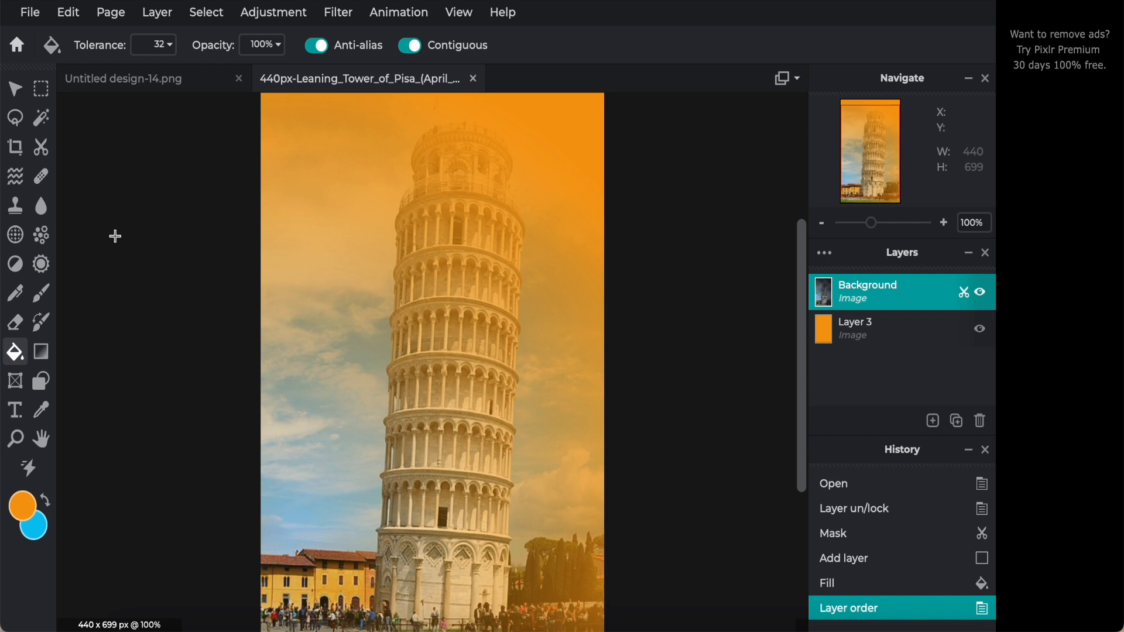
# Step: Turn on Hint removed for the Background layer's cutout, and view the additional mask options without applying any
pyautogui.click(41, 147)
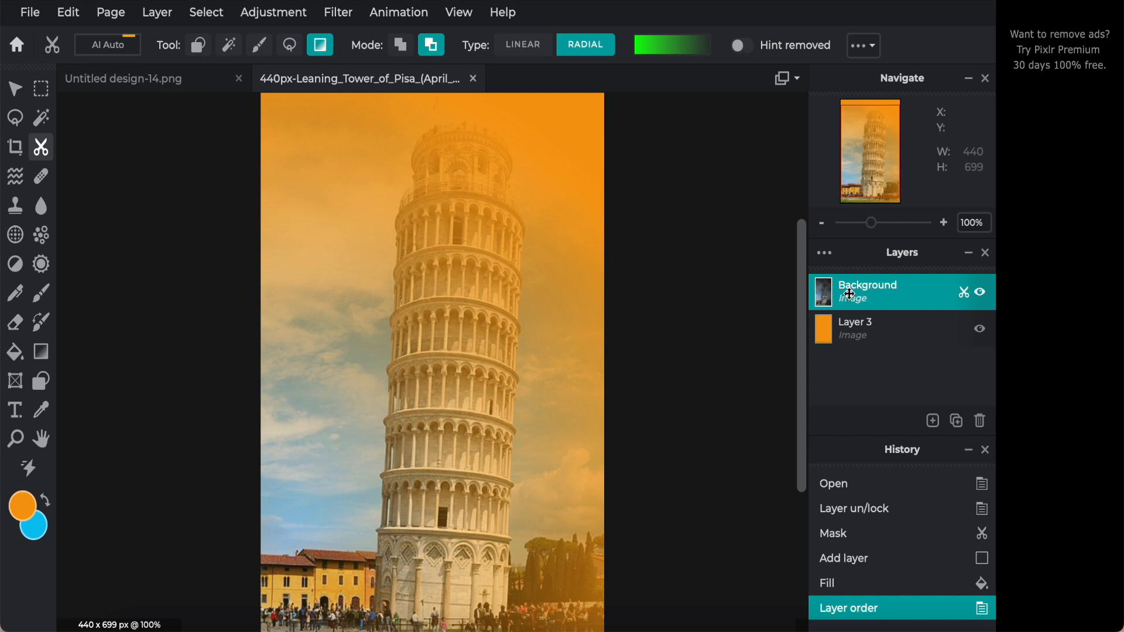
pyautogui.click(741, 46)
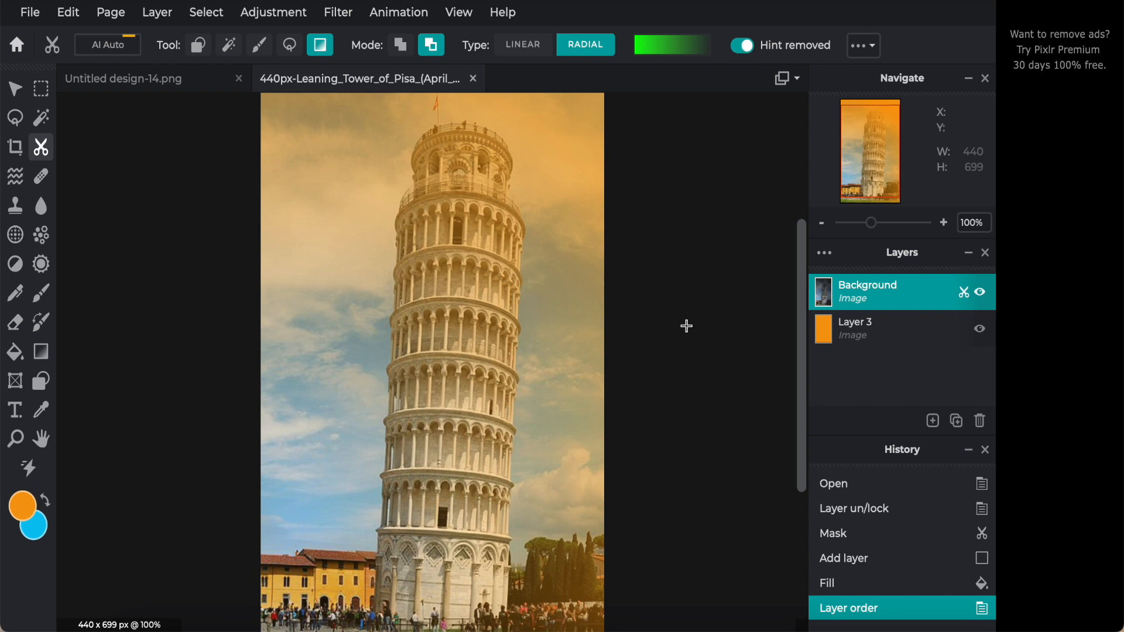
pyautogui.click(875, 53)
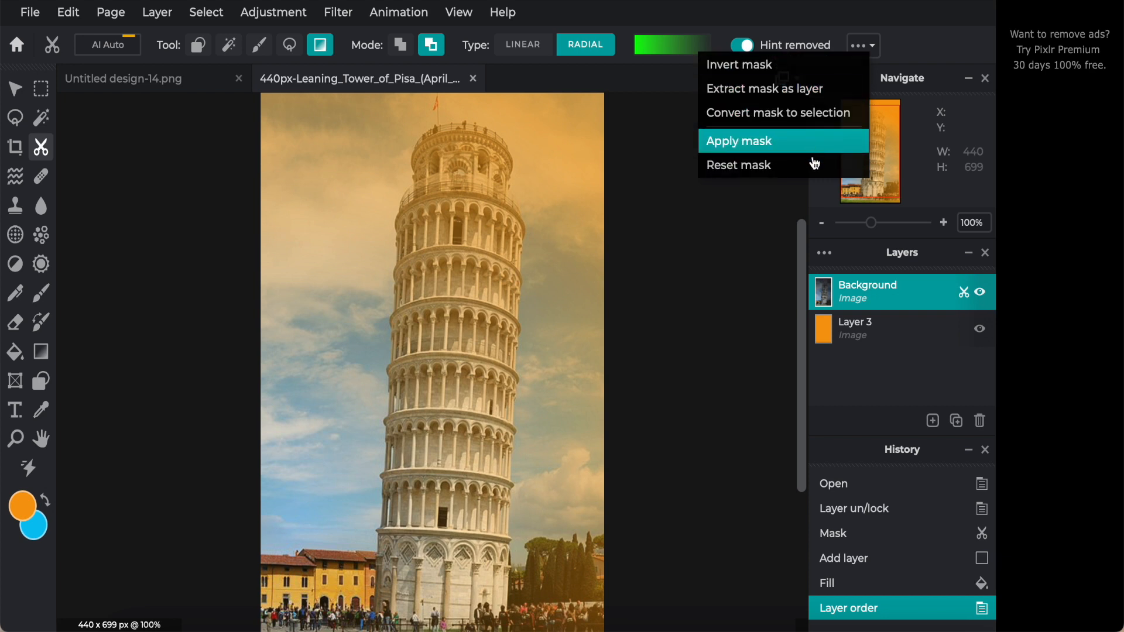
pyautogui.click(903, 50)
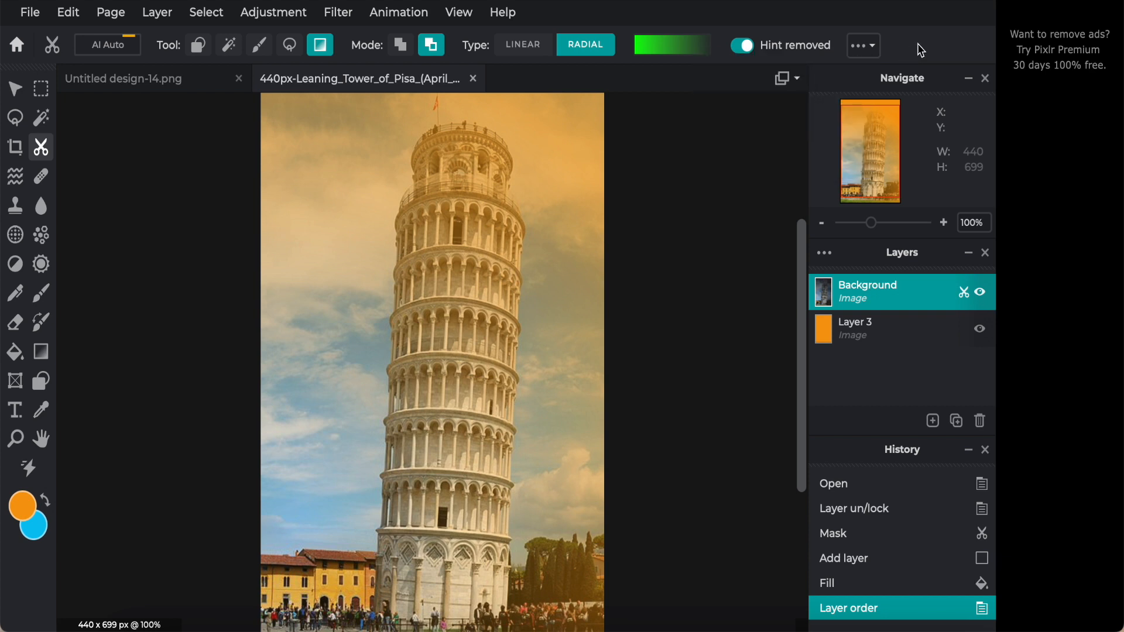